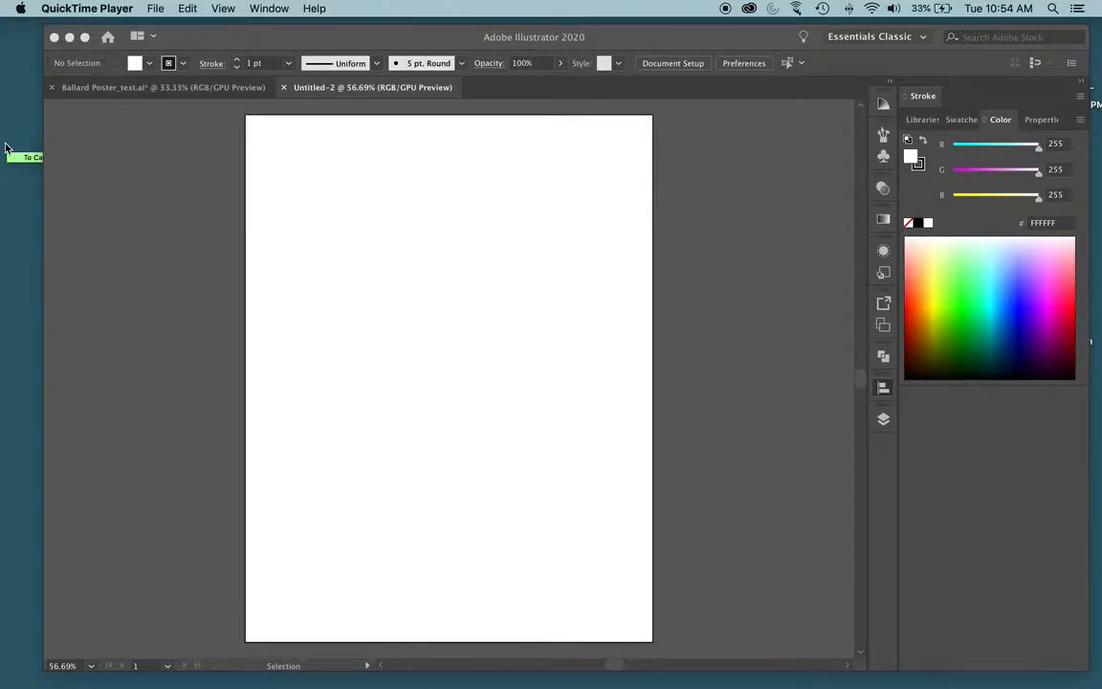
- Switch to the Old Man and Sea Cover folder in Finder and place Workup_sketches_02.jpg into the blank Untitled-2 document in Illustrator
left_click(507, 37)
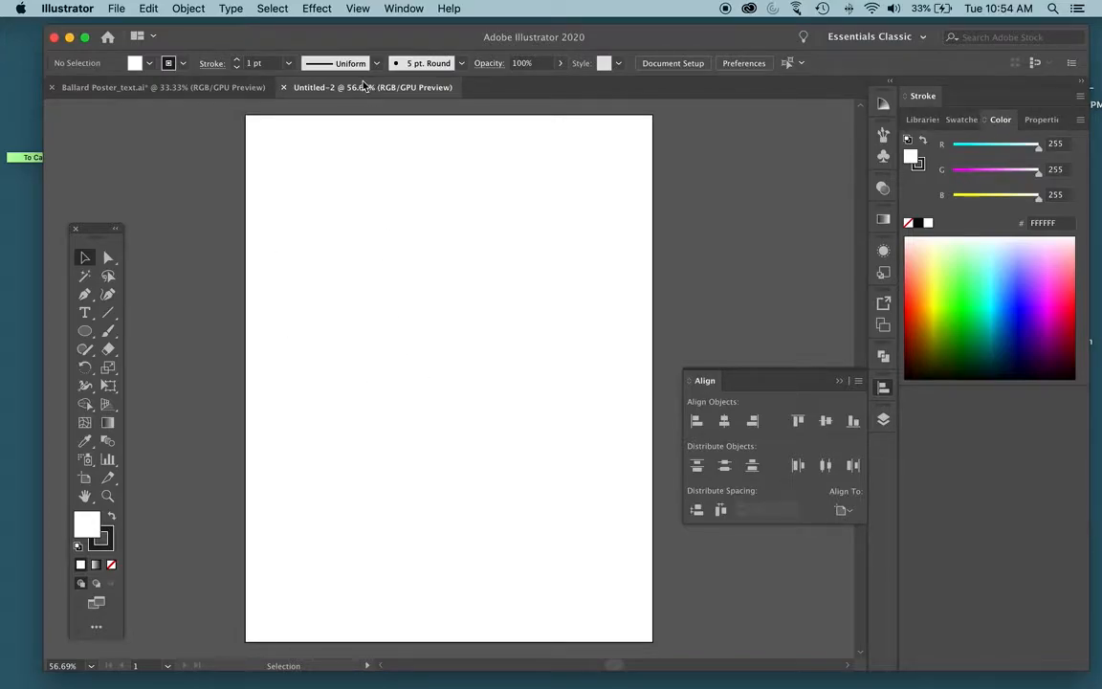
left_click_drag(336, 37, 364, 158)
left_click(384, 120)
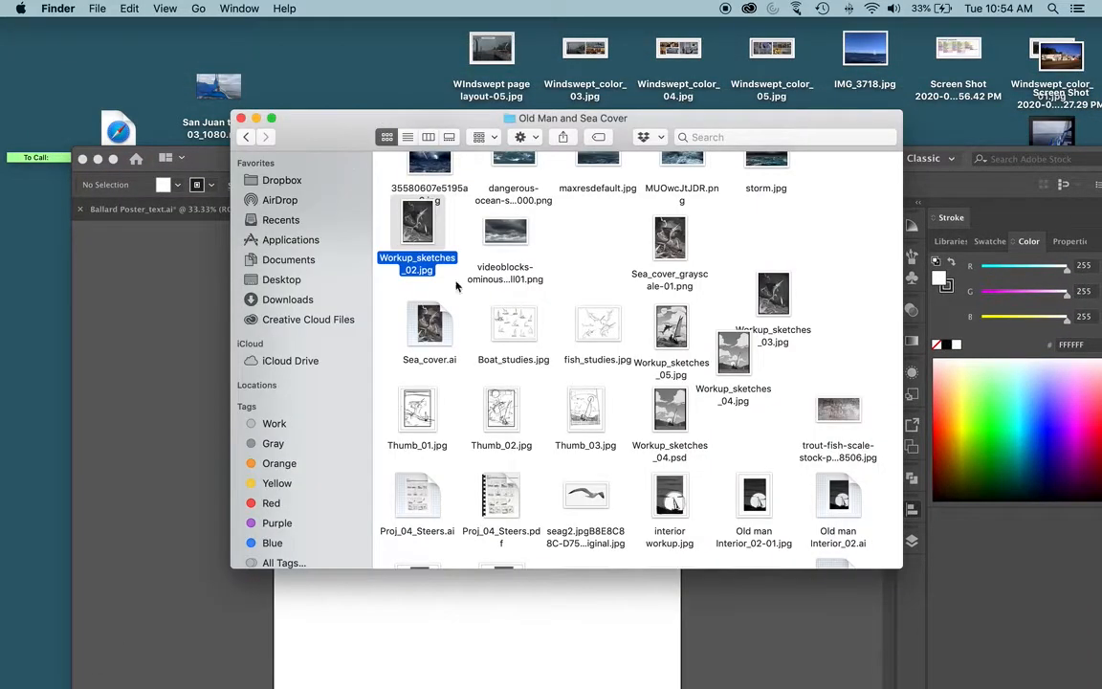
double_click(421, 223)
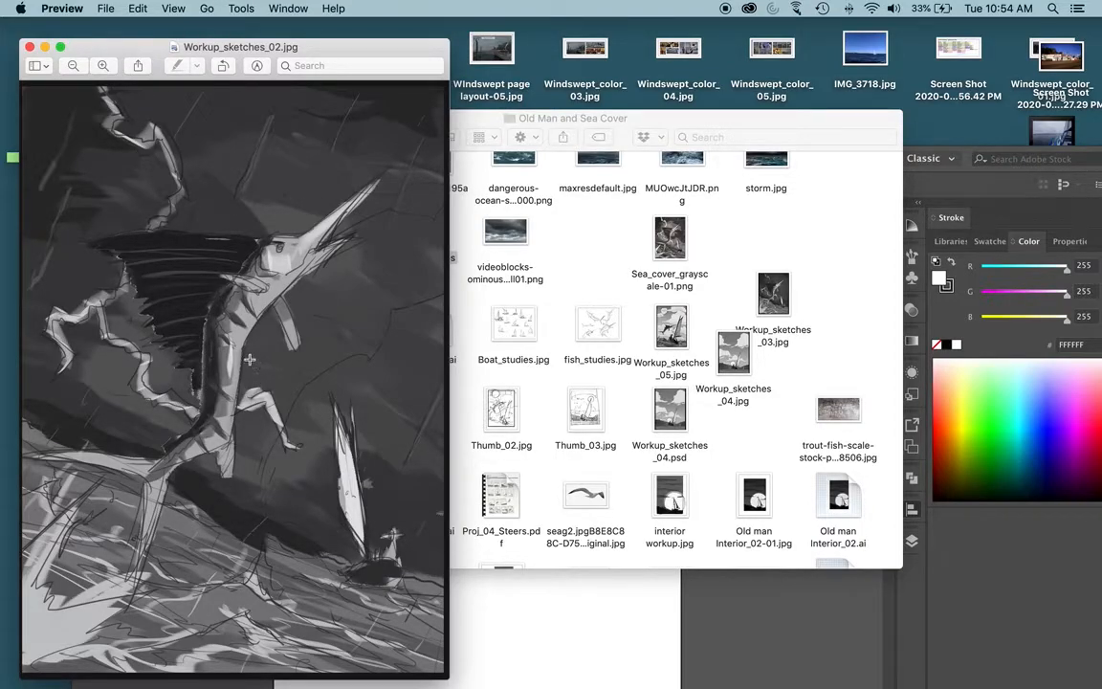
left_click(30, 46)
left_click_drag(439, 205, 421, 574)
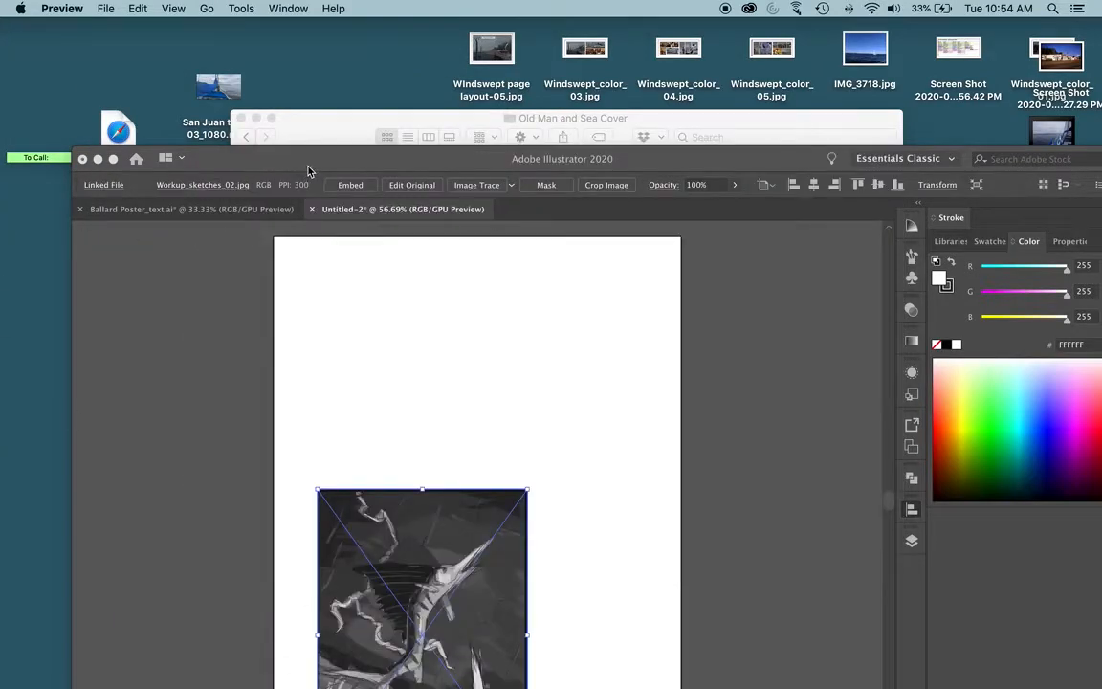
double_click(295, 164)
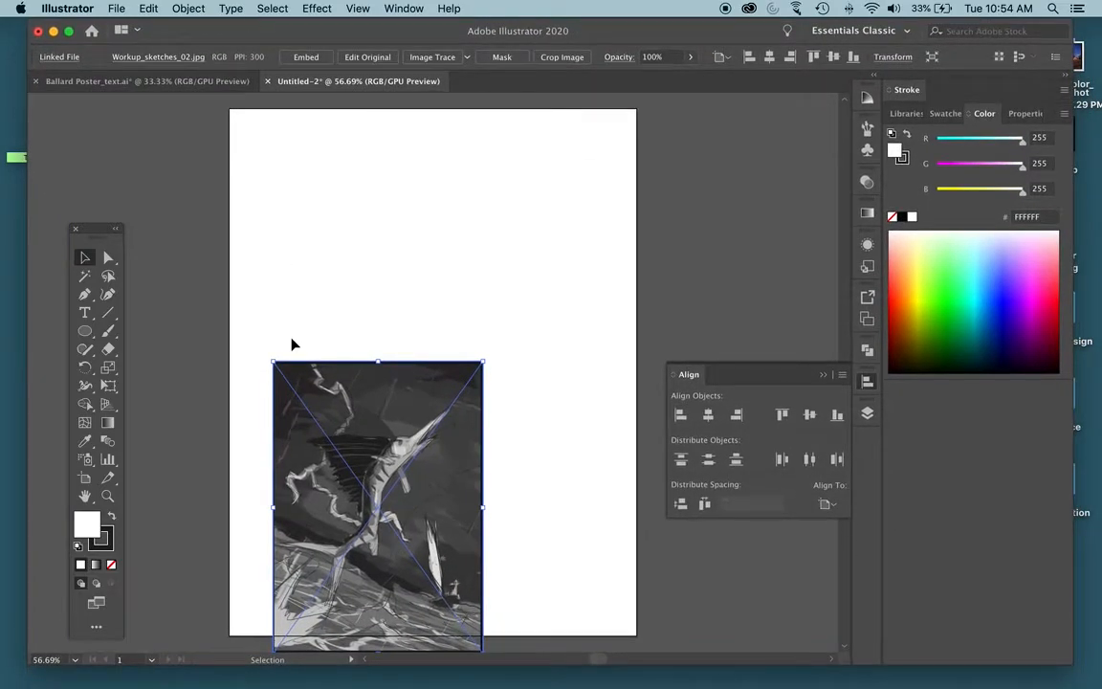
- Enlarge the placed sketch proportionally and move it so it sits centered and nearly fills the artboard
left_click_drag(366, 482, 336, 249)
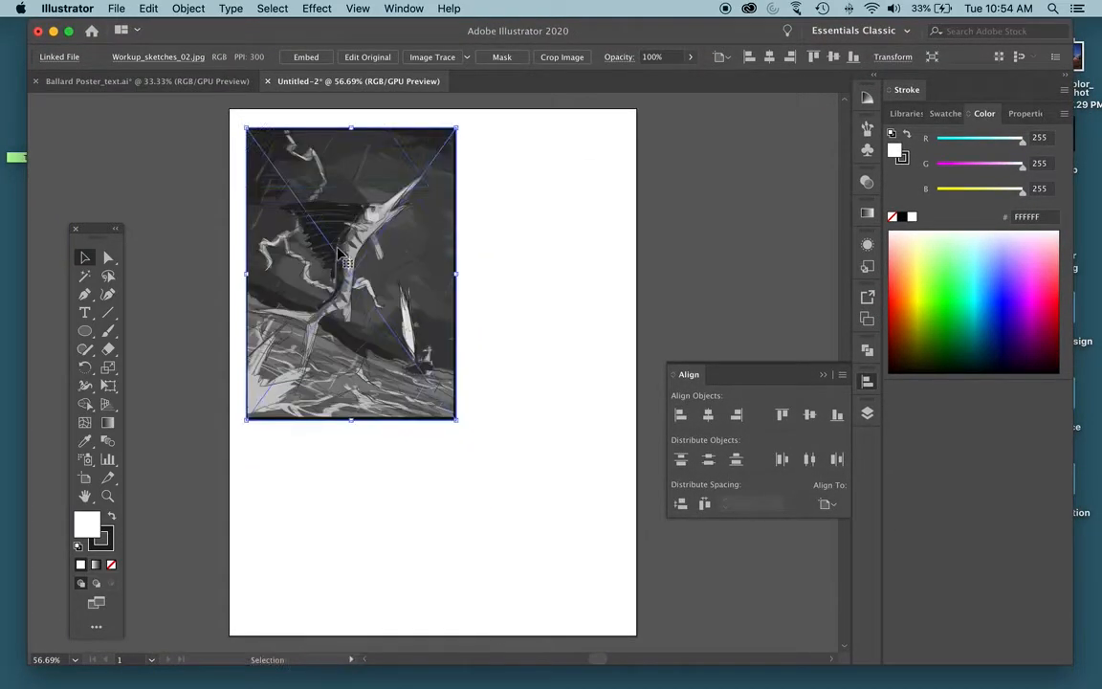
left_click_drag(458, 424, 588, 643)
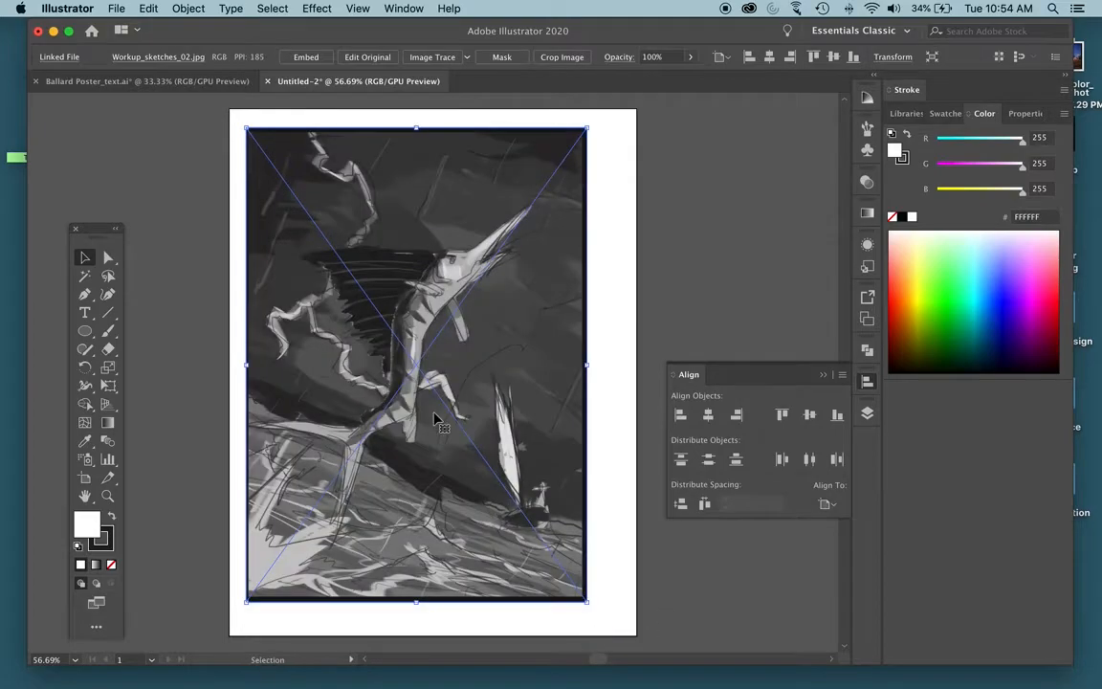
left_click_drag(440, 428, 455, 436)
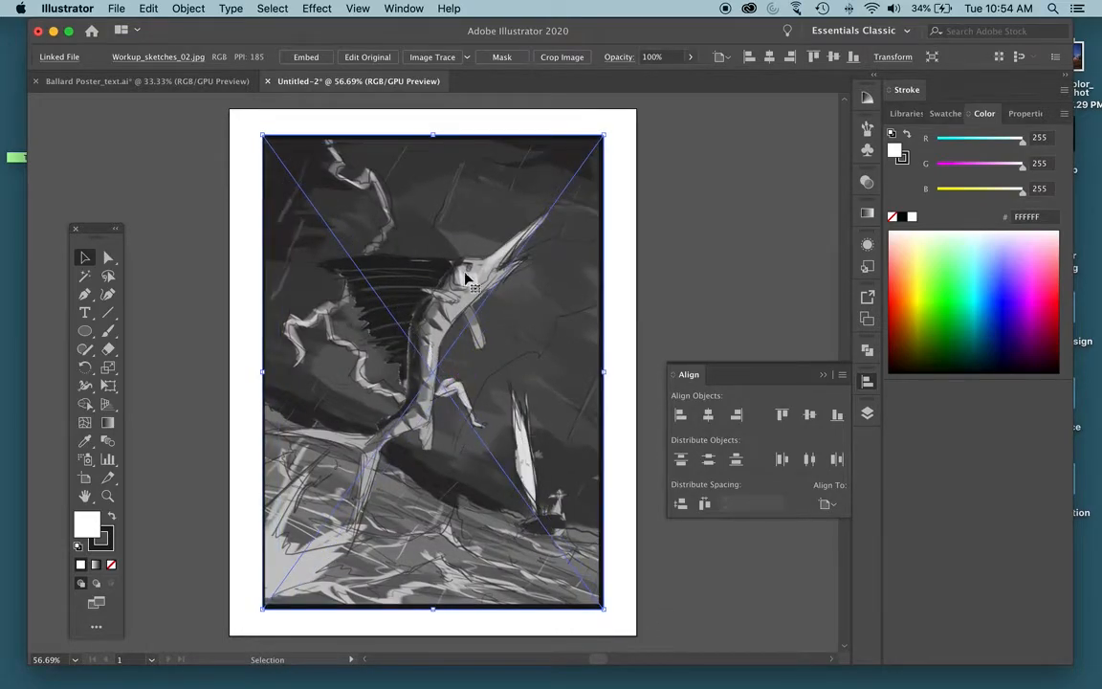
- Keep the Essentials Classic workspace, collapse the alignment options and show the document's layers
left_click(907, 31)
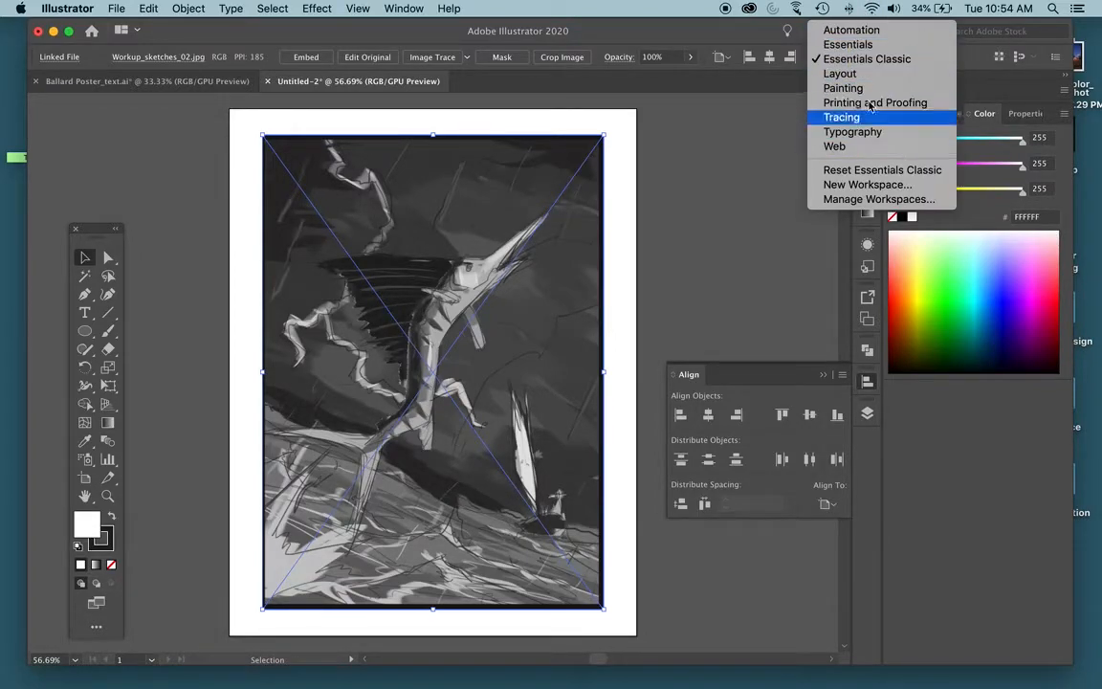
left_click(870, 61)
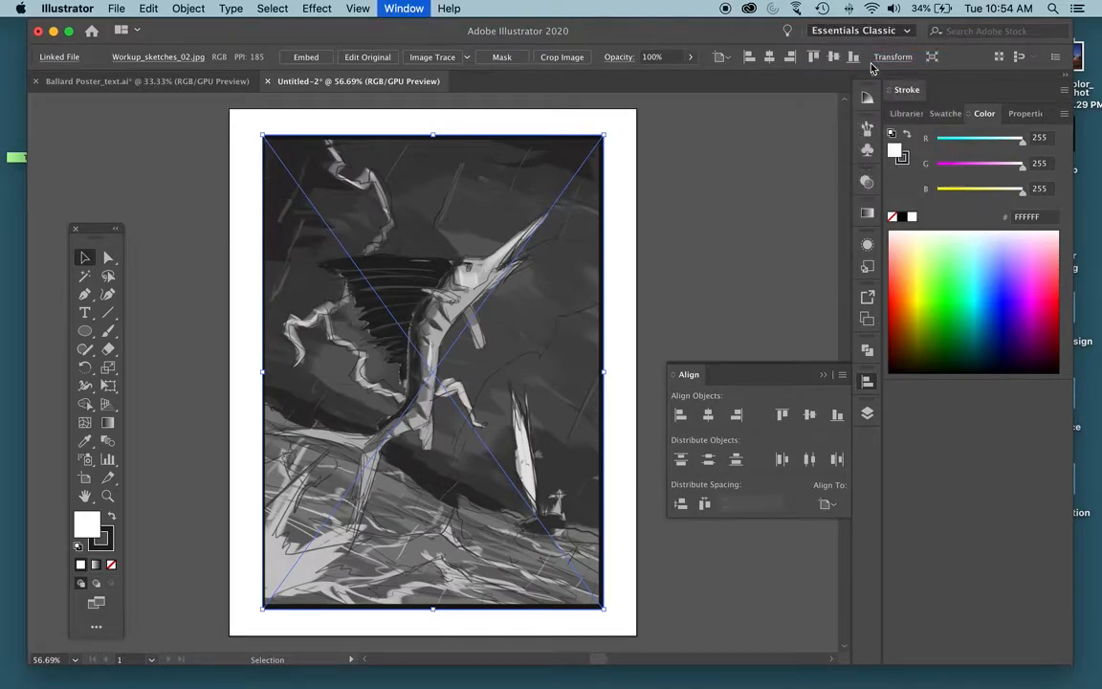
left_click(867, 381)
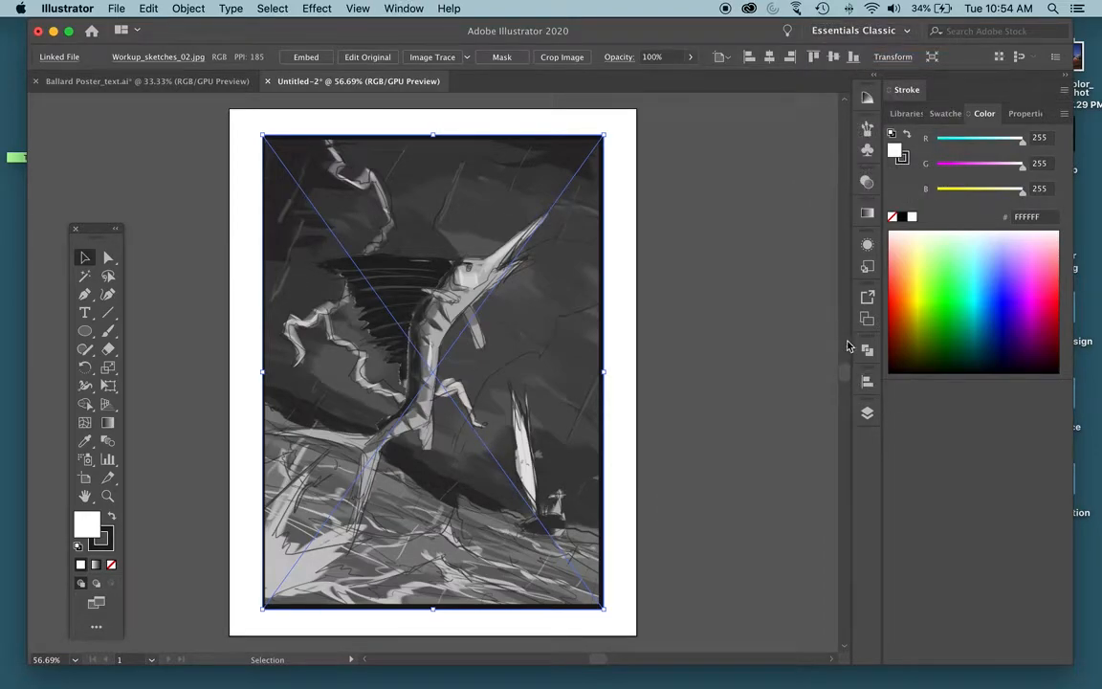
left_click(868, 414)
left_click(868, 415)
left_click(868, 414)
left_click(401, 7)
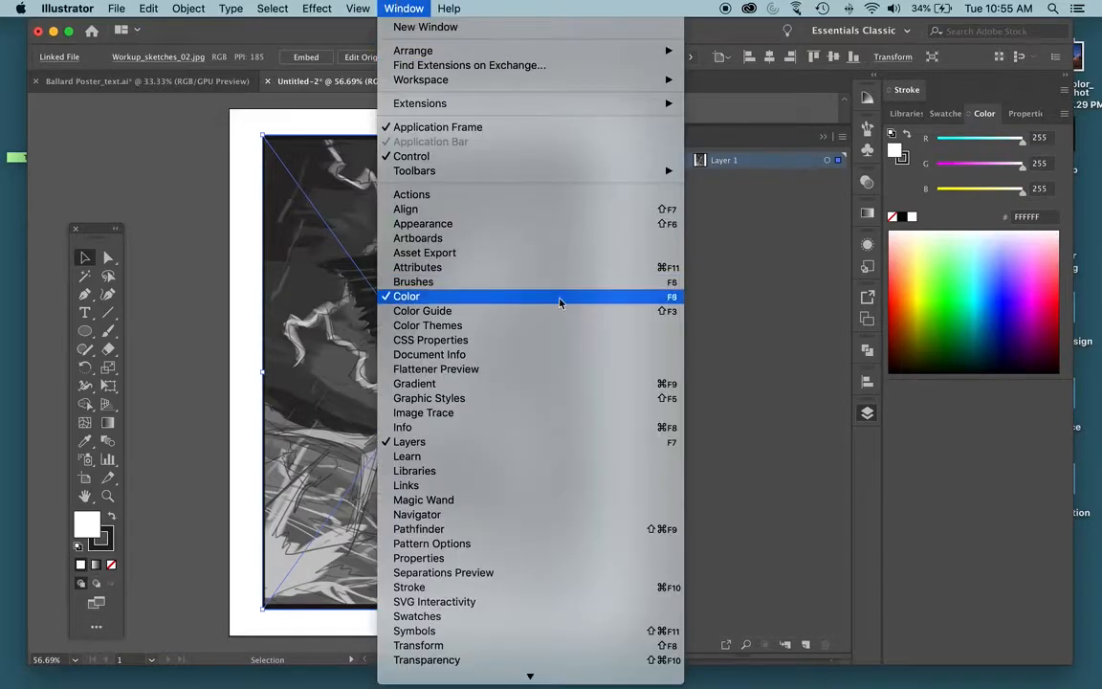
left_click(552, 443)
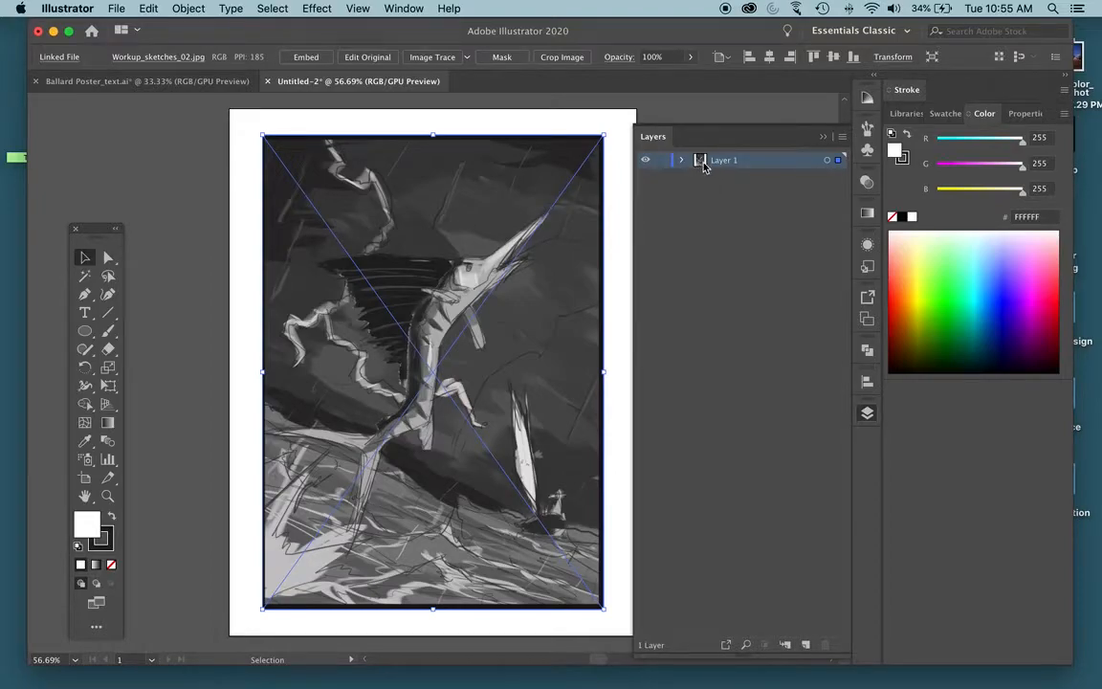
- Turn Layer 1 into a template layer named "work up sketch" with its images dimmed to 50%
double_click(706, 163)
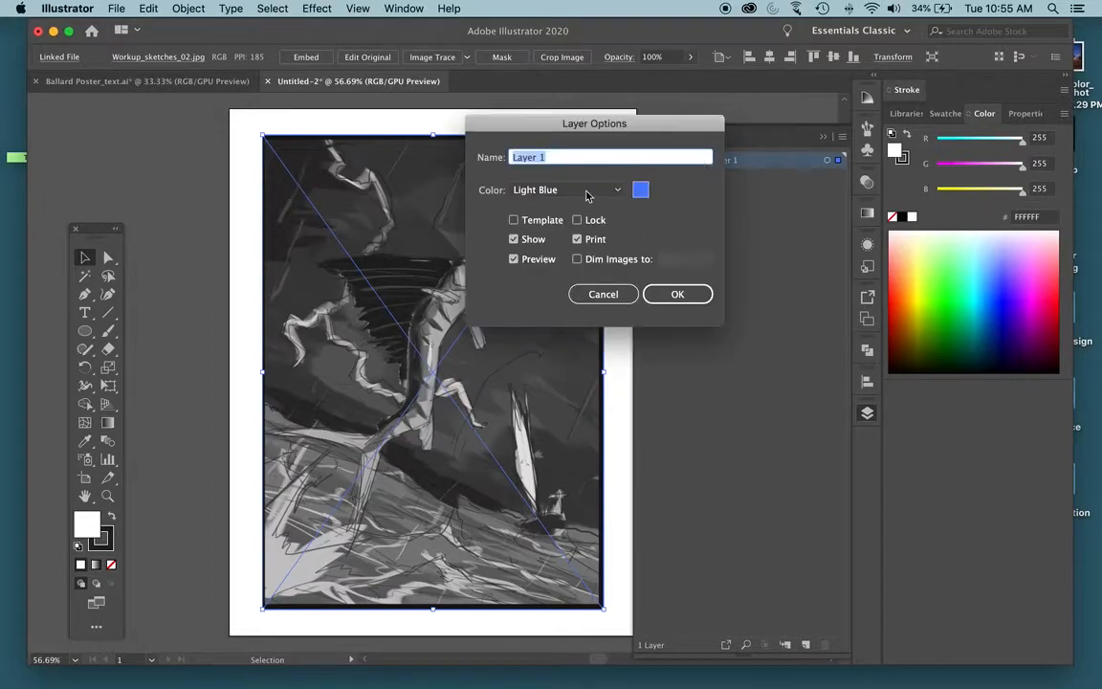
left_click(540, 224)
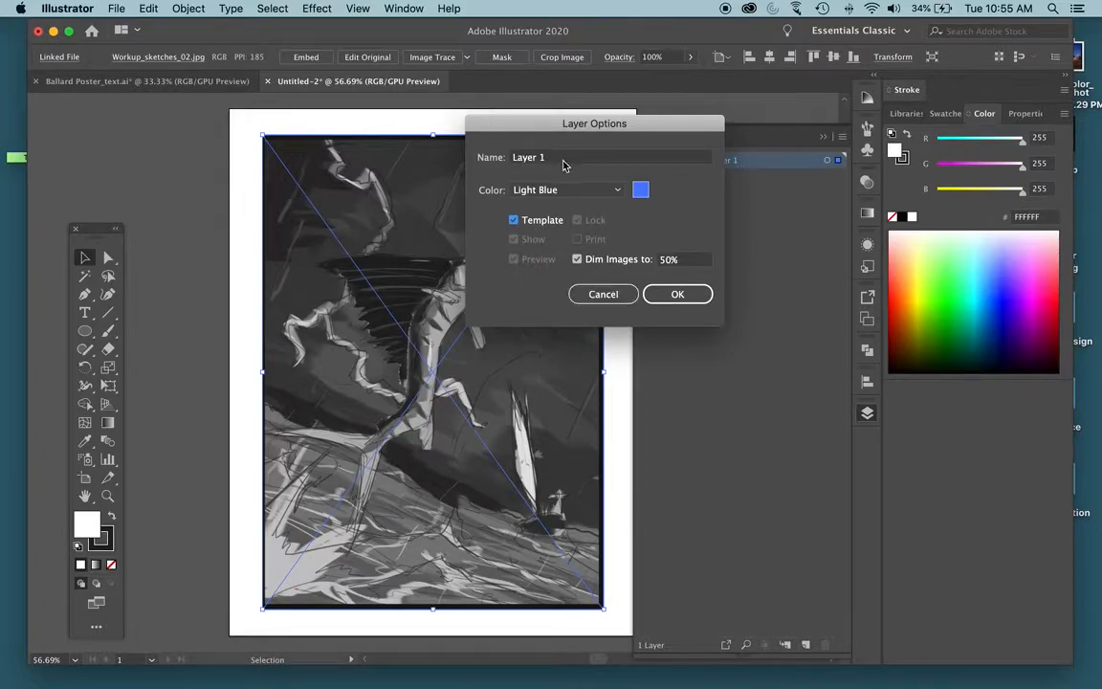
left_click(517, 156)
type("work up sketch")
key("Return")
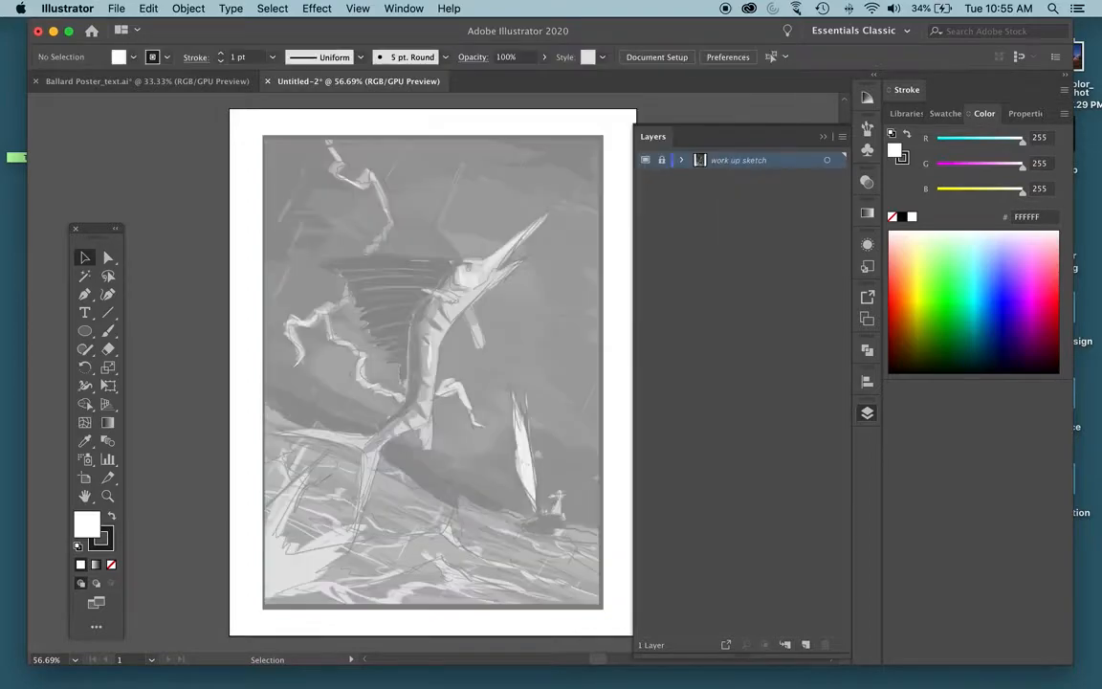
- Add a new layer above the sketch and draw a rectangle on it that extends slightly beyond the sketch on all sides
left_click(806, 645)
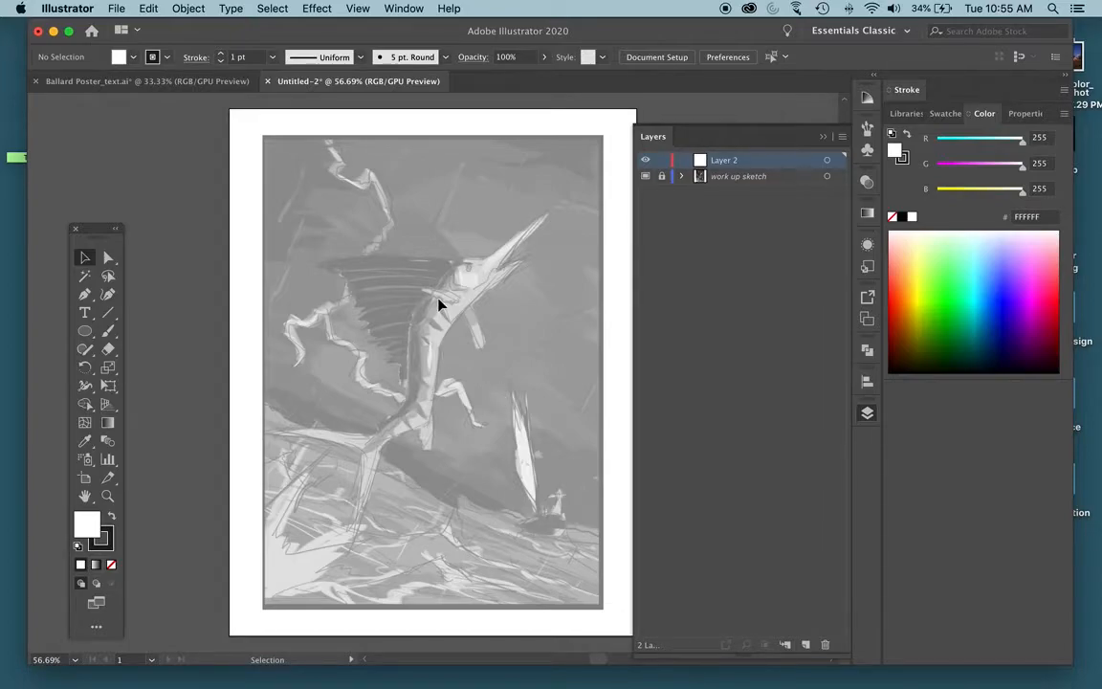
key("m")
mouse_move(247, 119)
left_mouse_down()
mouse_move(422, 411)
mouse_move(644, 649)
mouse_move(616, 573)
left_mouse_up()
- Remove the rectangle's stroke and fill it with gray 878787
left_click(110, 540)
left_click(112, 564)
double_click(90, 519)
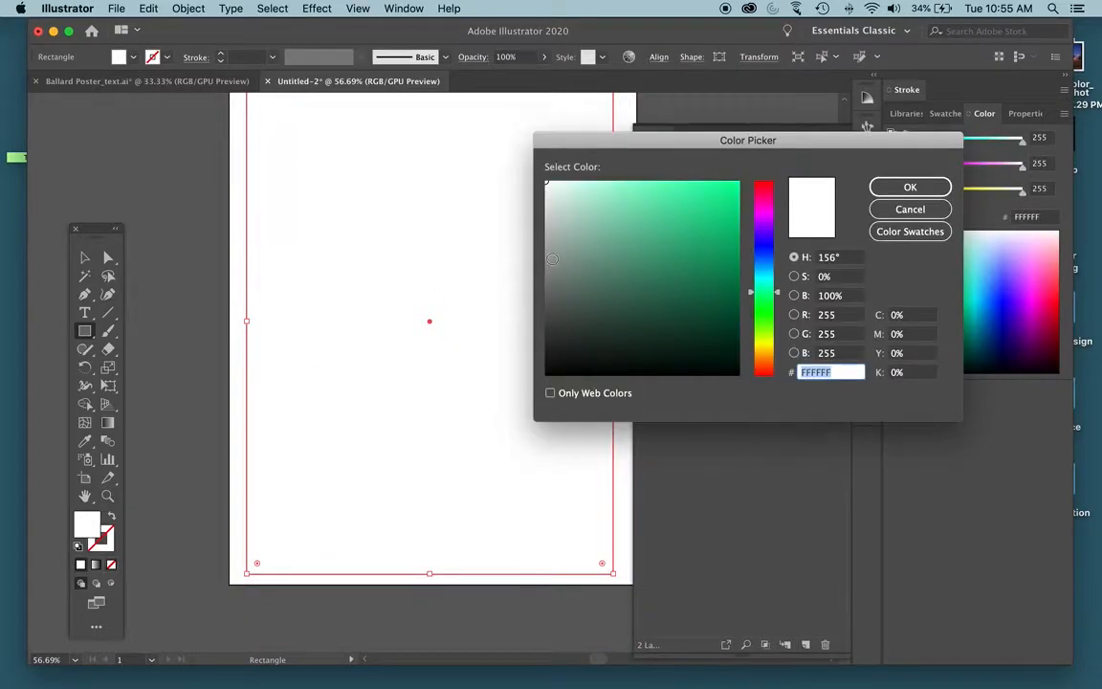
type("878787")
left_click(898, 187)
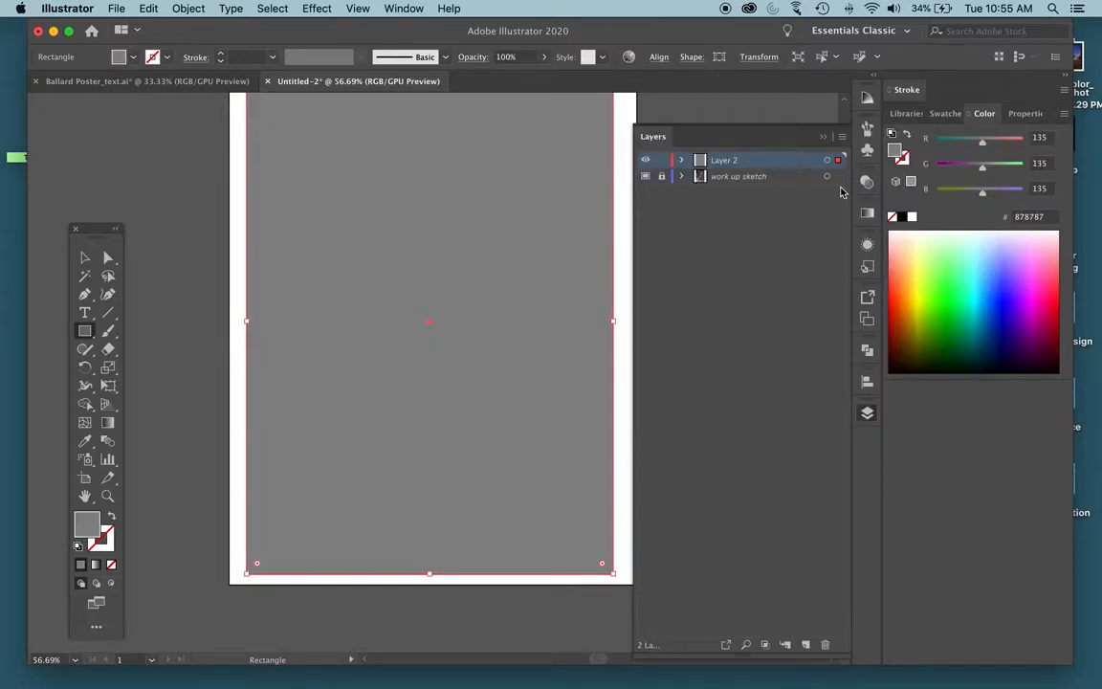
- Compare the gray rectangle with the template sketch in Preview and Outline views, ending in Outline view
key("super+y")
key("super+y")
key("super+y")
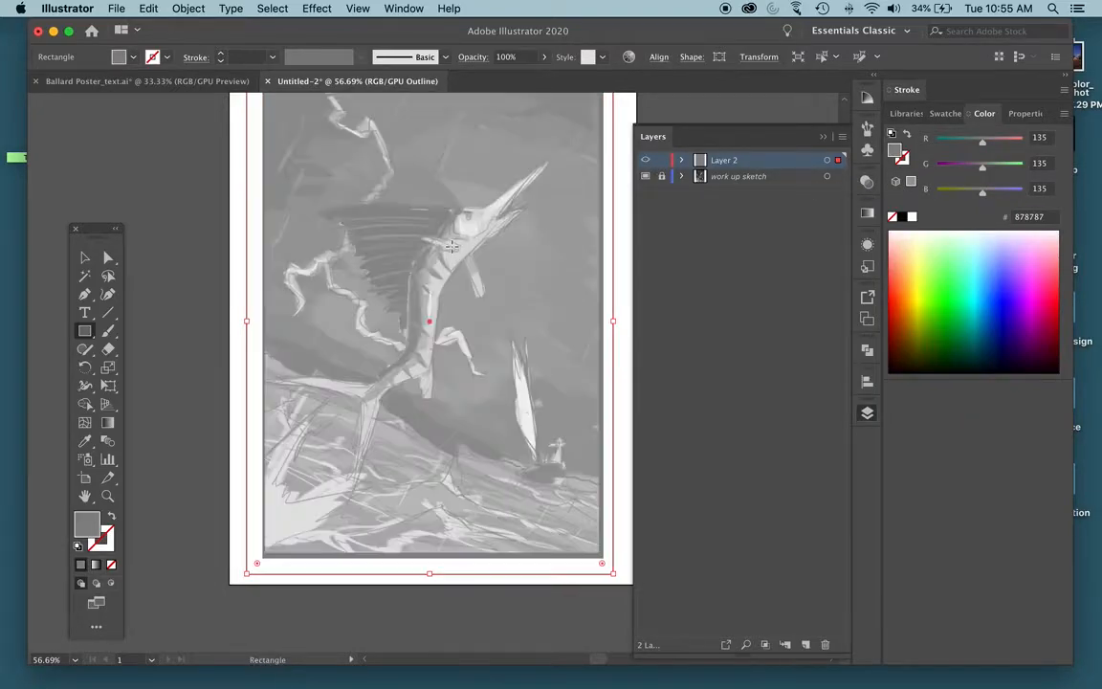
scroll(450, 277, "up", 3)
key("super+y")
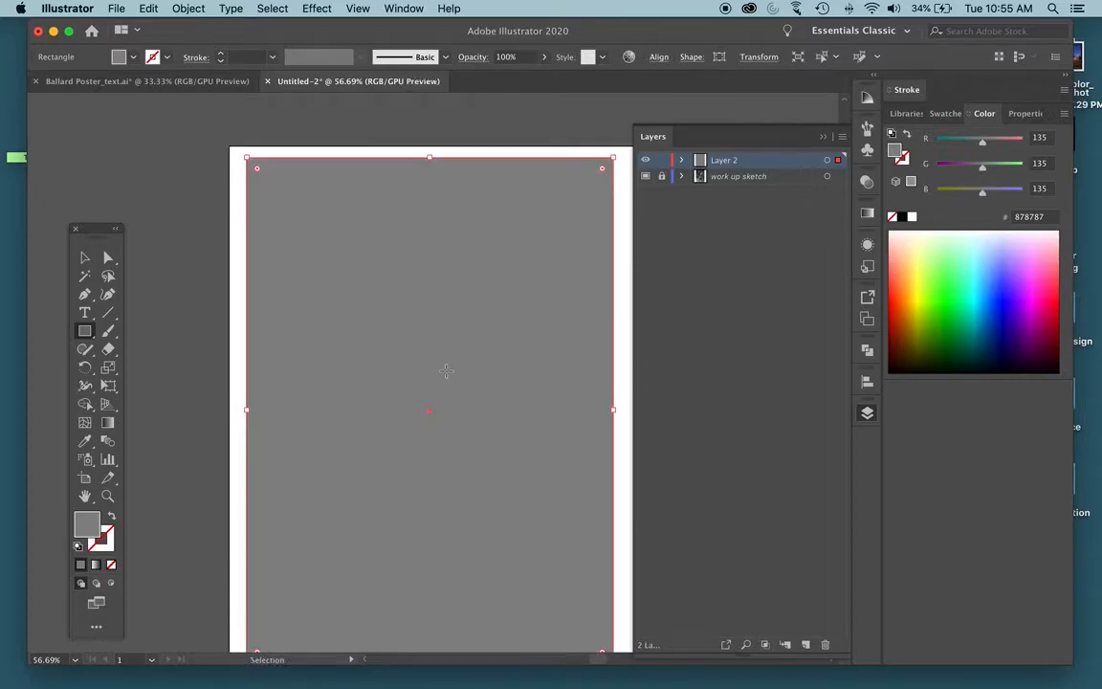
key("super+y")
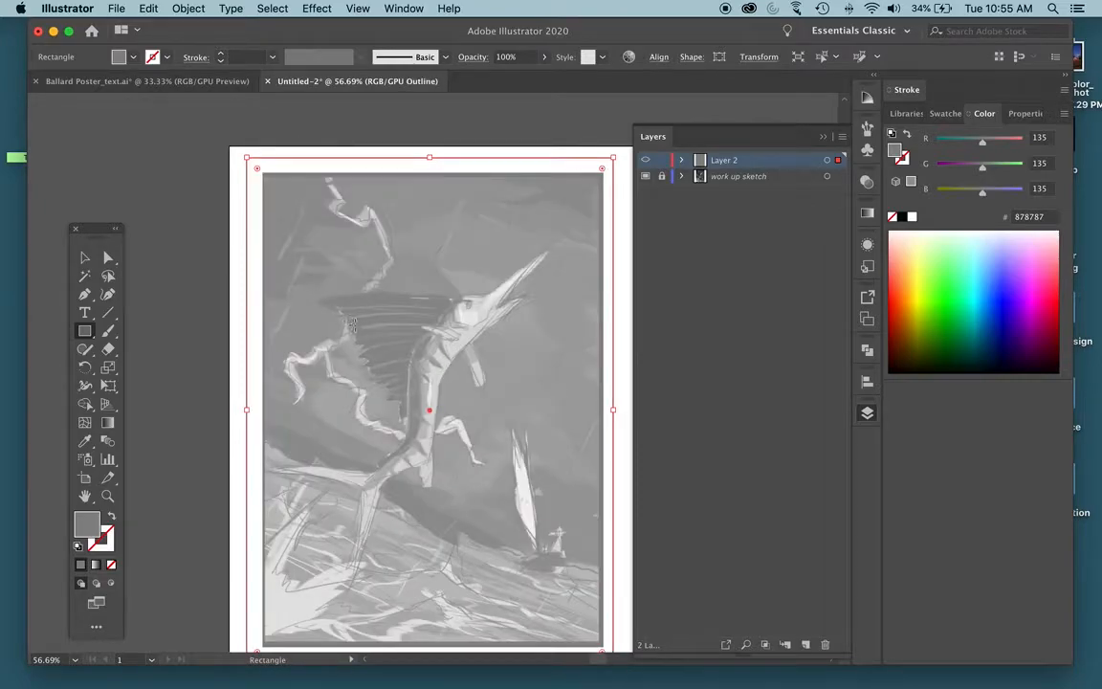
key("super+y")
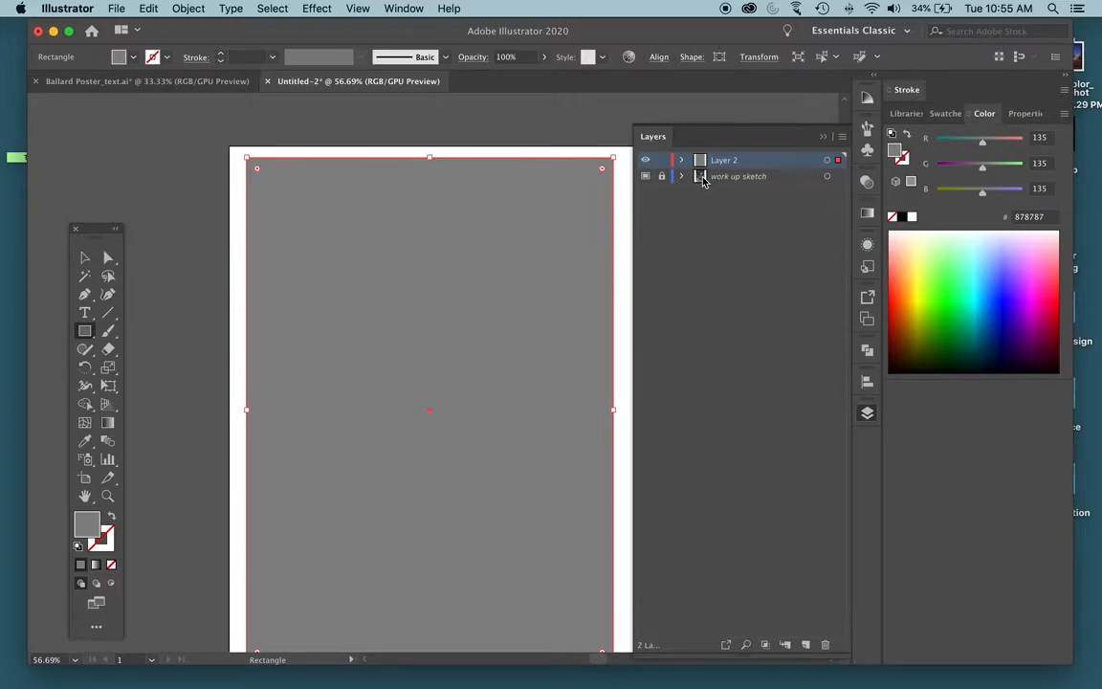
key("super+y")
key("super+y")
key("super+y")
- Rename Layer 2 to "background", then lock and hide that layer
double_click(724, 162)
type("bl")
type("ckground")
key("Return")
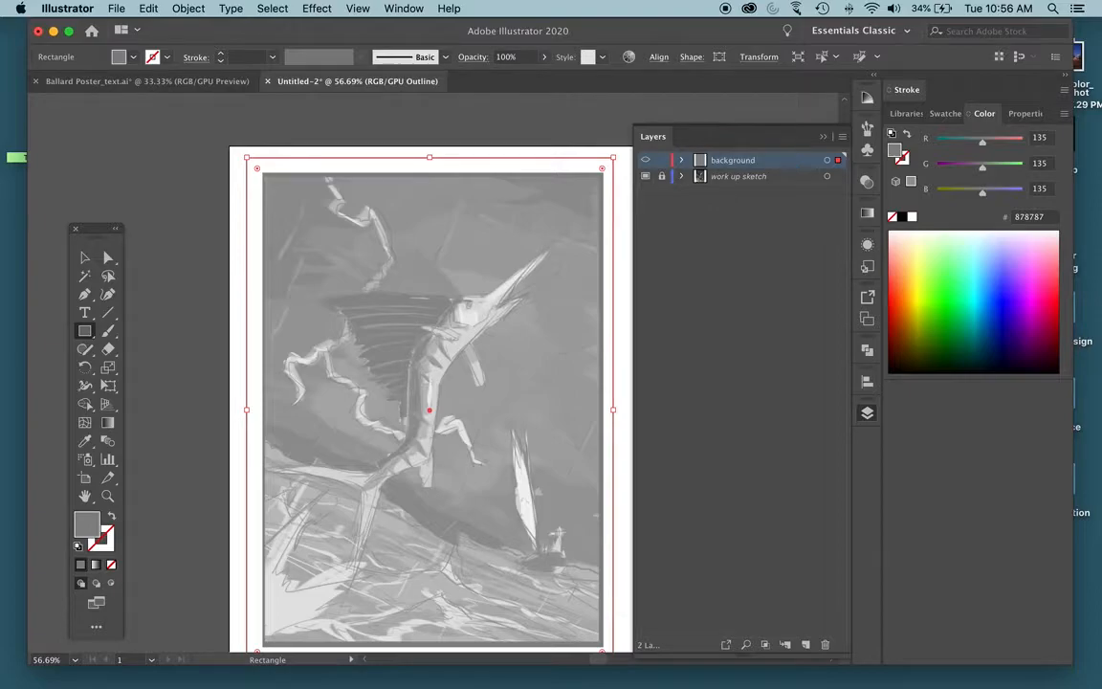
left_click(661, 159)
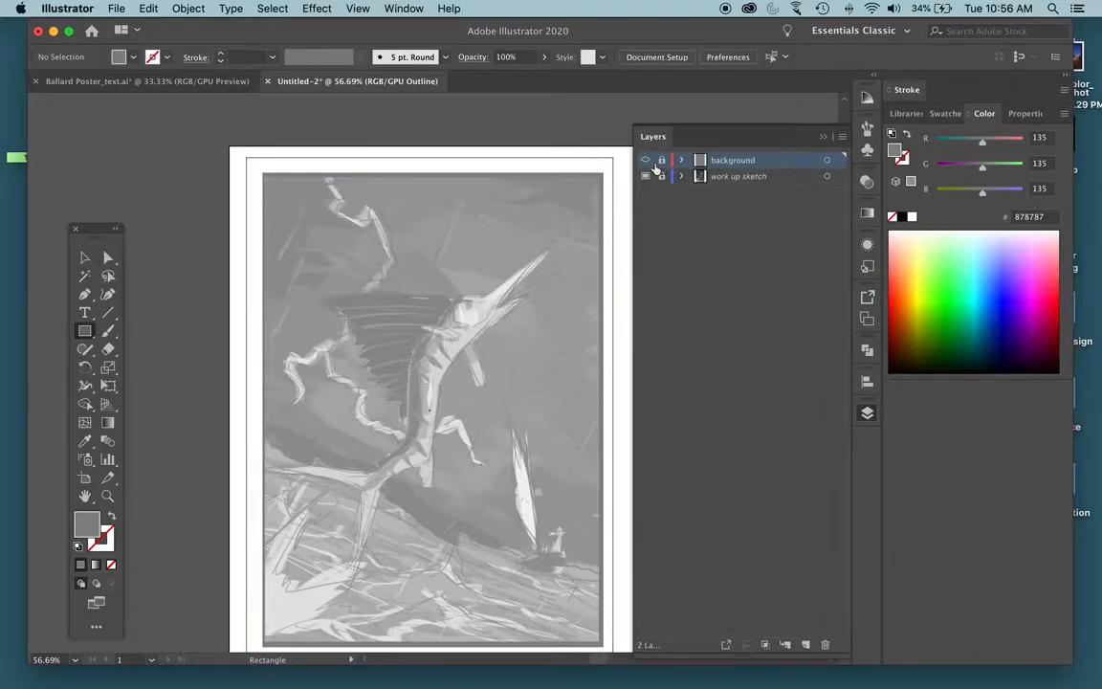
key("ctrl+y")
scroll(504, 401, "down", 3)
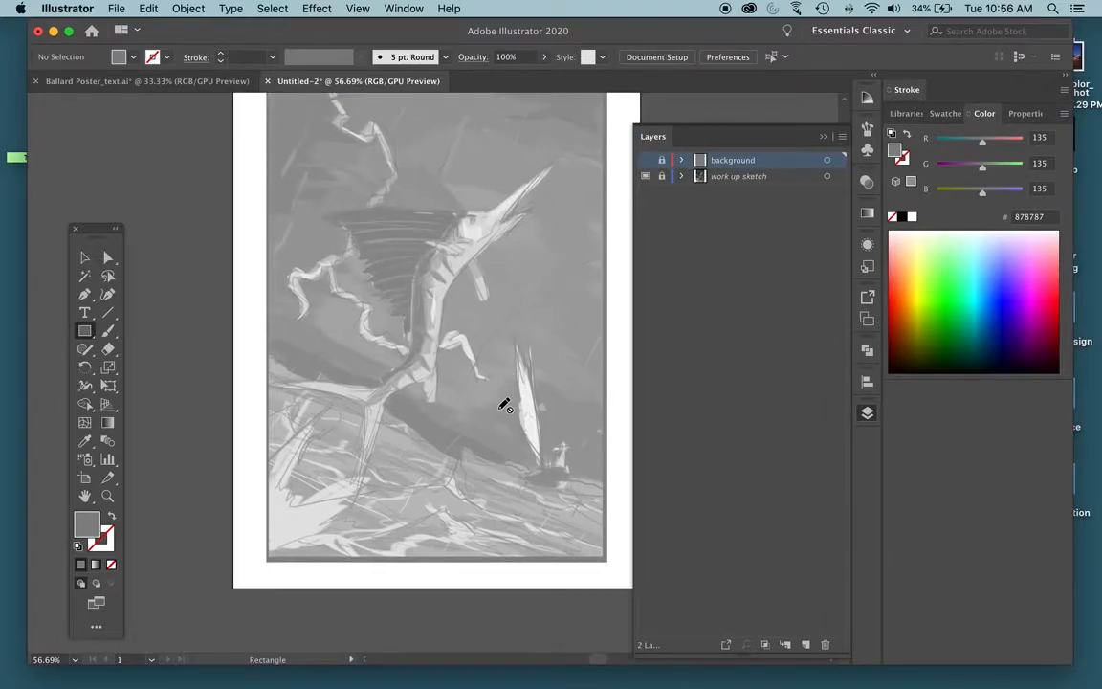
- Add a new layer named "hill and water" above the background layer and work in Outline view
left_click(806, 644)
key("ctrl+y")
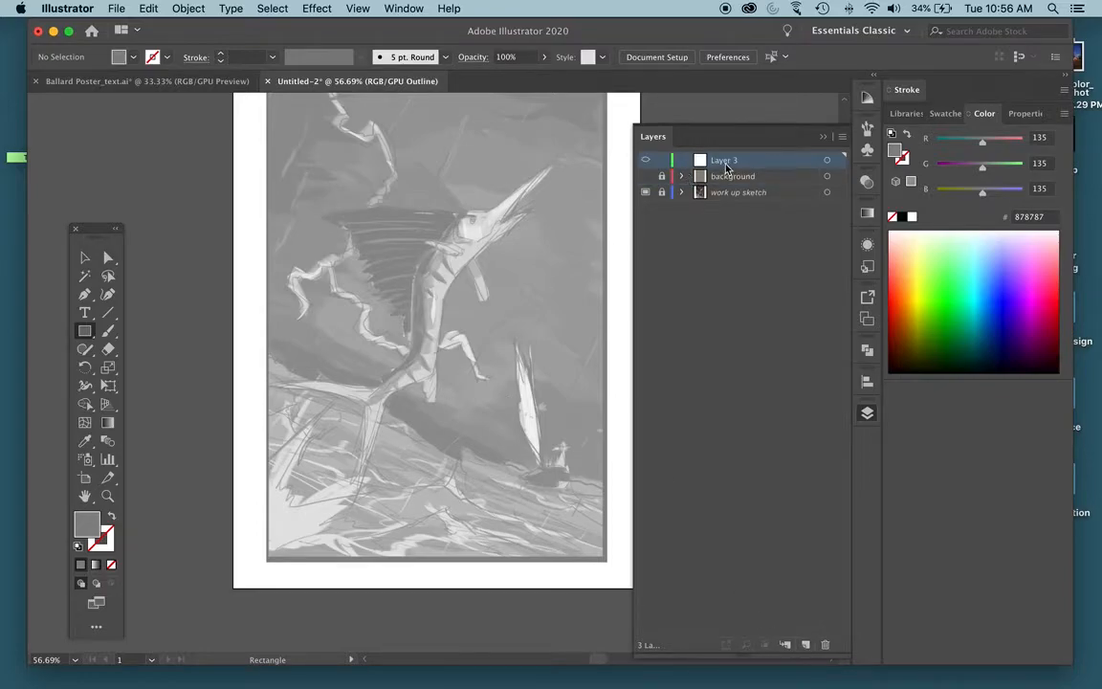
double_click(723, 160)
type("hill and water")
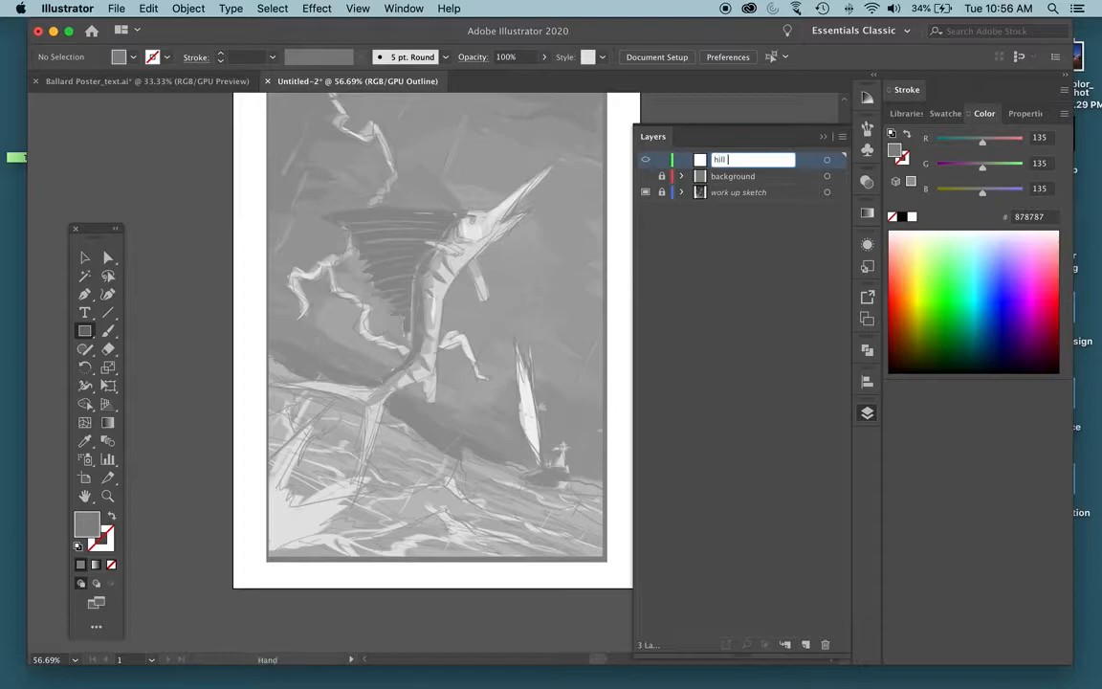
key("Return")
- Trace the dark hill as a closed Pen path, following its ridge from the artboard's left edge to the boat and returning through the water
key("p")
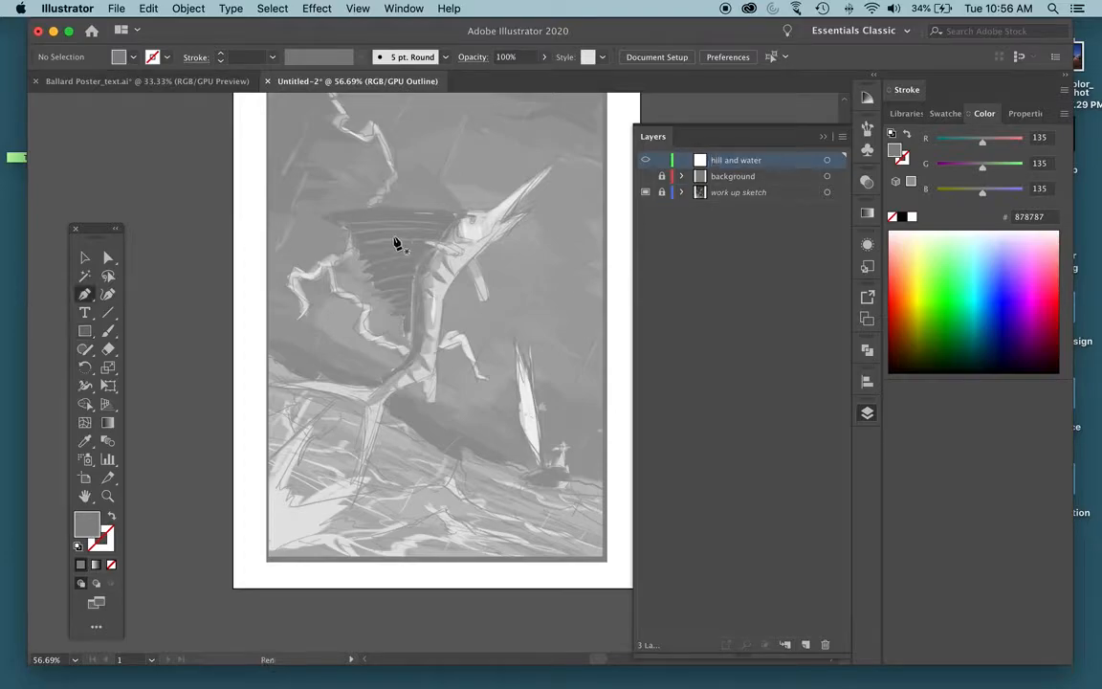
left_click(232, 326)
left_click_drag(287, 342, 510, 464)
left_click_drag(534, 488, 524, 494)
left_click_drag(475, 496, 462, 495)
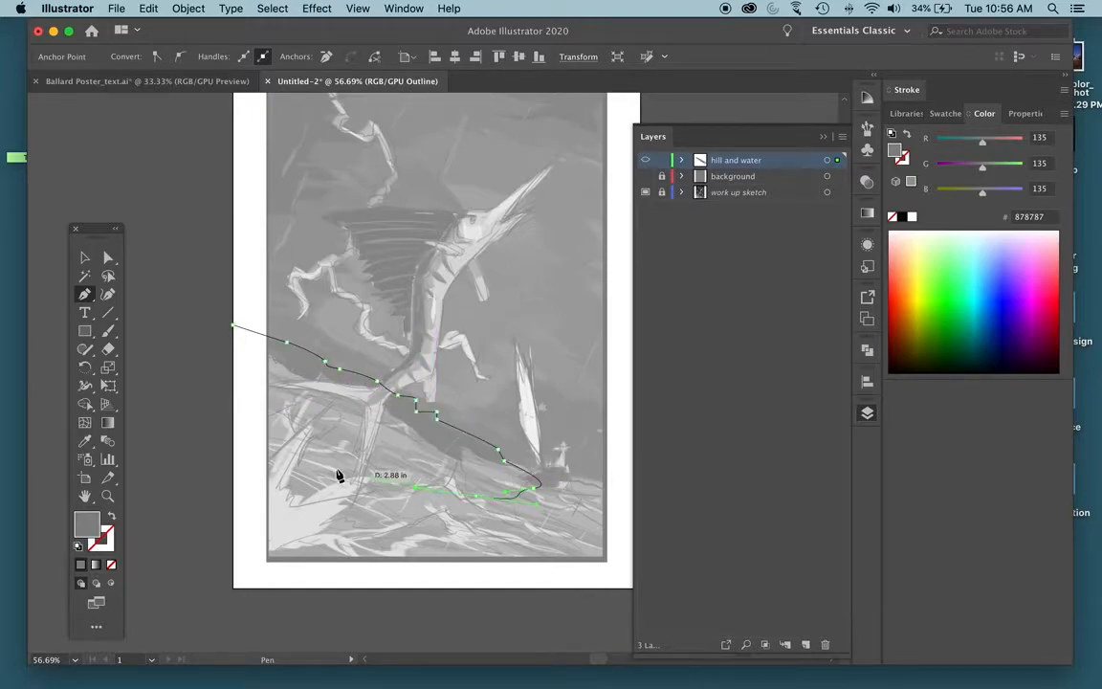
left_click_drag(340, 469, 328, 465)
left_click_drag(247, 426, 237, 421)
left_click_drag(200, 377, 207, 369)
left_click(233, 328)
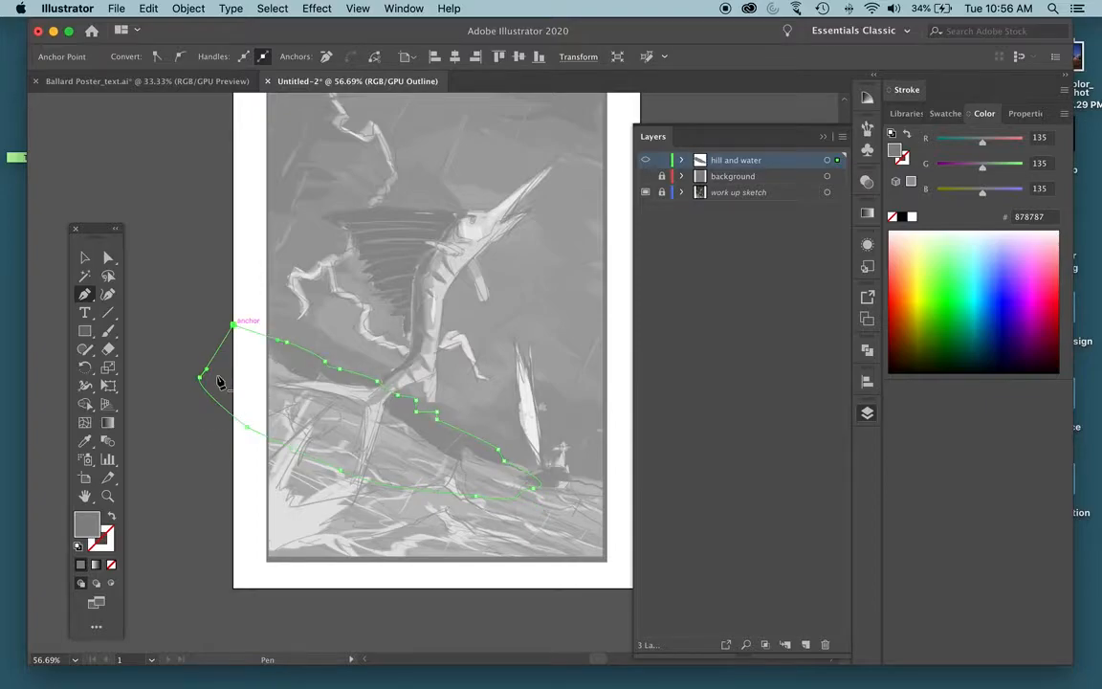
- Fill the hill shape with dark gray 515151 and check it in Preview before returning to Outline view
double_click(87, 525)
left_click_drag(546, 275, 544, 313)
left_click(880, 188)
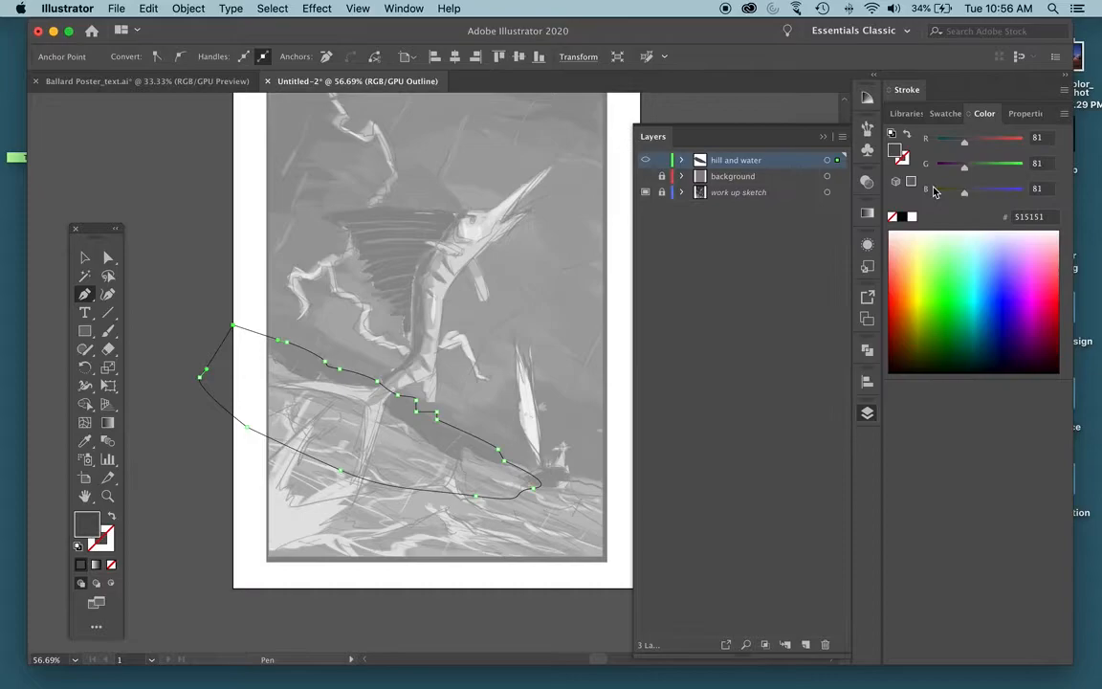
key("super+y")
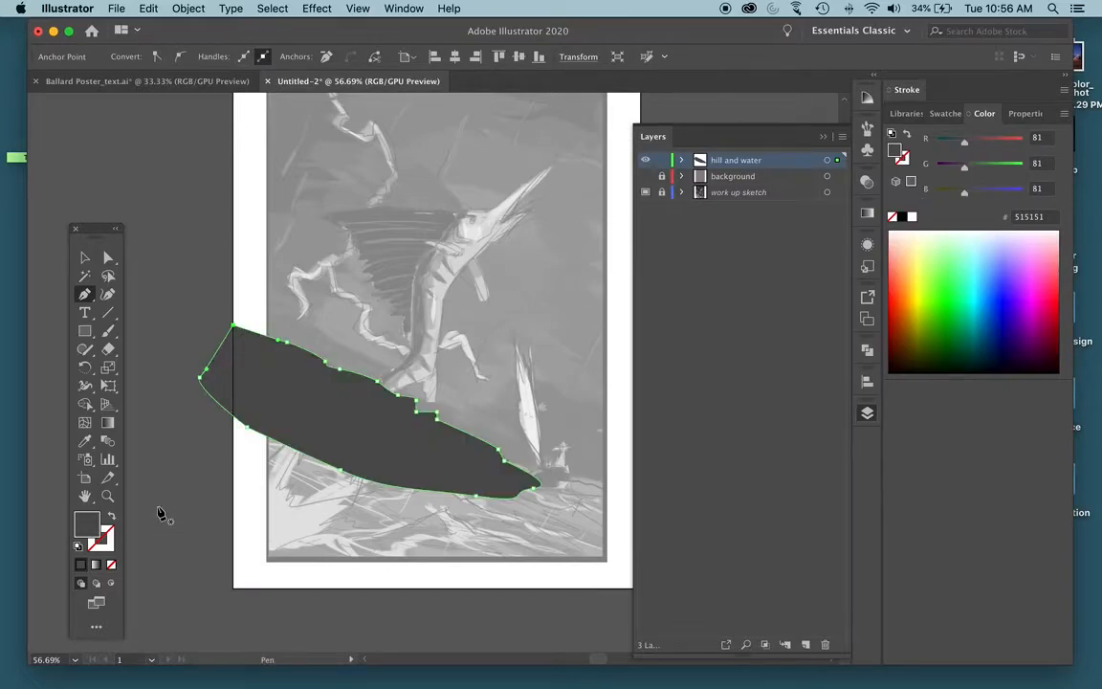
key("super+y")
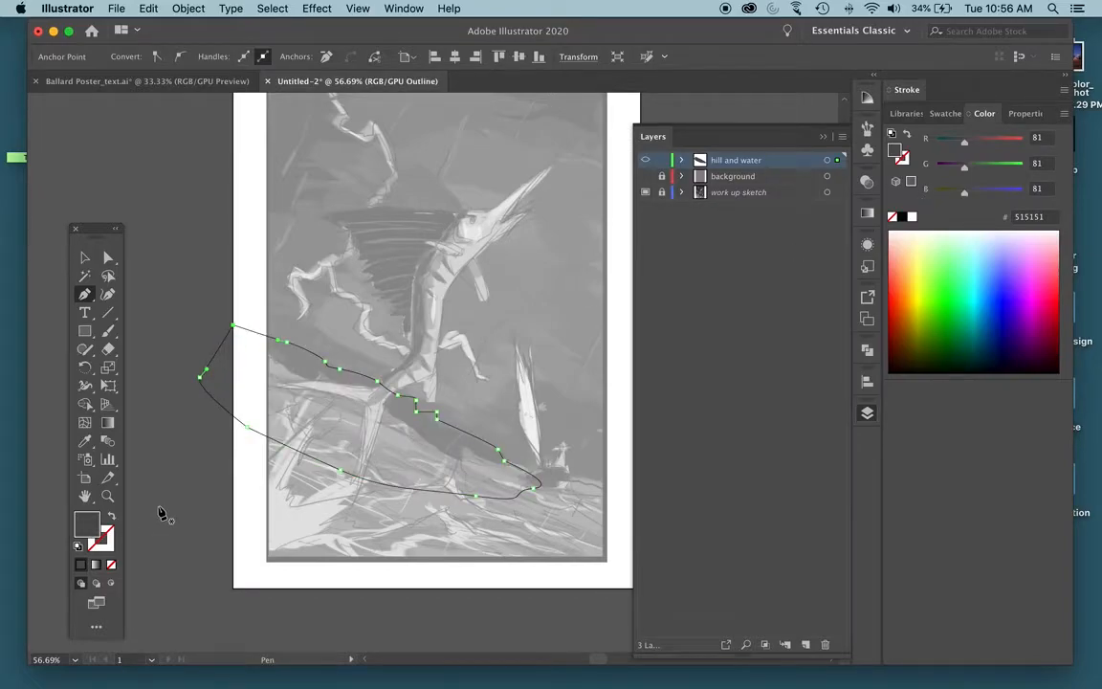
- Trace the water as a closed Pen path along the sketched waterline, extending it past the artboard's left and bottom edges and closing it
left_click(189, 342)
left_click(267, 354)
left_click(289, 369)
left_click_drag(314, 380, 377, 400)
left_click(385, 418)
left_click(406, 418)
left_click(424, 443)
left_click(461, 457)
left_click(512, 463)
left_click(542, 470)
left_click(565, 481)
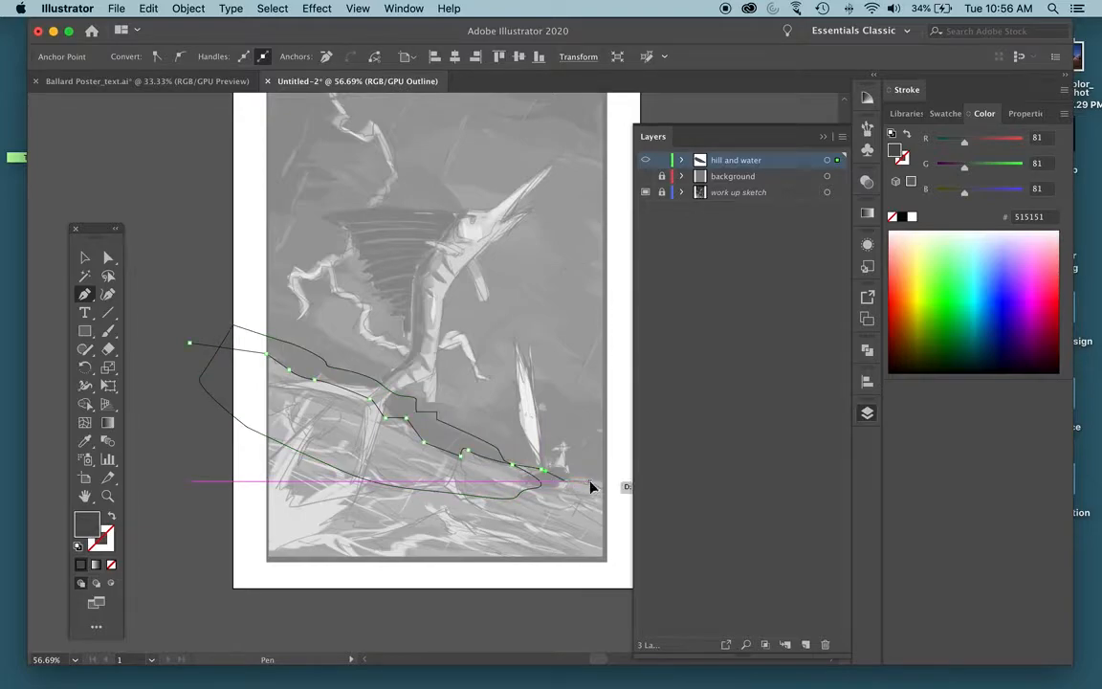
left_click(587, 484)
left_click(623, 495)
left_click(628, 576)
left_click_drag(594, 612, 543, 608)
left_click_drag(318, 602, 286, 604)
left_click_drag(193, 578, 174, 527)
left_click(192, 344)
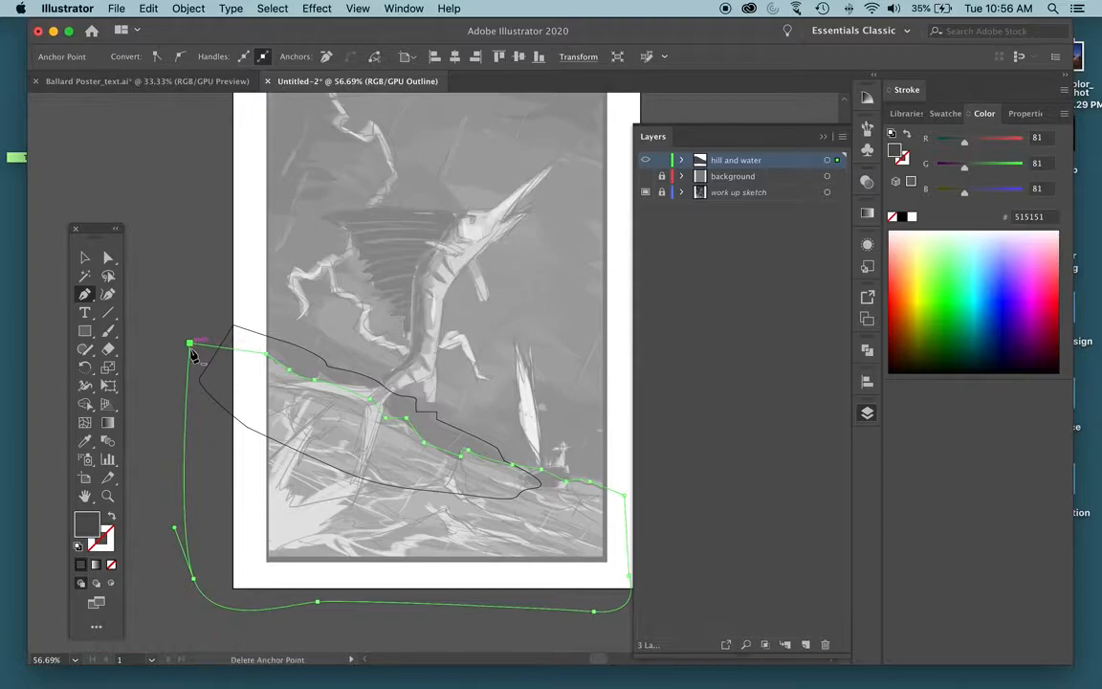
- Fill the water shape with medium gray 848484 and check it in both Preview and Outline view
key("super+y")
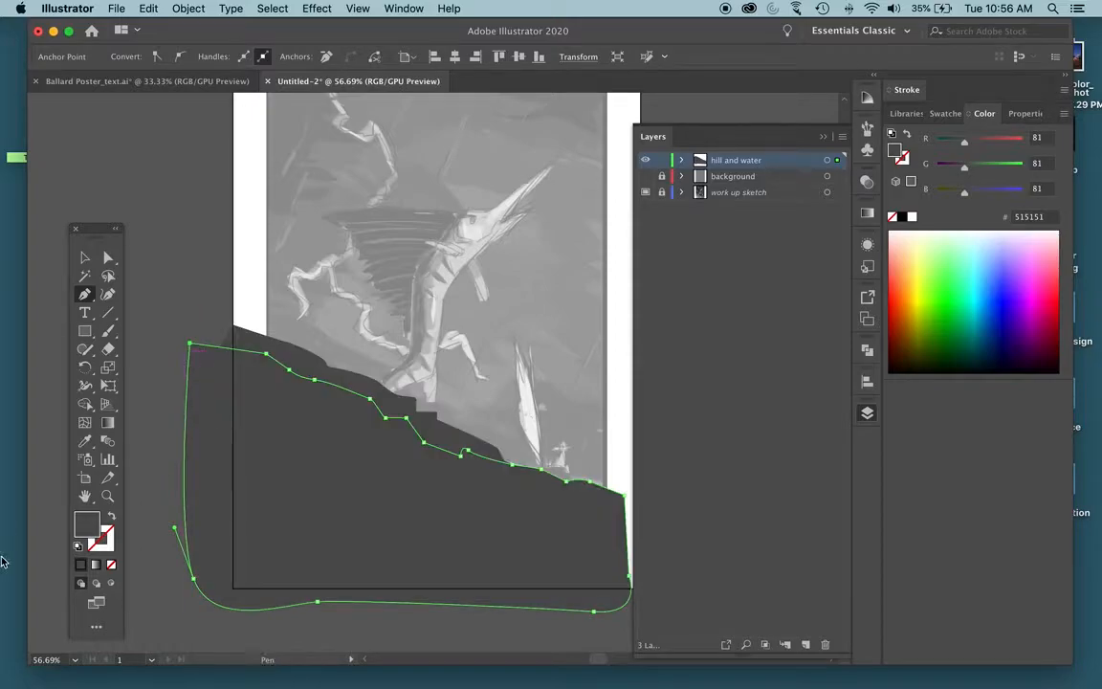
double_click(86, 524)
left_click_drag(545, 315, 544, 274)
left_click(889, 186)
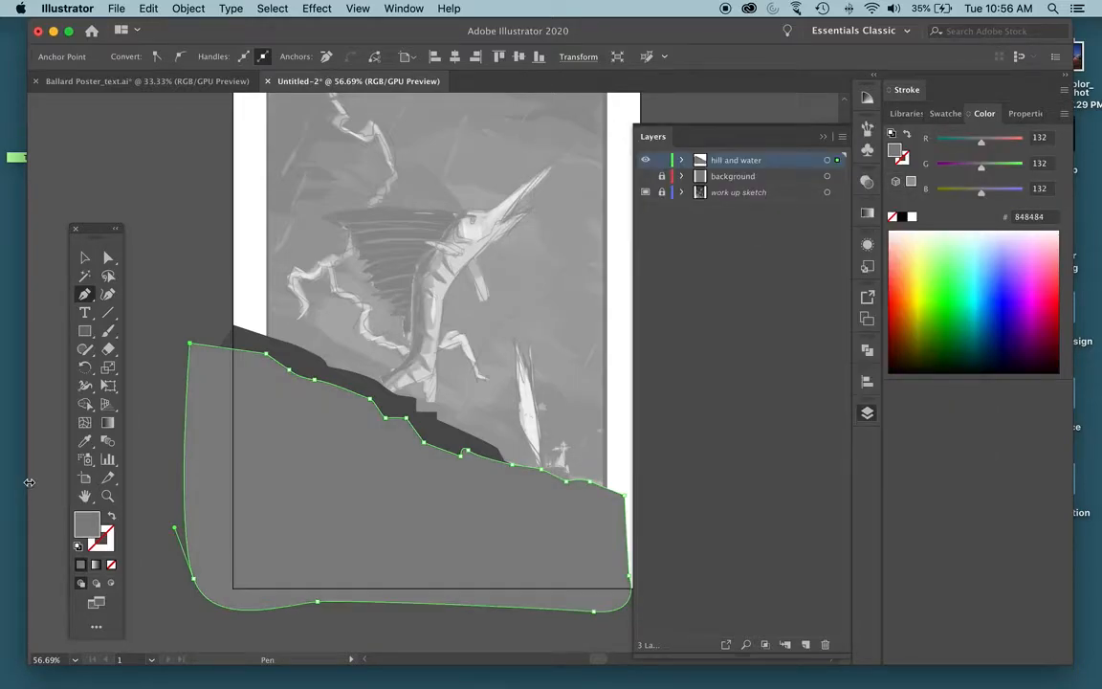
key("super+y")
key("super+y")
- Lock and hide the "hill and water" layer, and add a new layer named "boat" above it
left_click(660, 161)
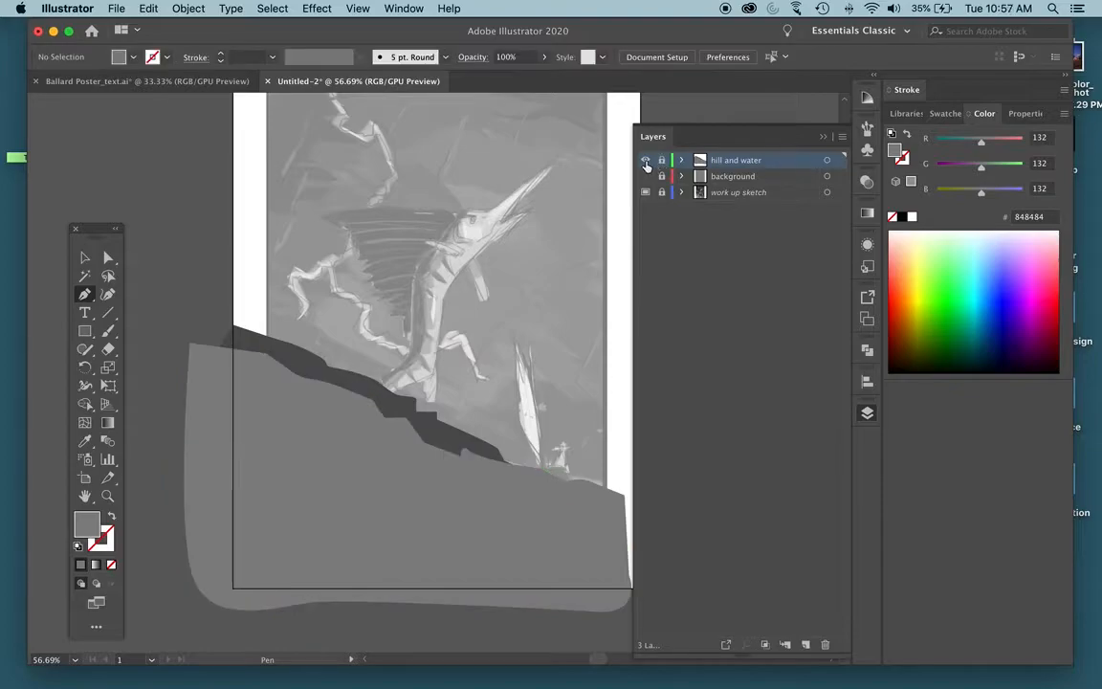
left_click(646, 161)
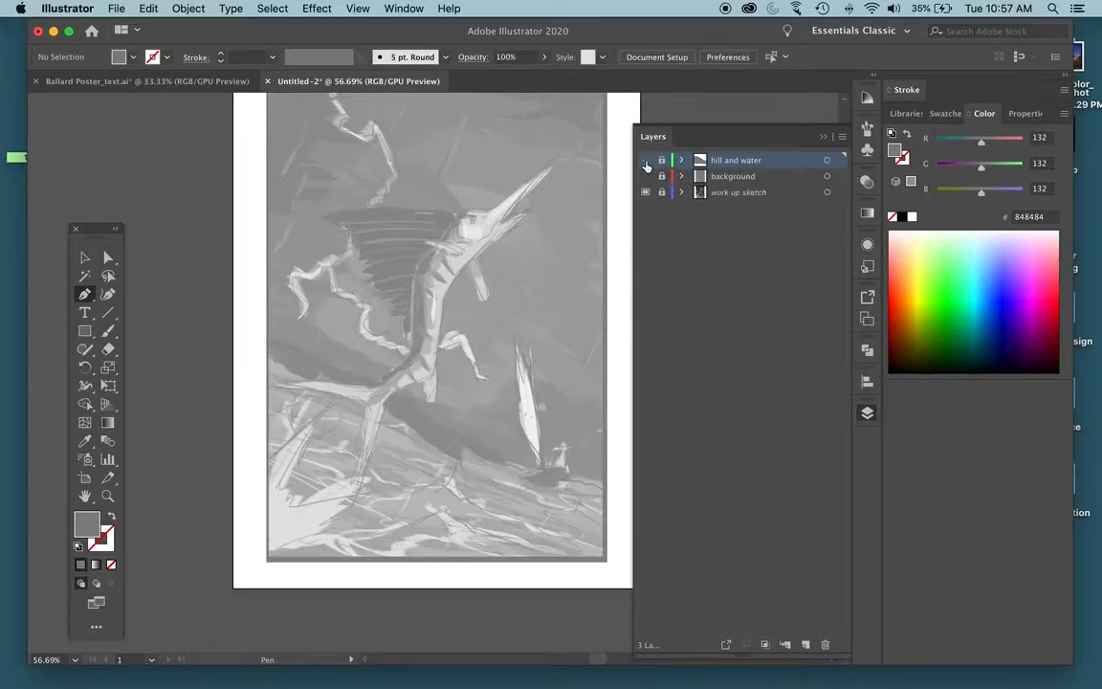
left_click(806, 645)
double_click(723, 160)
type("boat")
key("Return")
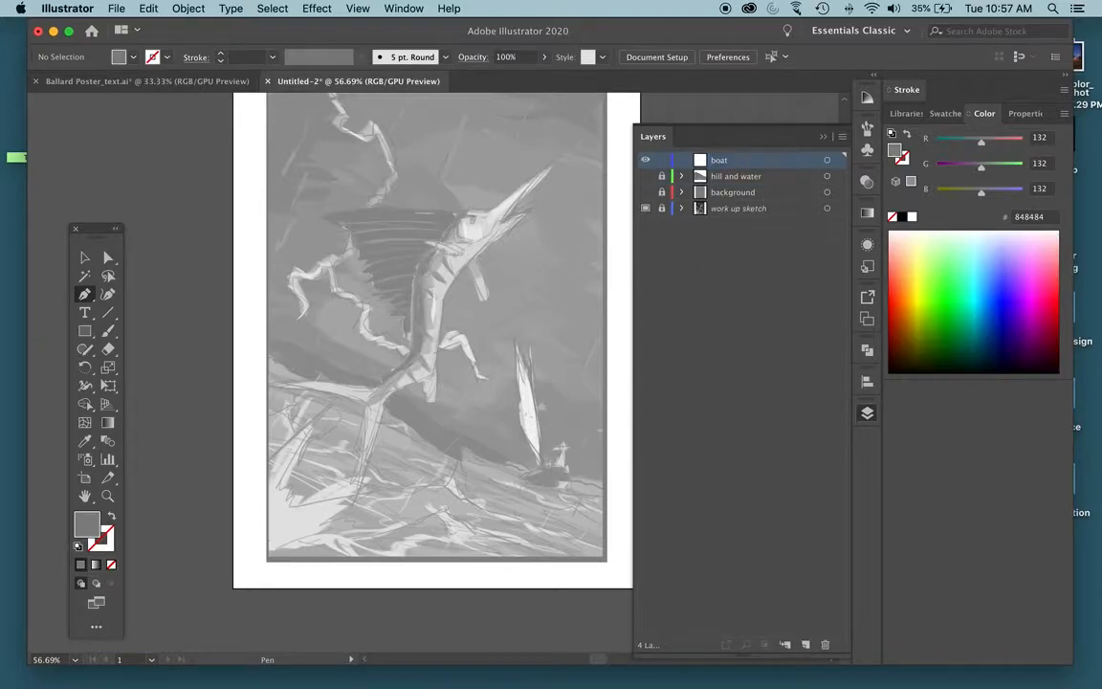
- Trace the boat's sail as a closed Pen path with two pointed tips, a notch between them and a narrow base at the hull
key("super+equal")
key("super+equal")
key("super+equal")
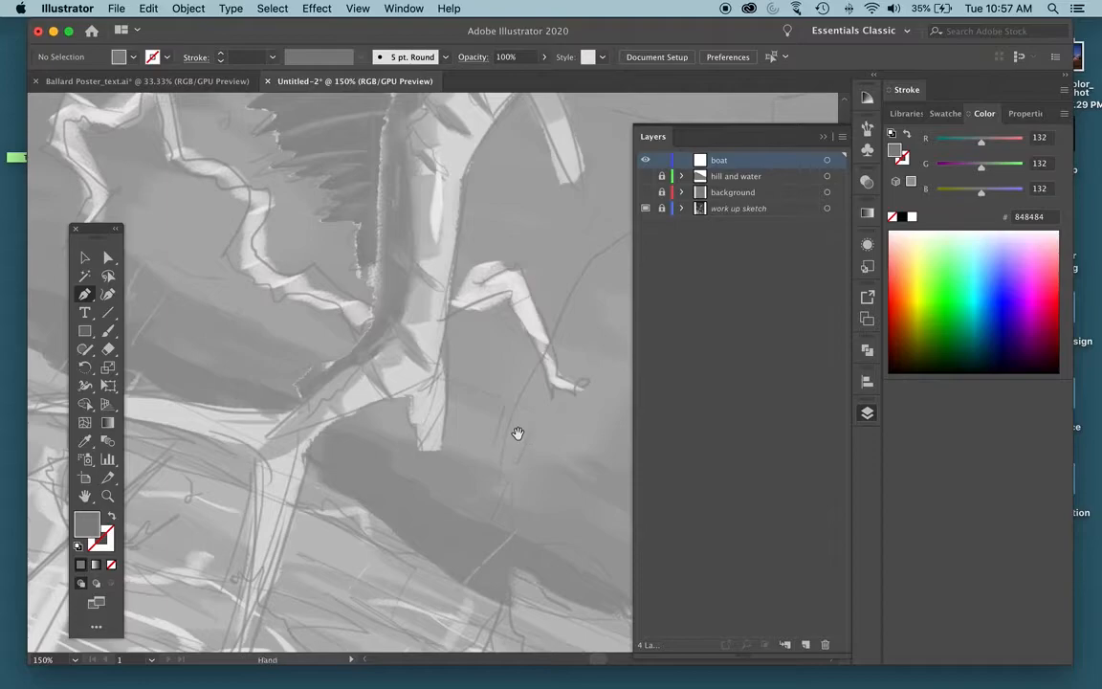
left_click_drag(518, 434, 233, 241)
left_click_drag(426, 342, 402, 355)
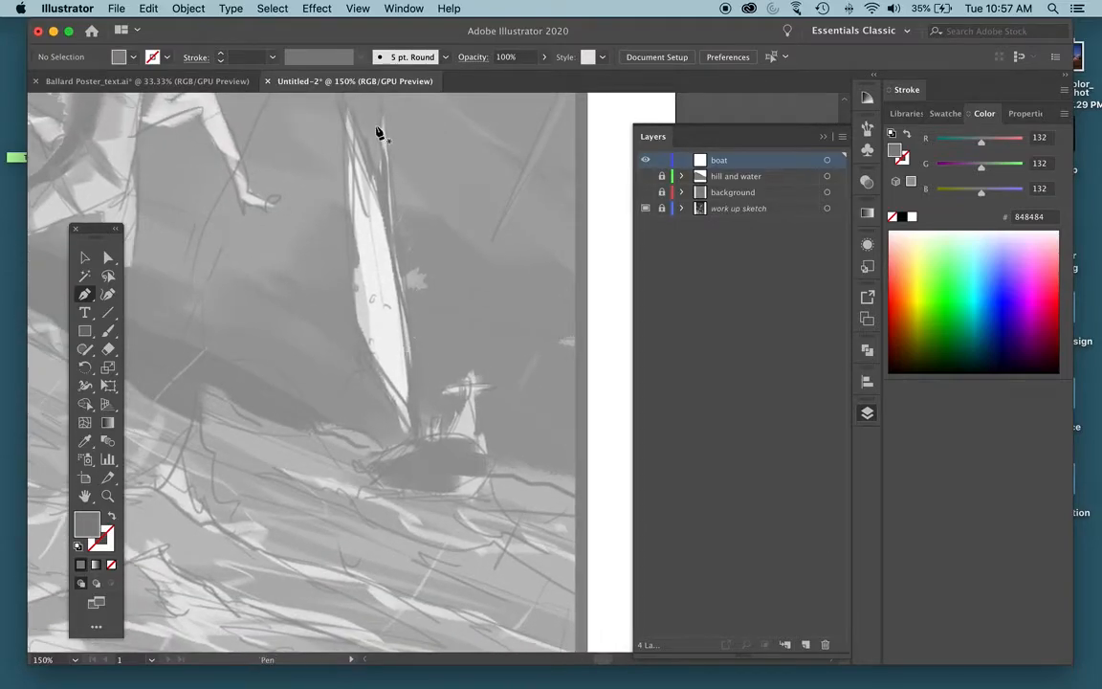
scroll(350, 137, "up", 3)
left_click(345, 168)
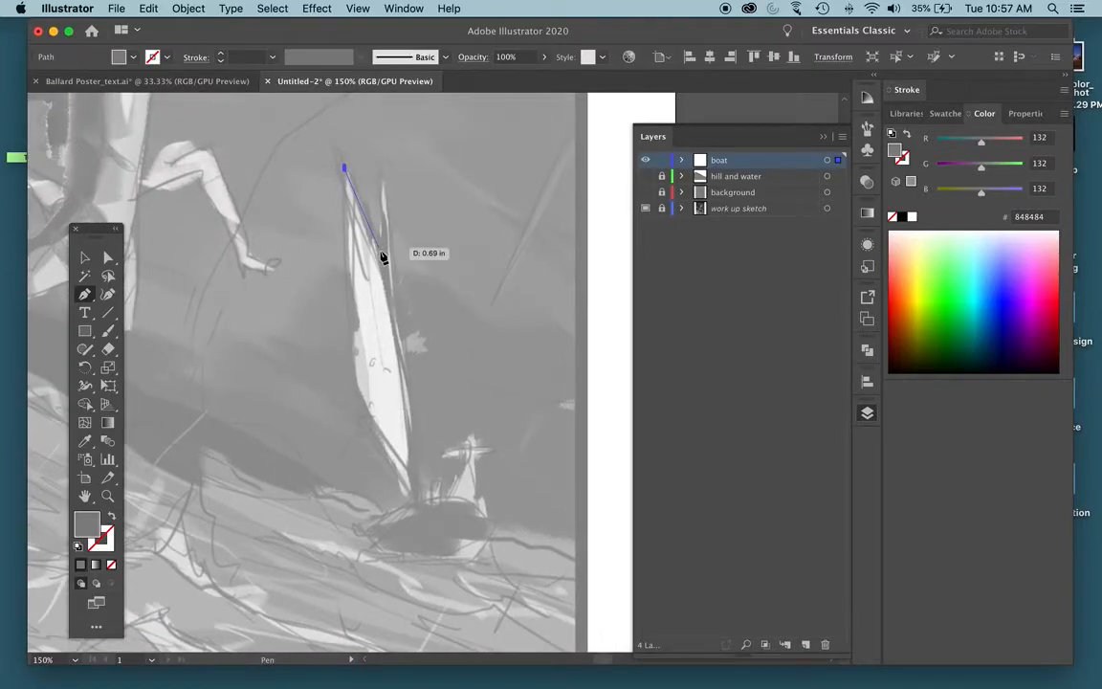
left_click(384, 276)
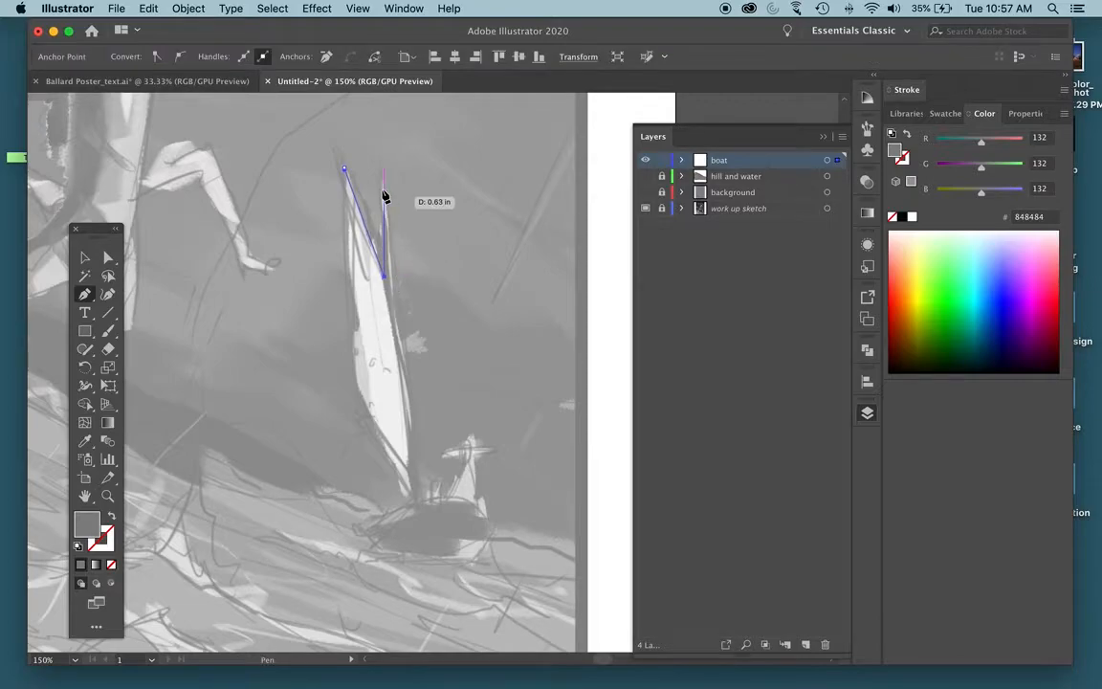
left_click(384, 174)
left_click(403, 299)
left_click(405, 339)
left_click(407, 380)
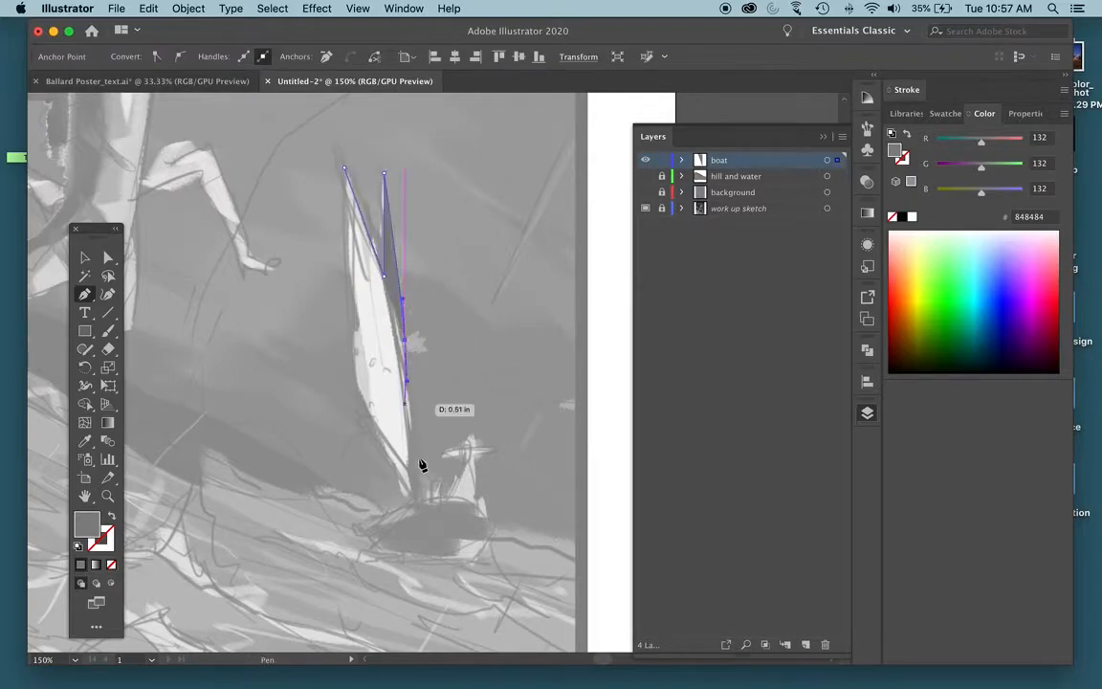
left_click(419, 511)
left_click(411, 504)
left_click_drag(406, 487, 403, 479)
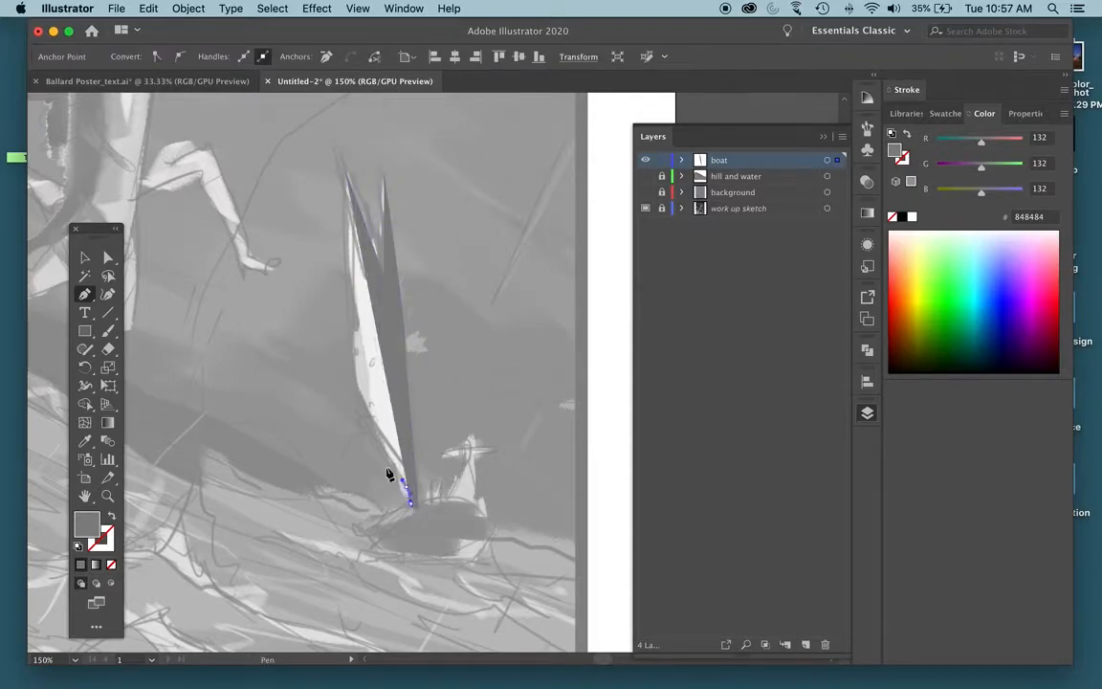
left_click(352, 402)
left_click(346, 171)
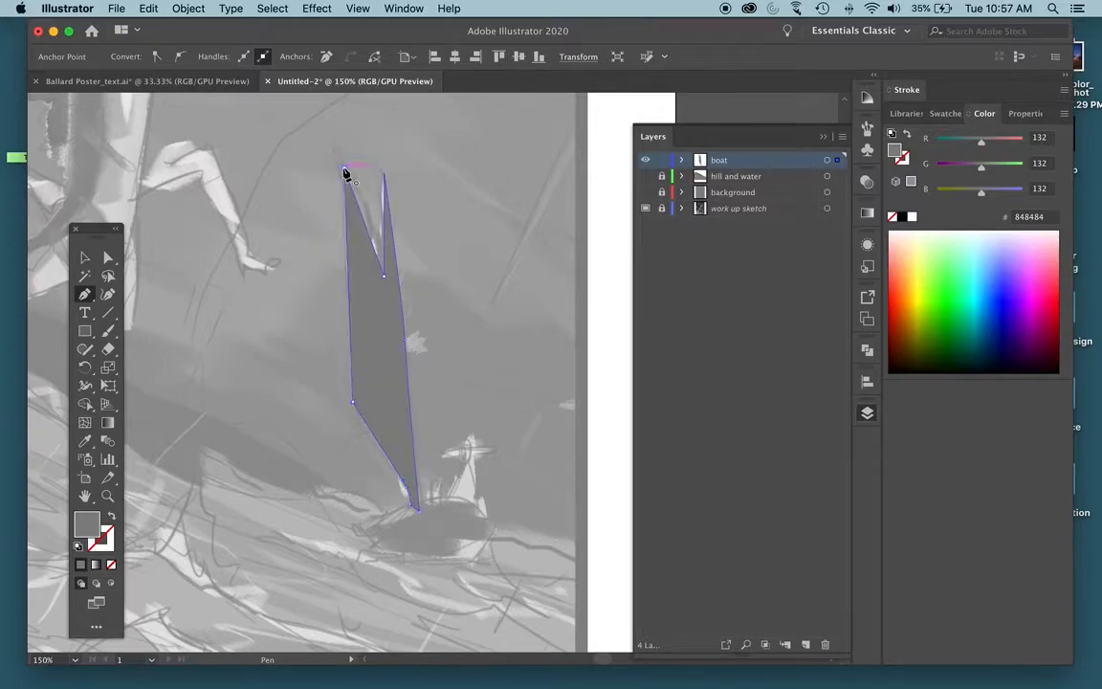
- Fill the sail shape with light gray DBDBDB and check it in Preview
key("super+y")
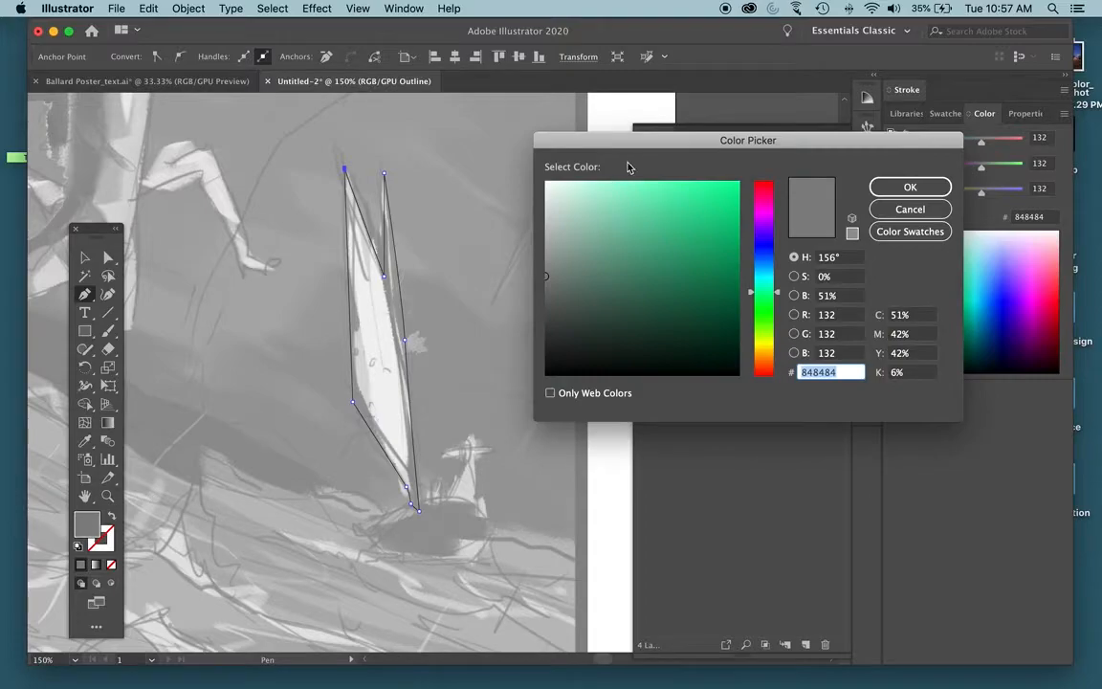
type("DBDBDB")
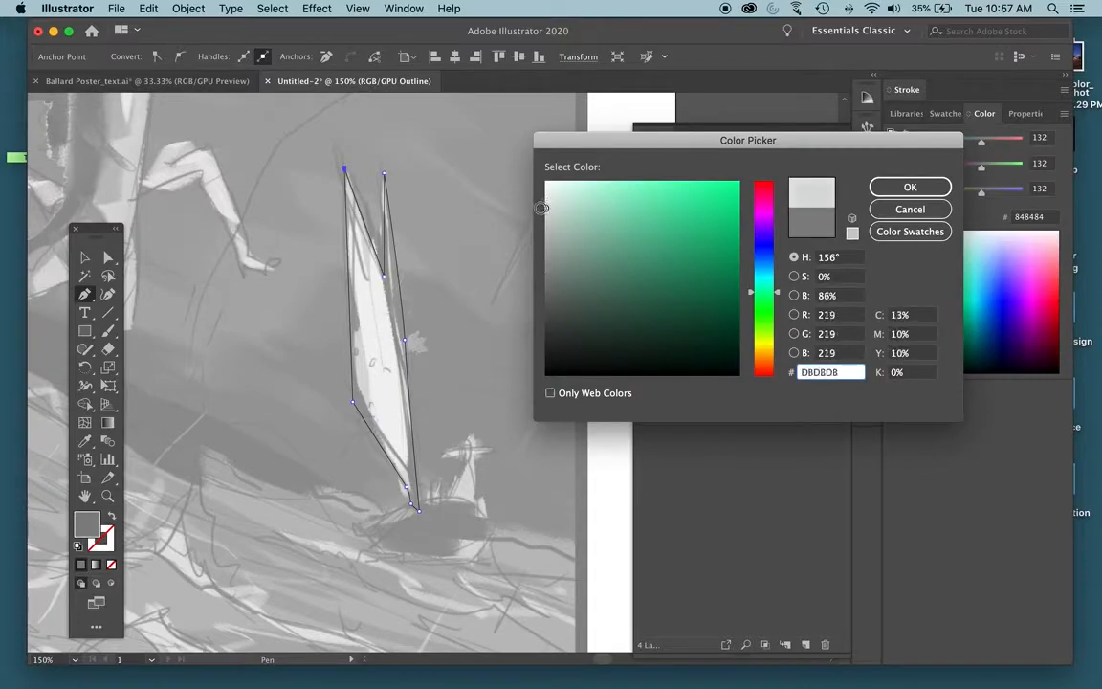
left_click(913, 187)
key("super+y")
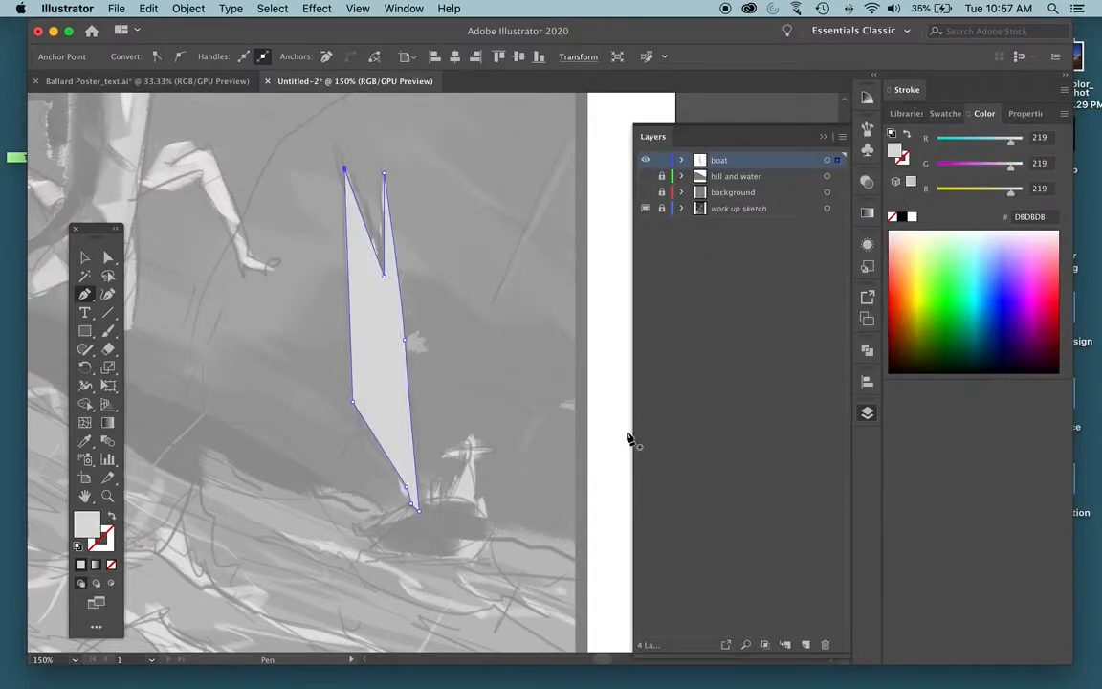
- Trace the fisherman in the boat as a closed Pen path with outstretched arms, a rounded head and a body reaching into the hull
left_click(434, 498)
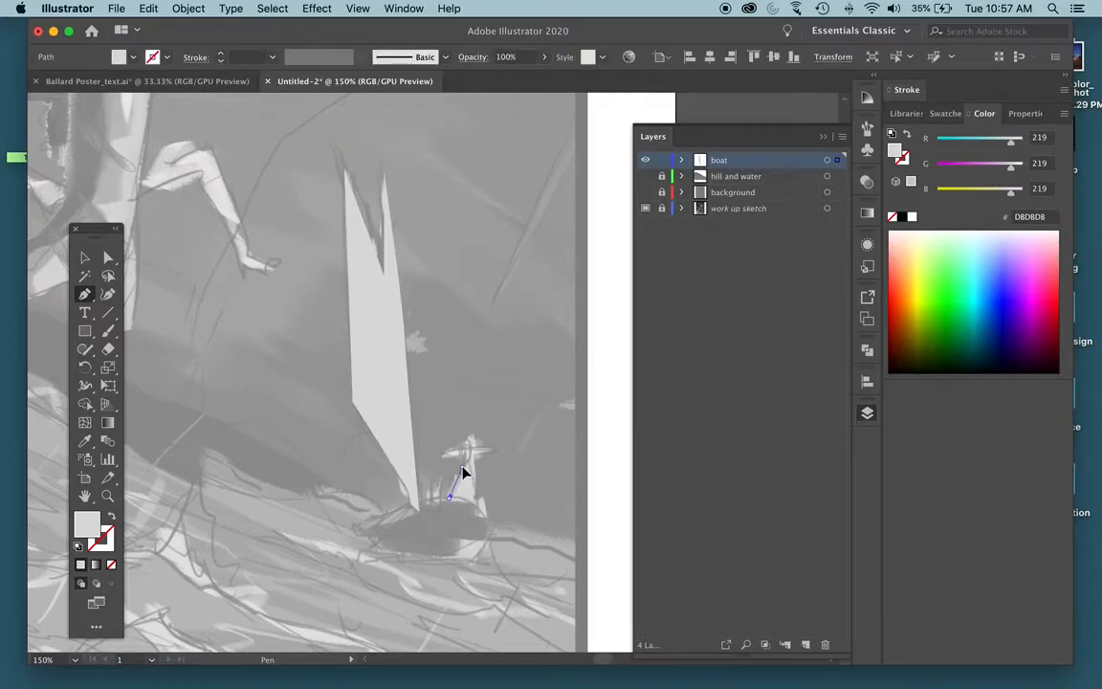
left_click(461, 468)
key("super+equal")
key("super+equal")
left_click(424, 355)
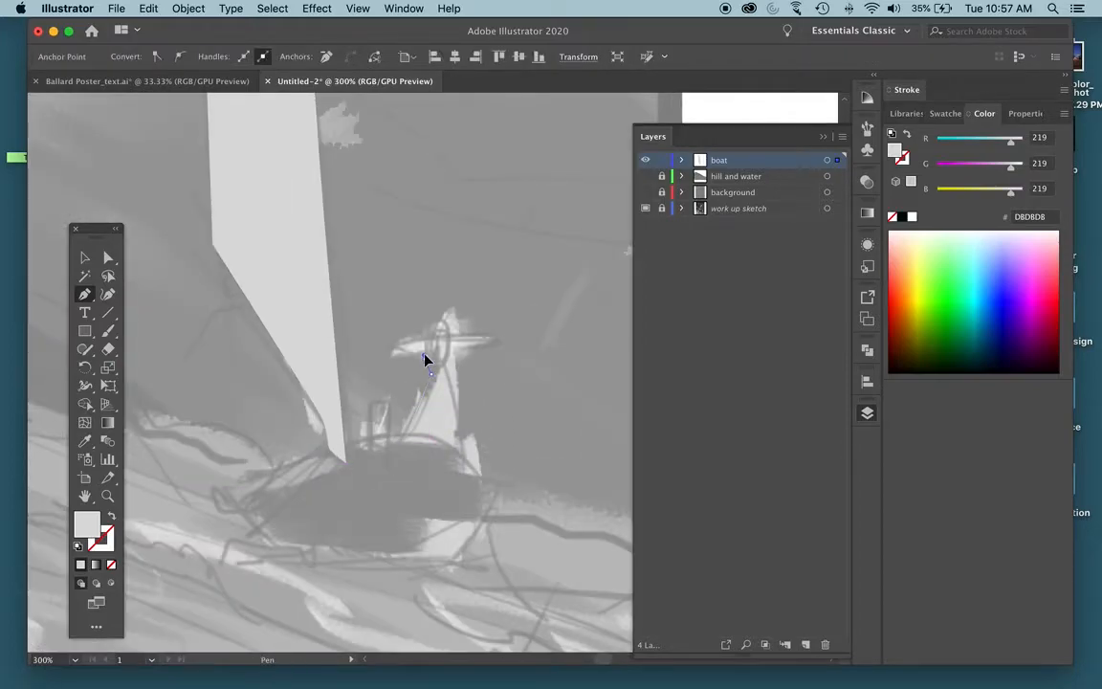
left_click(393, 354)
left_click(431, 335)
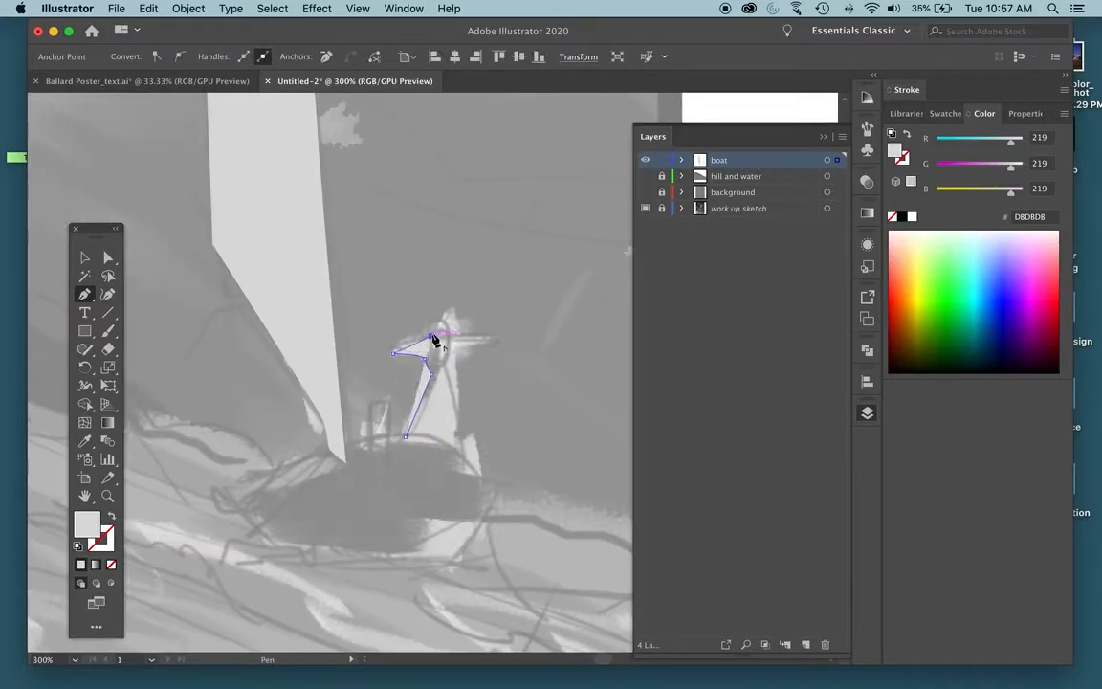
left_click_drag(447, 336, 476, 349)
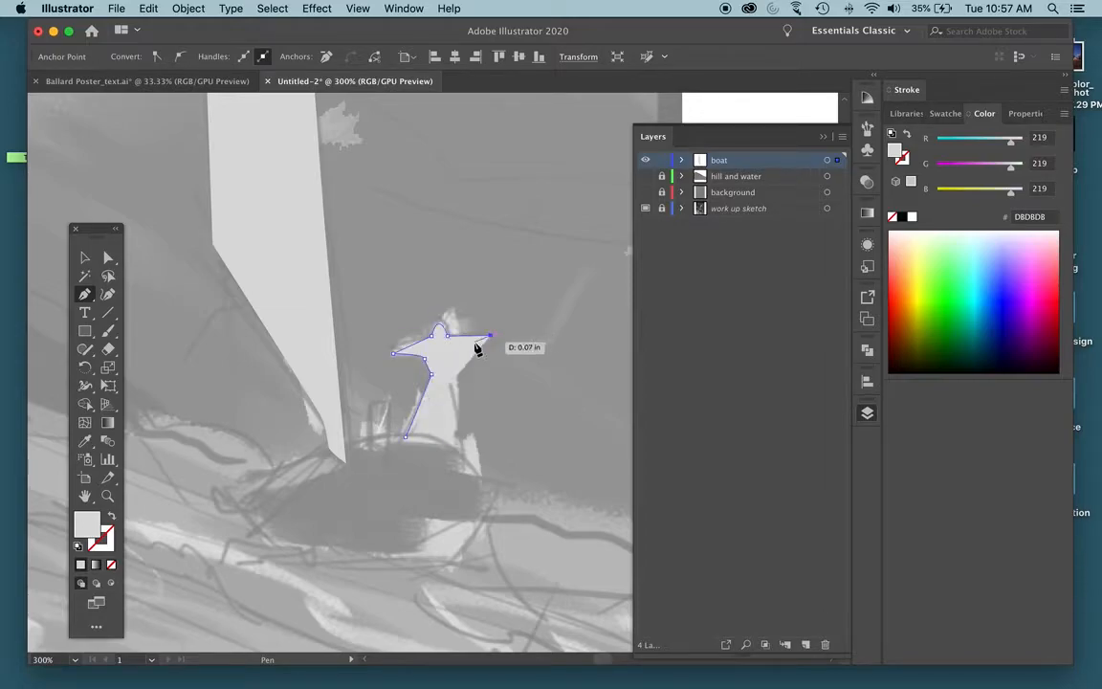
left_click(454, 347)
left_click(450, 369)
left_click_drag(461, 453, 458, 476)
left_click_drag(431, 487, 410, 484)
left_click_drag(407, 477, 408, 433)
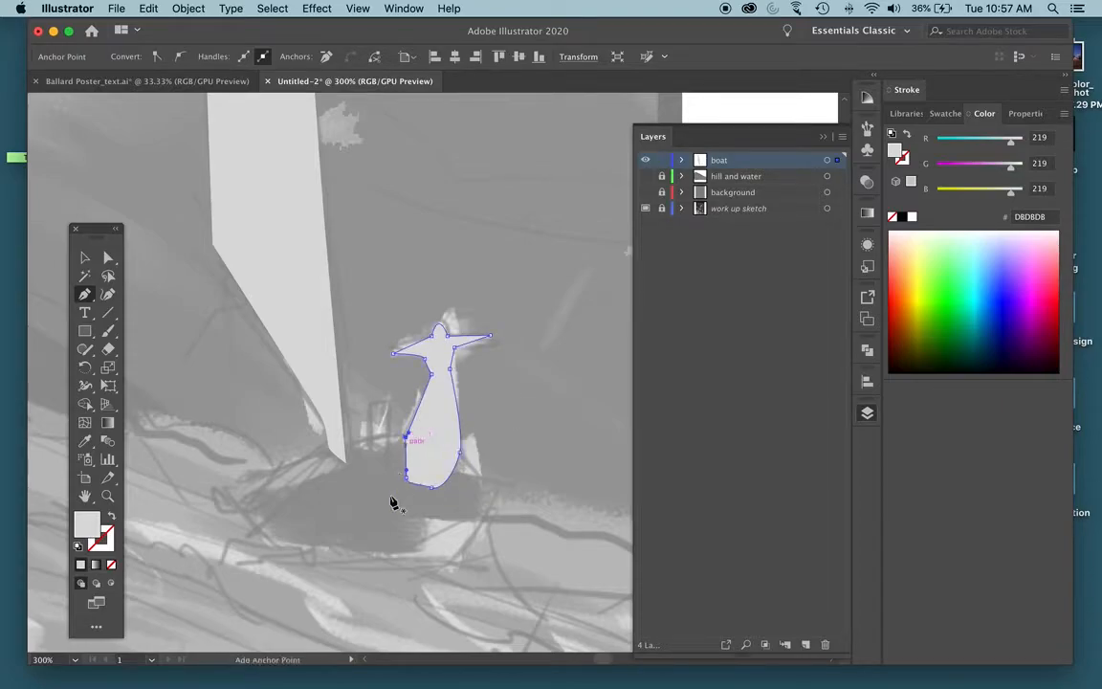
- Trace the boat's hull as a closed Pen path with a curved upper edge and a small notch near the lower stern
left_click(226, 489)
left_click_drag(360, 441, 431, 441)
left_click(494, 486)
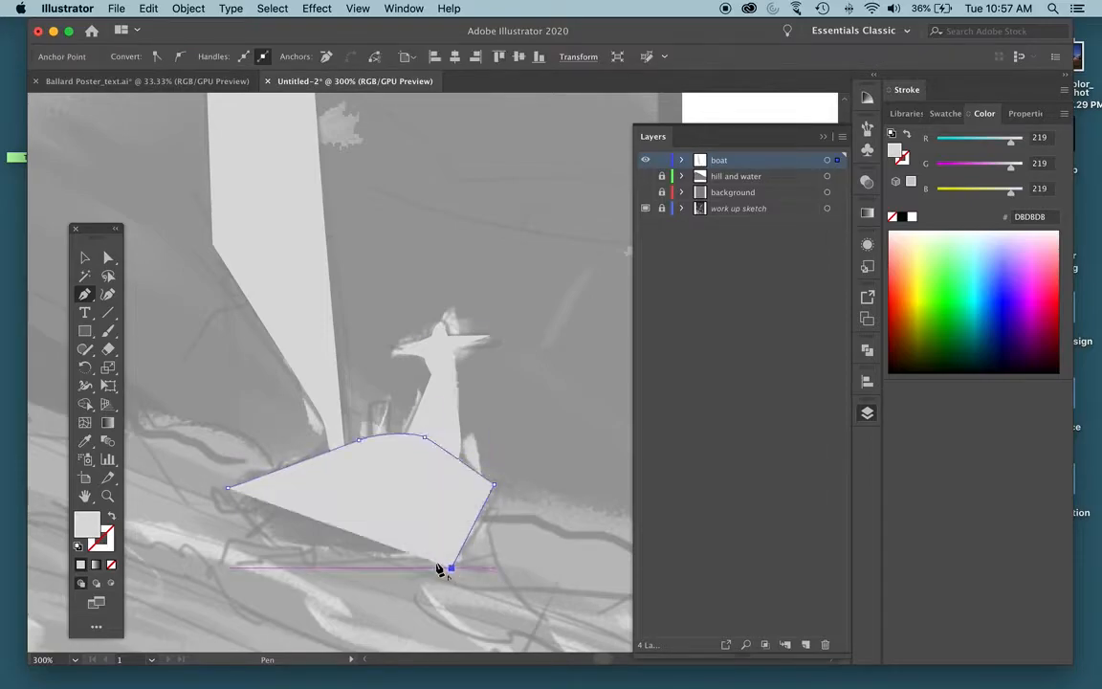
left_click(414, 541)
left_click(397, 556)
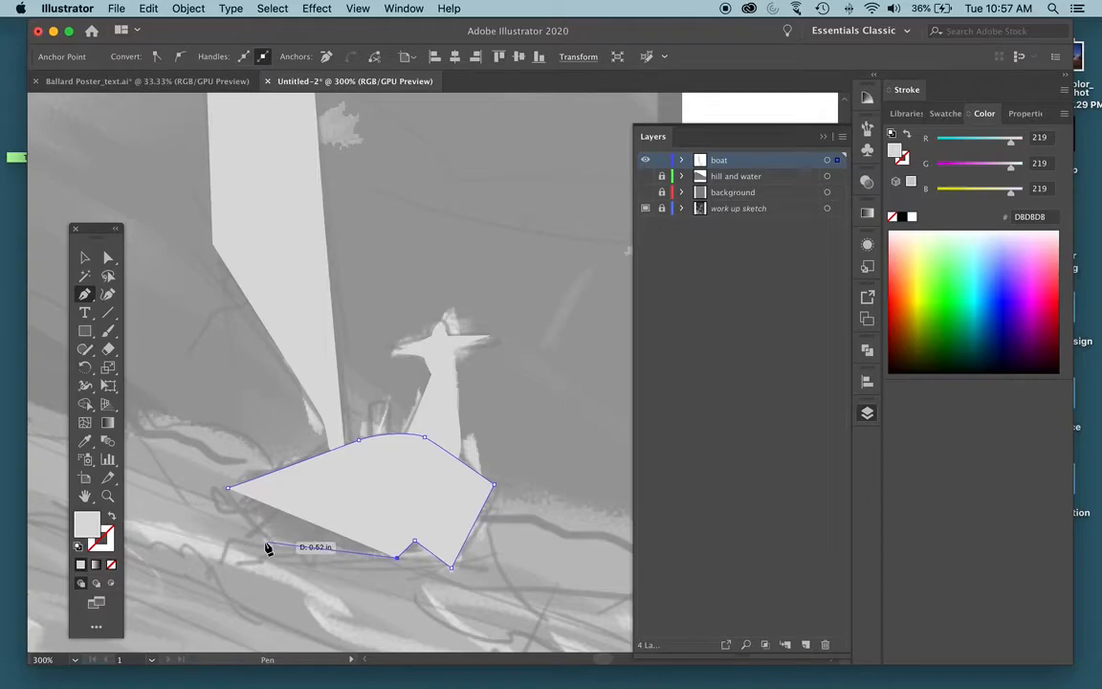
left_click(256, 540)
left_click(229, 490)
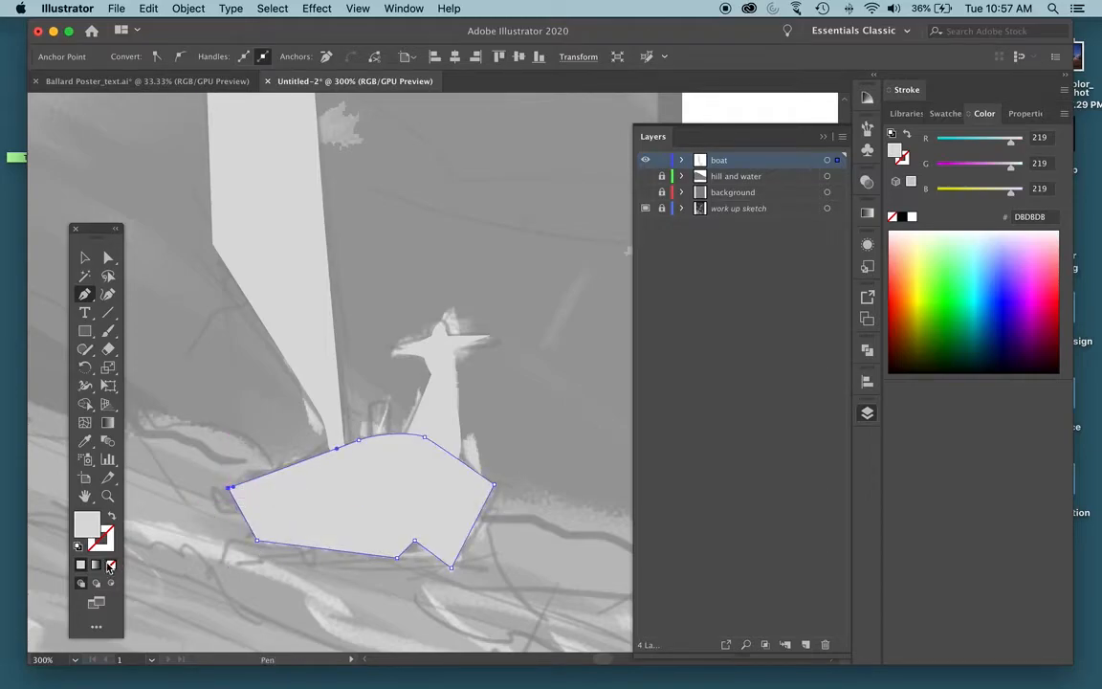
- Fill the hull shape with dark gray 444444 and check it in Outline and Preview views
double_click(90, 529)
left_click_drag(544, 257, 545, 323)
left_click(874, 191)
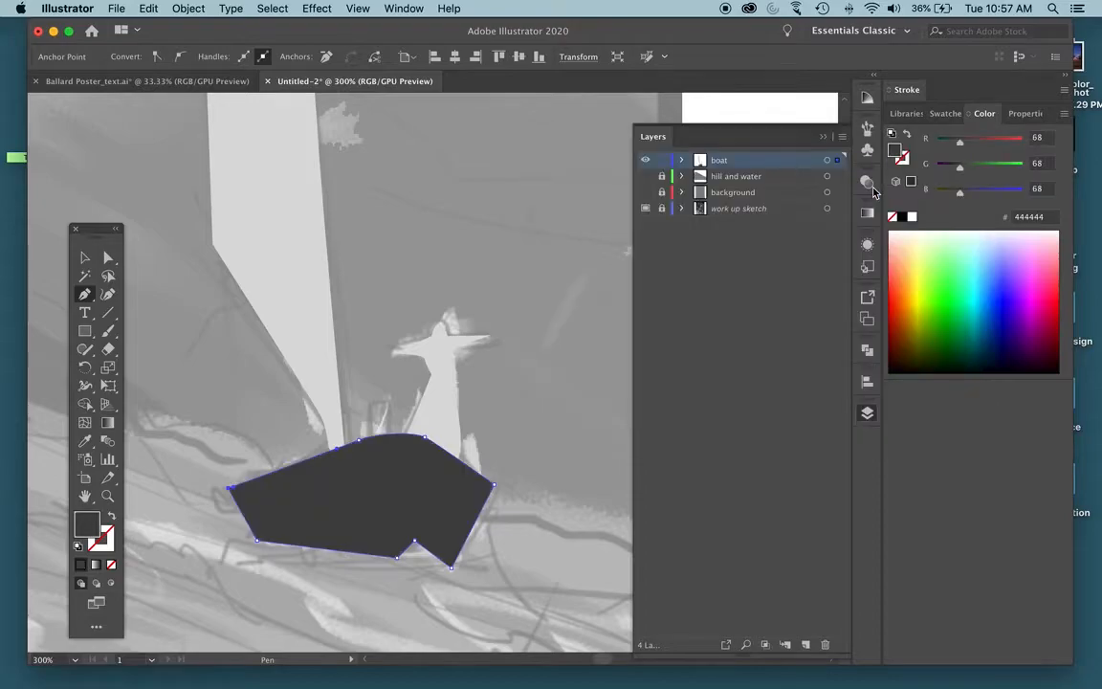
key("super+y")
key("super+y")
- Show the "hill and water" and "background" layers and compare the combined artwork with the sketch in Outline view and Preview
key("super+minus")
key("super+minus")
key("super+minus")
key("super+minus")
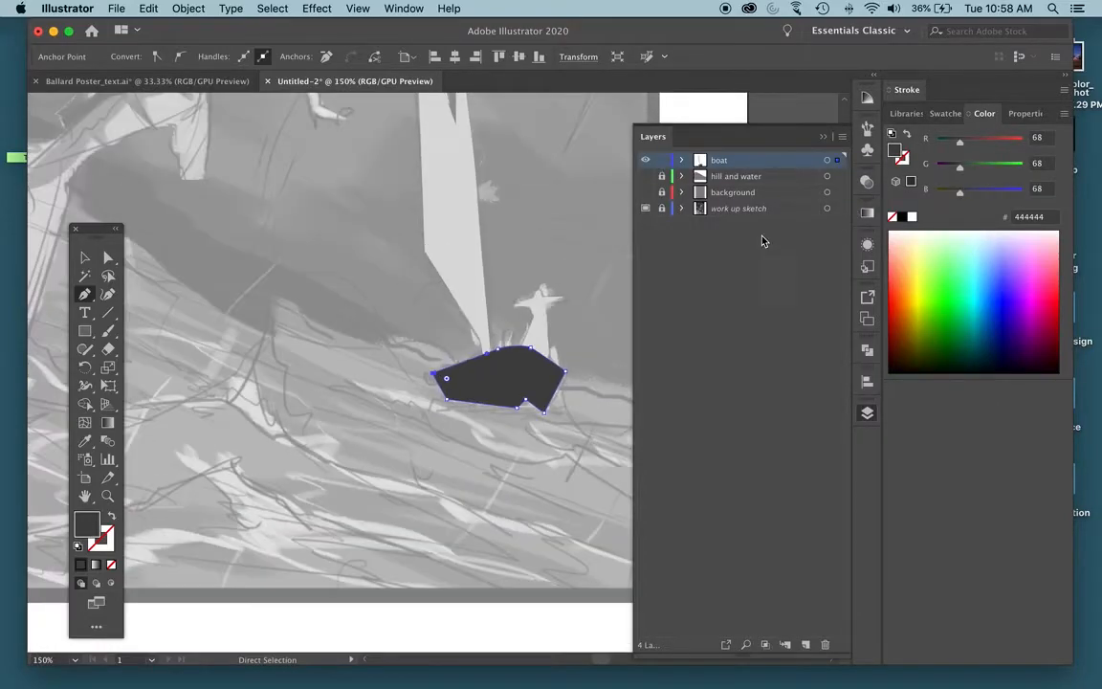
left_click(645, 176)
left_click(645, 192)
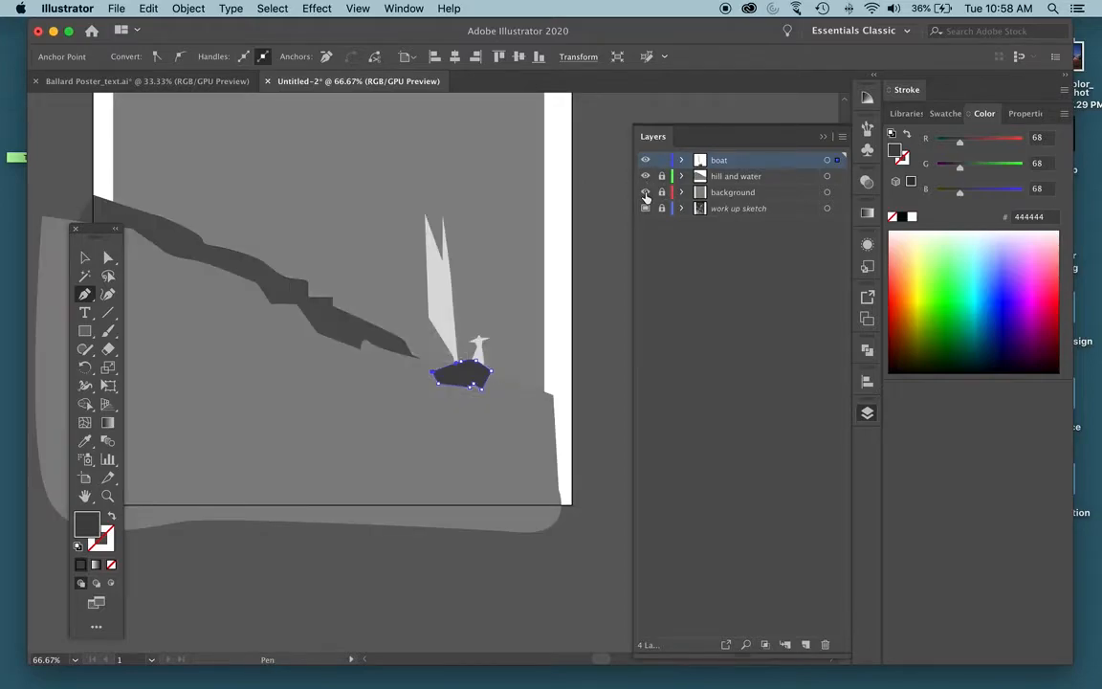
scroll(443, 350, "up", 4)
scroll(536, 383, "left", 4)
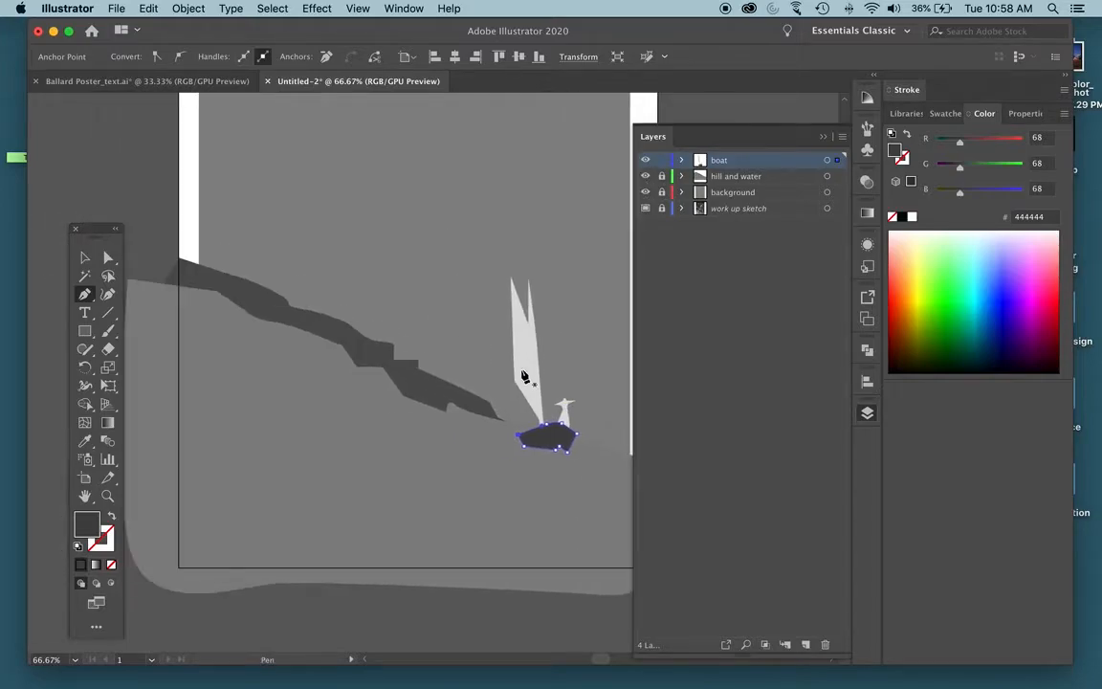
key("super+y")
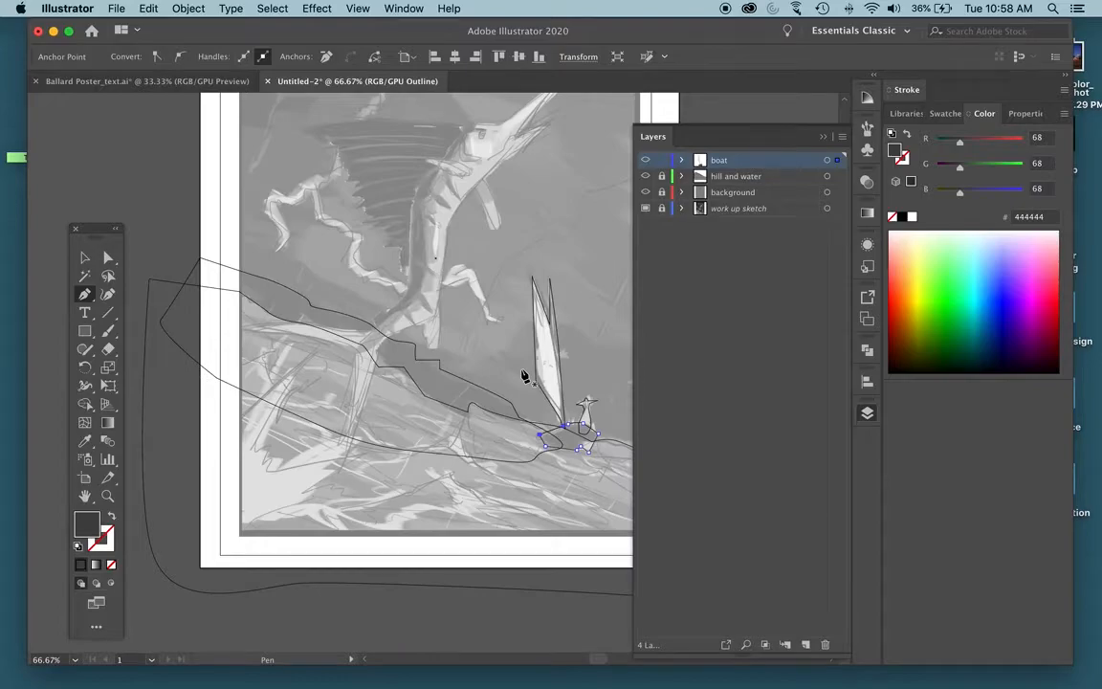
key("super+y")
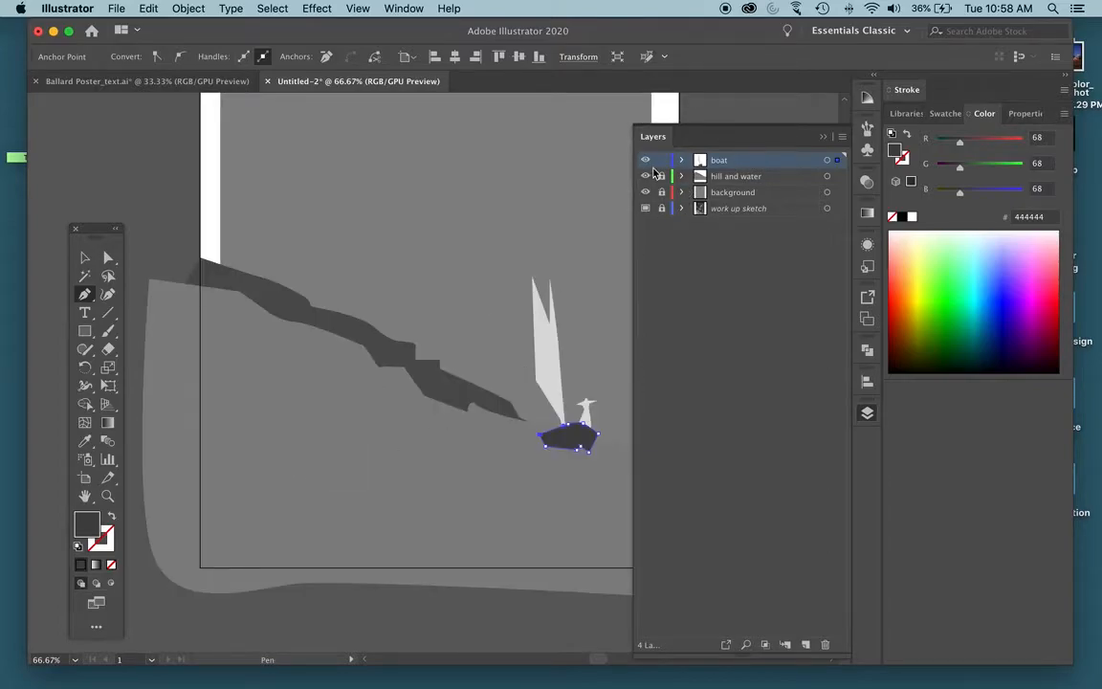
- Lock the "boat" layer, unlock "hill and water", and recolor the water shape with light gray B2B2B2
left_click(661, 160)
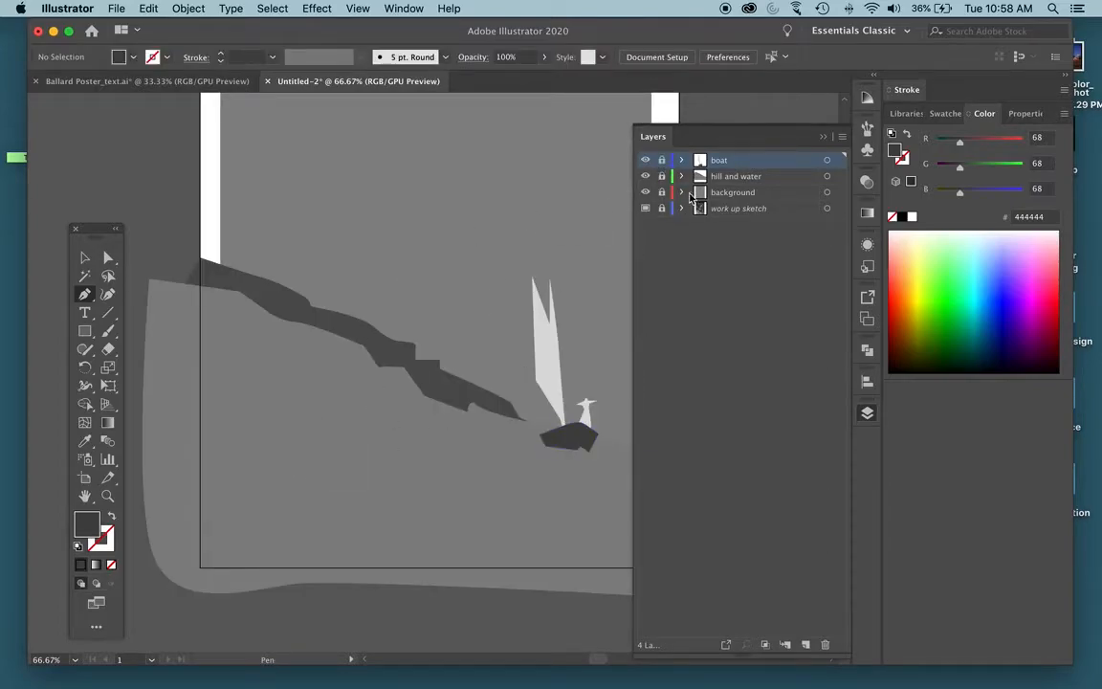
left_click(661, 177)
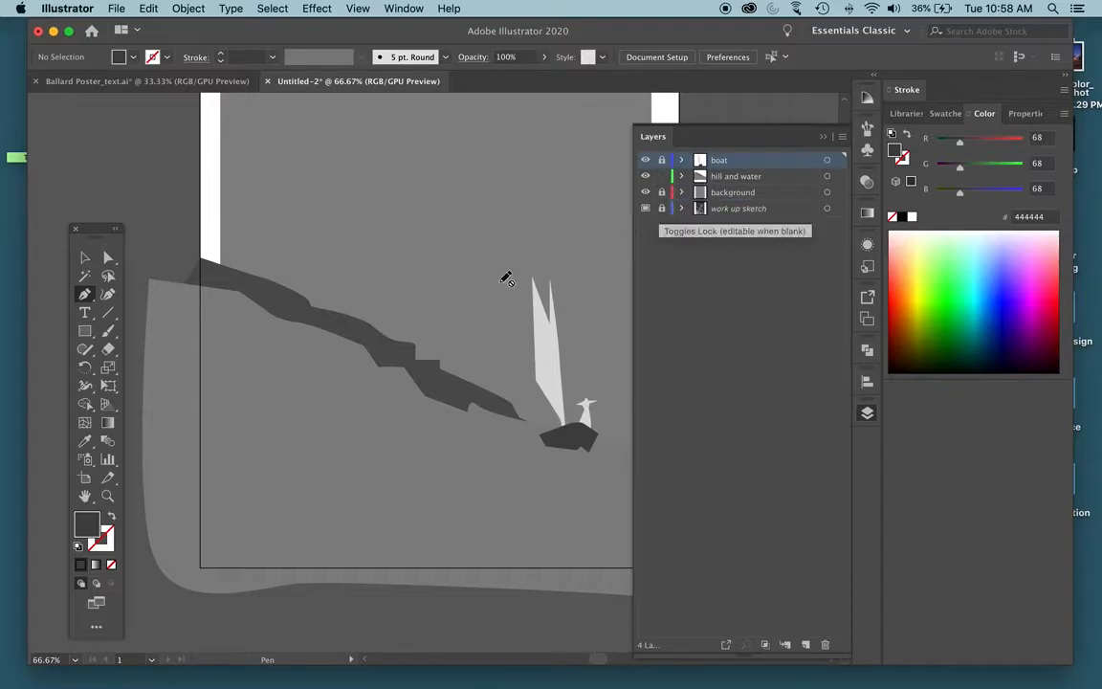
key("v")
left_click(284, 416)
left_click(284, 416)
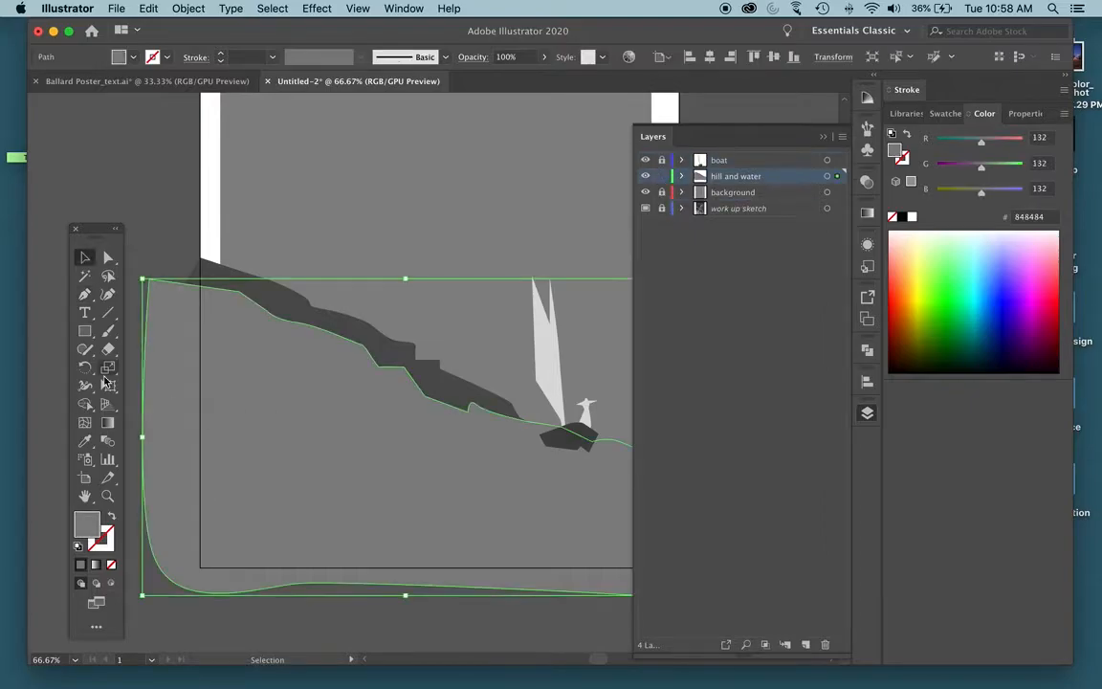
double_click(86, 527)
left_click_drag(545, 243, 544, 240)
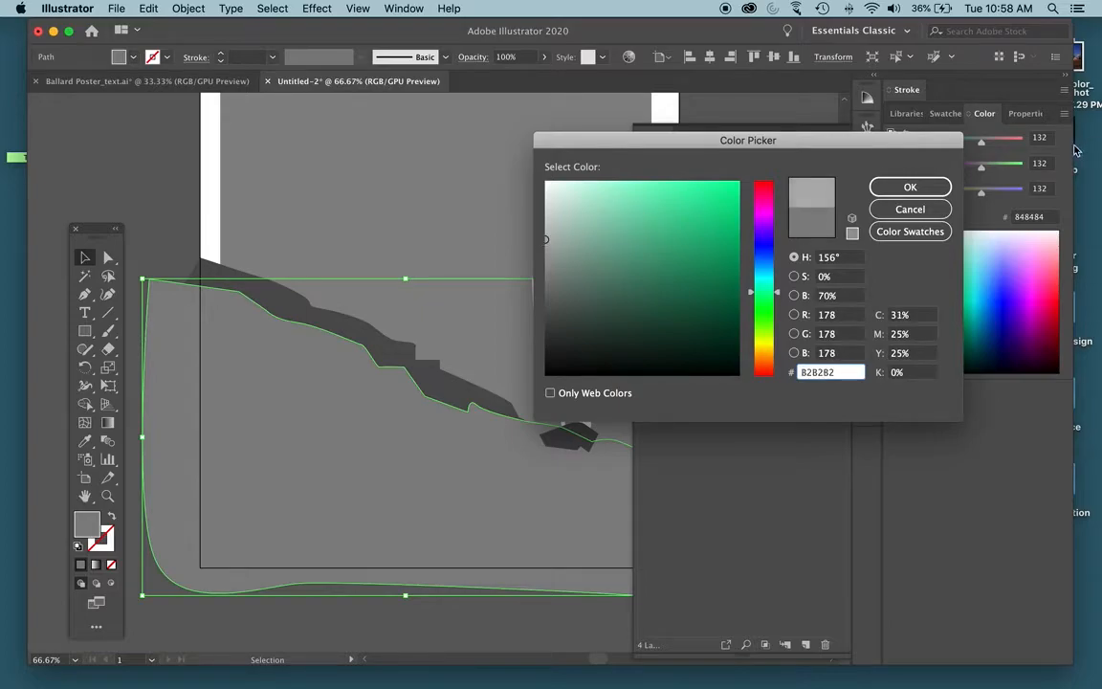
left_click(910, 186)
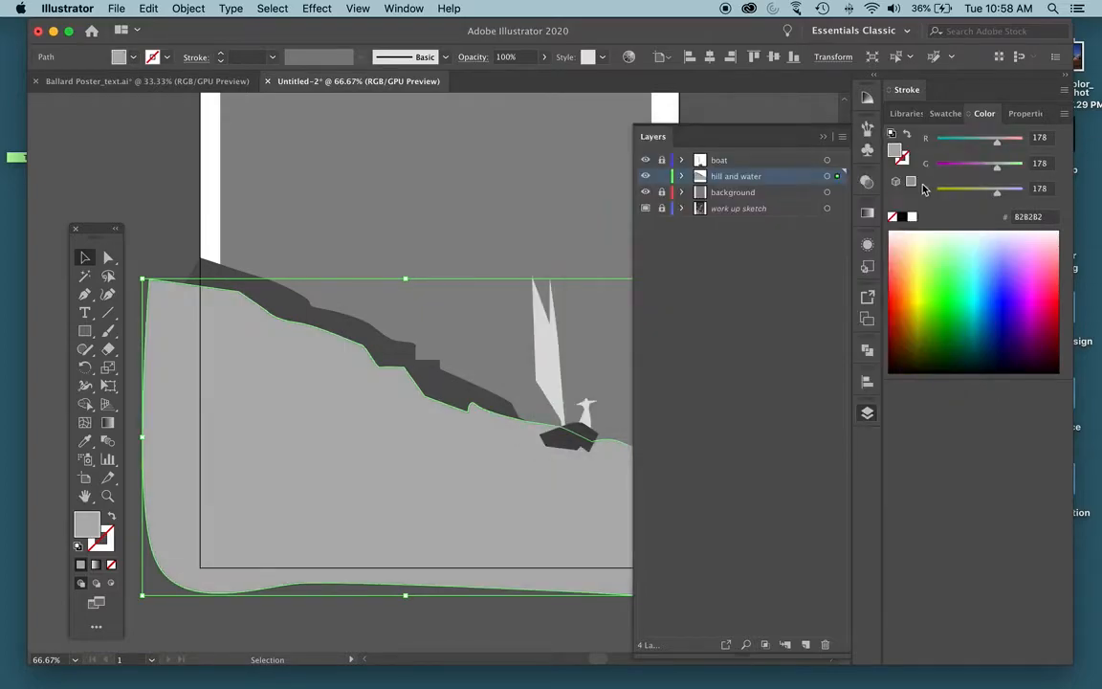
left_click(139, 193)
- Lock the "hill and water" layer, unlock "background", and fill its rectangle with dark gray 666666
scroll(311, 230, "up", 3)
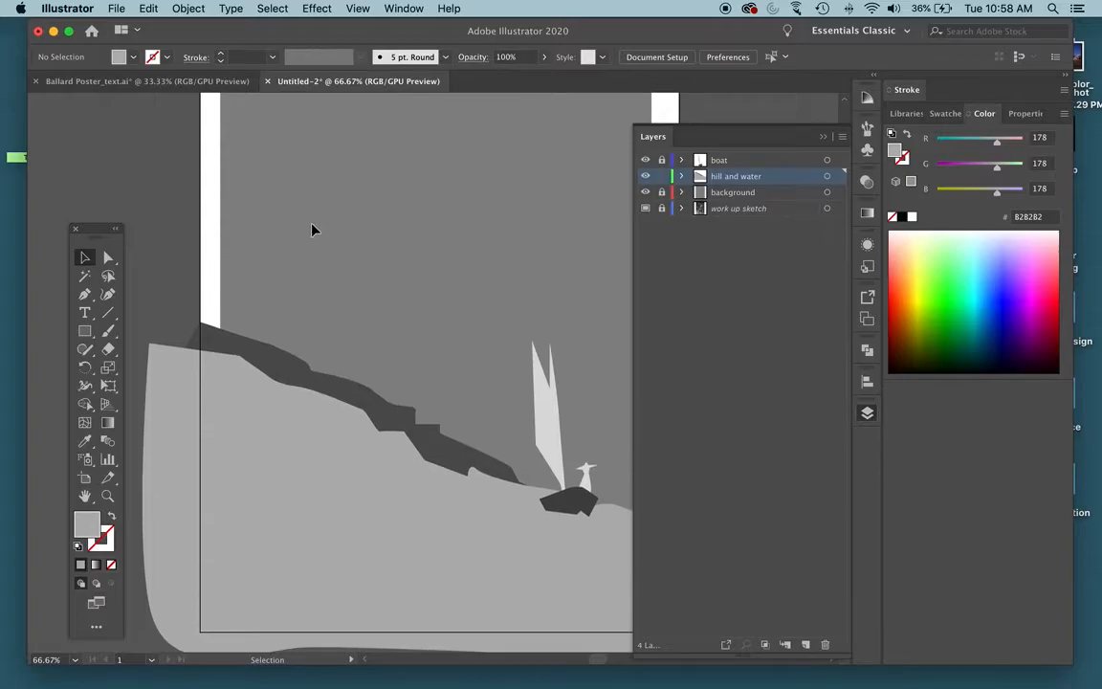
scroll(311, 229, "right", 5)
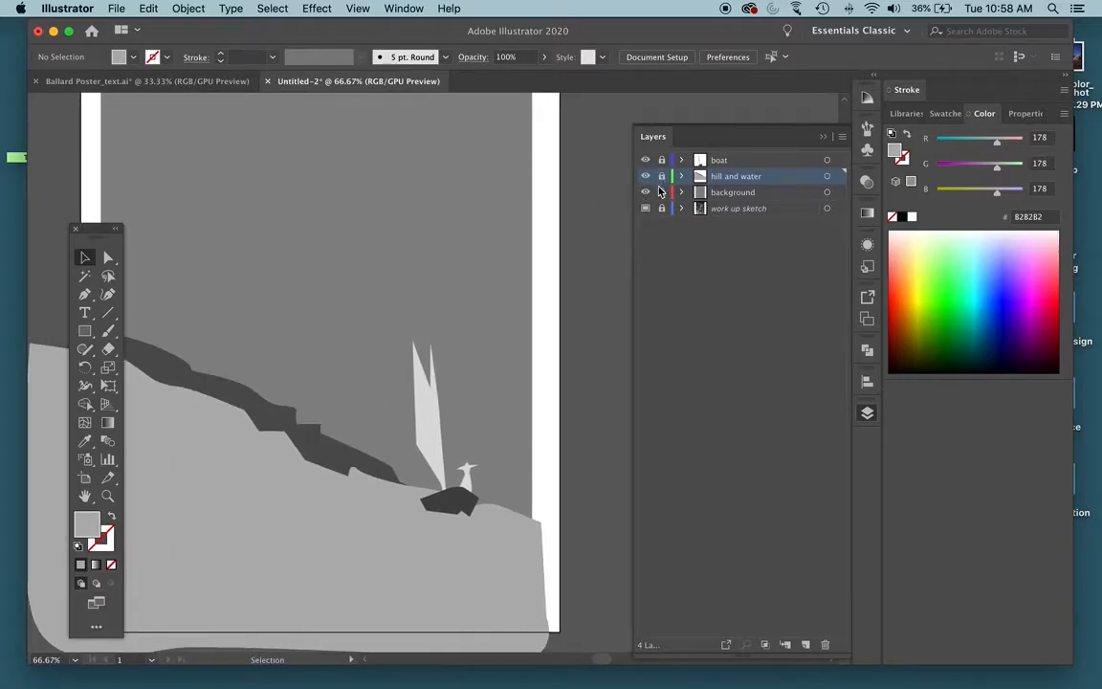
left_click(711, 196)
left_click(419, 205)
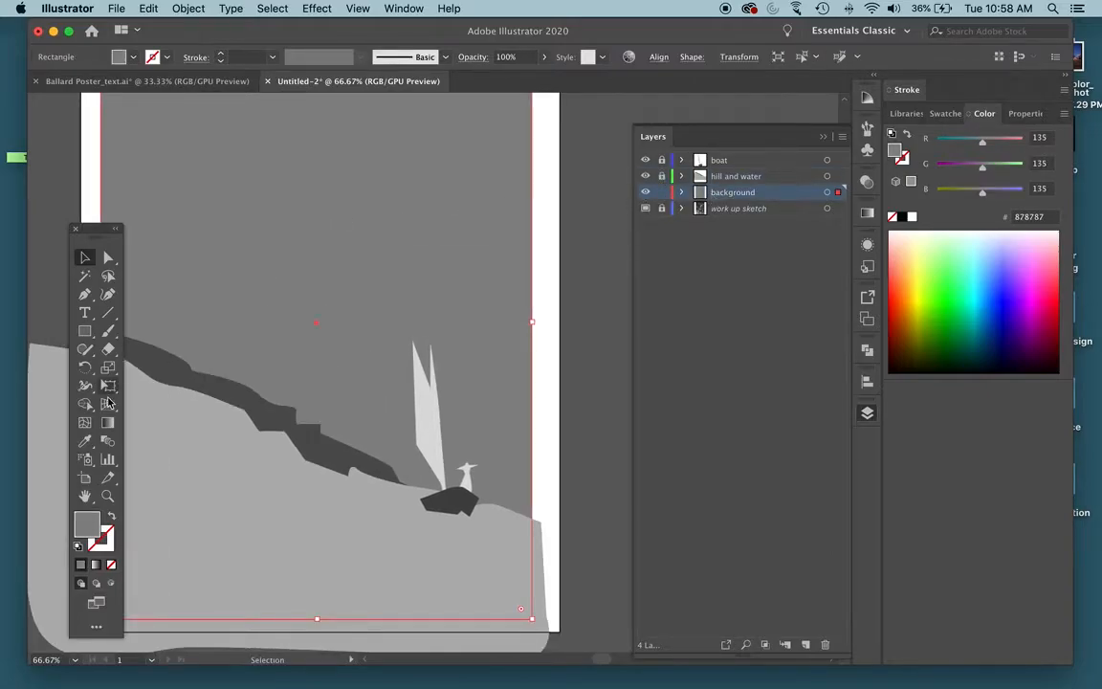
double_click(82, 536)
left_click_drag(560, 264, 545, 295)
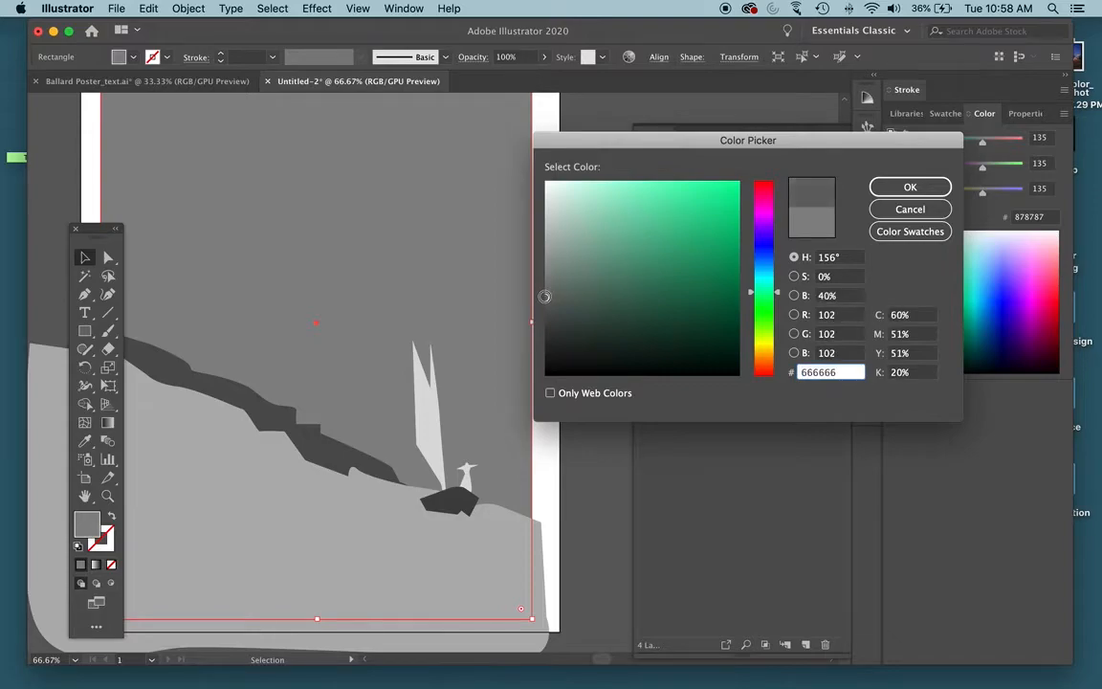
left_click(910, 187)
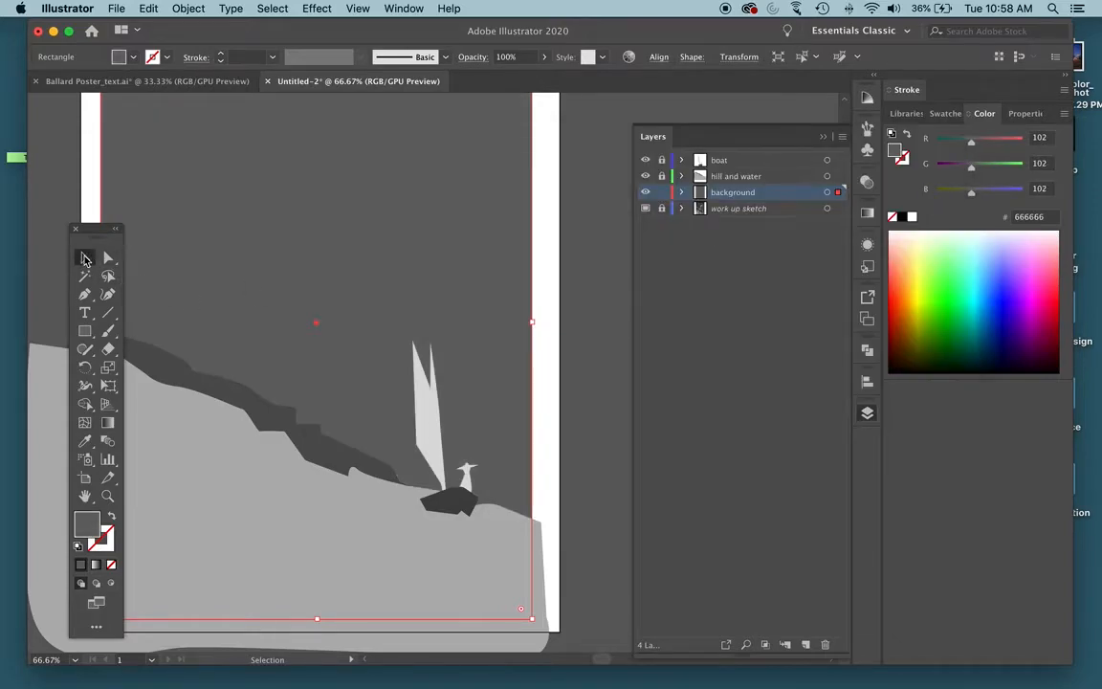
left_click(52, 210)
scroll(182, 290, "left", 5)
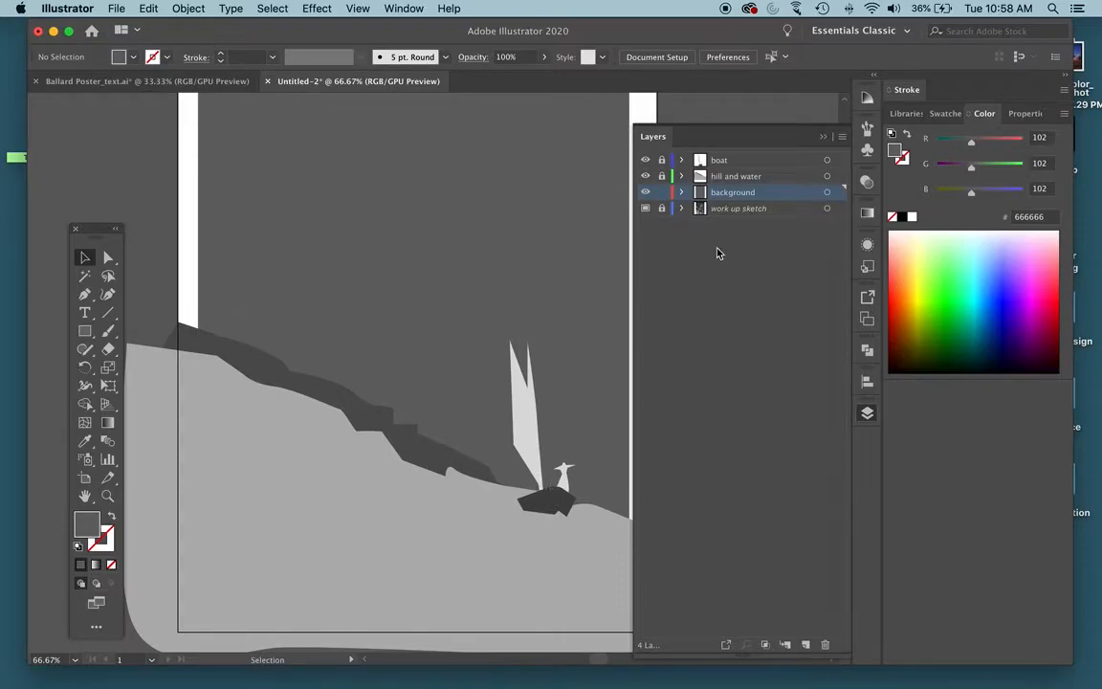
- Lock the "background" layer and add a new layer named "fish" above the "boat" layer
left_click(737, 162)
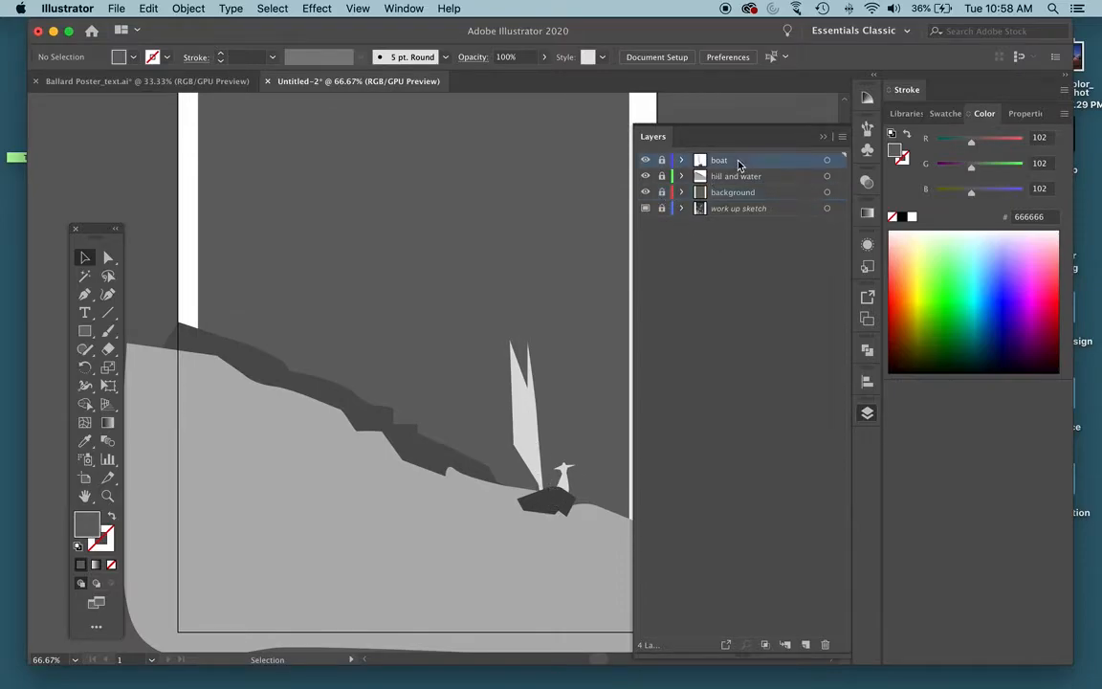
left_click(805, 644)
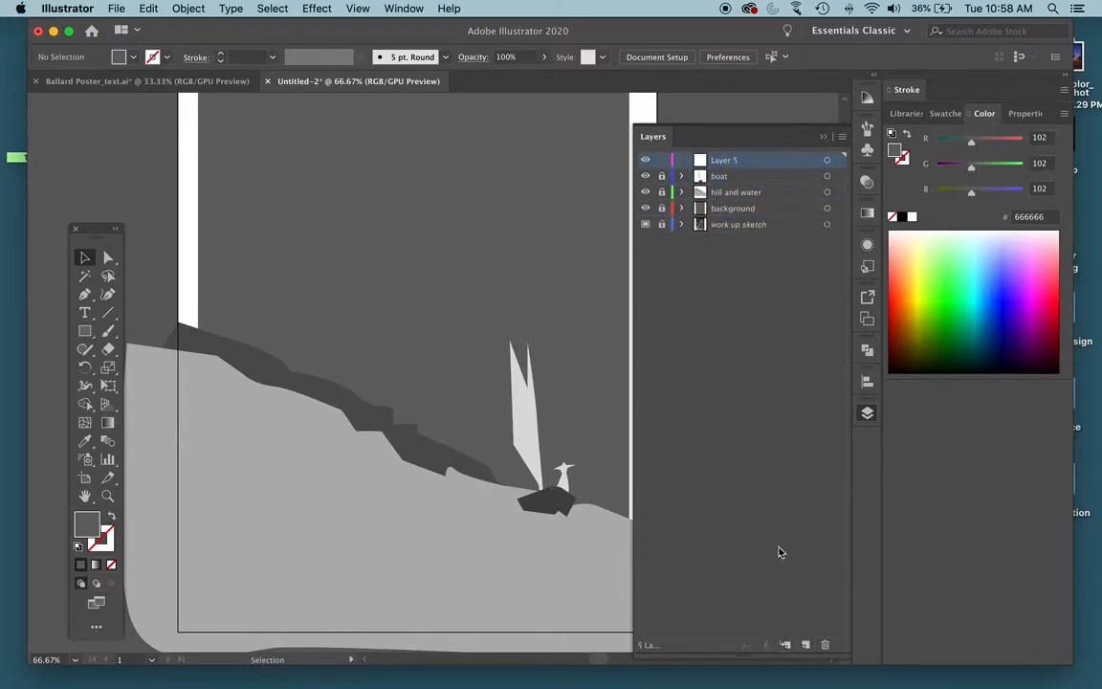
double_click(724, 161)
type("fish")
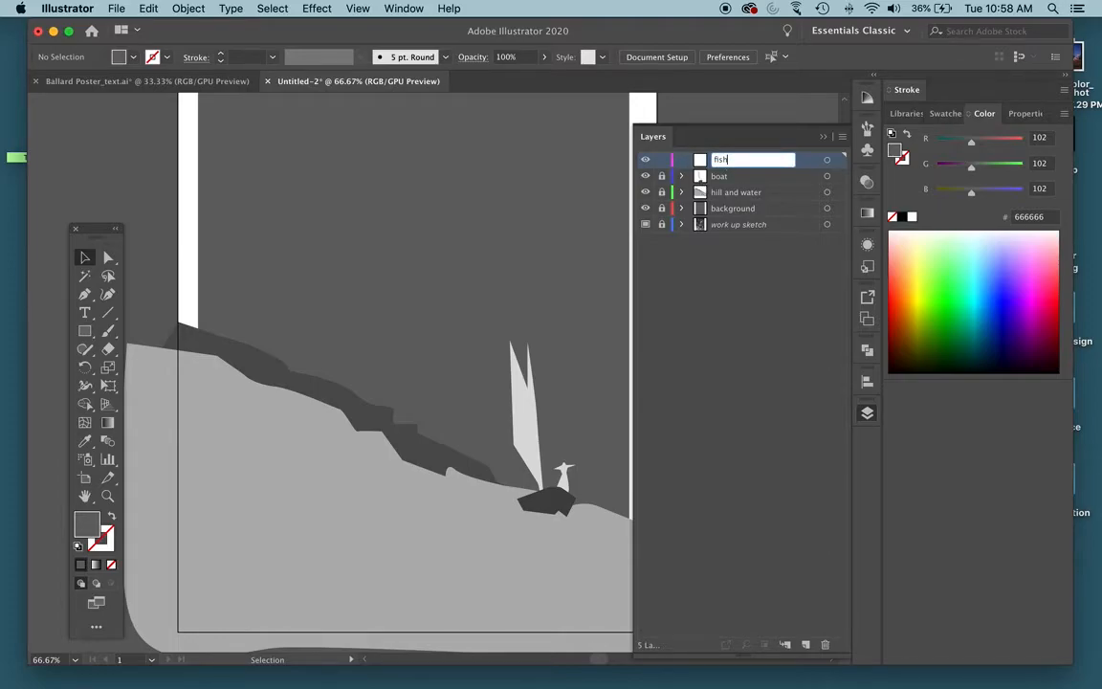
key("Return")
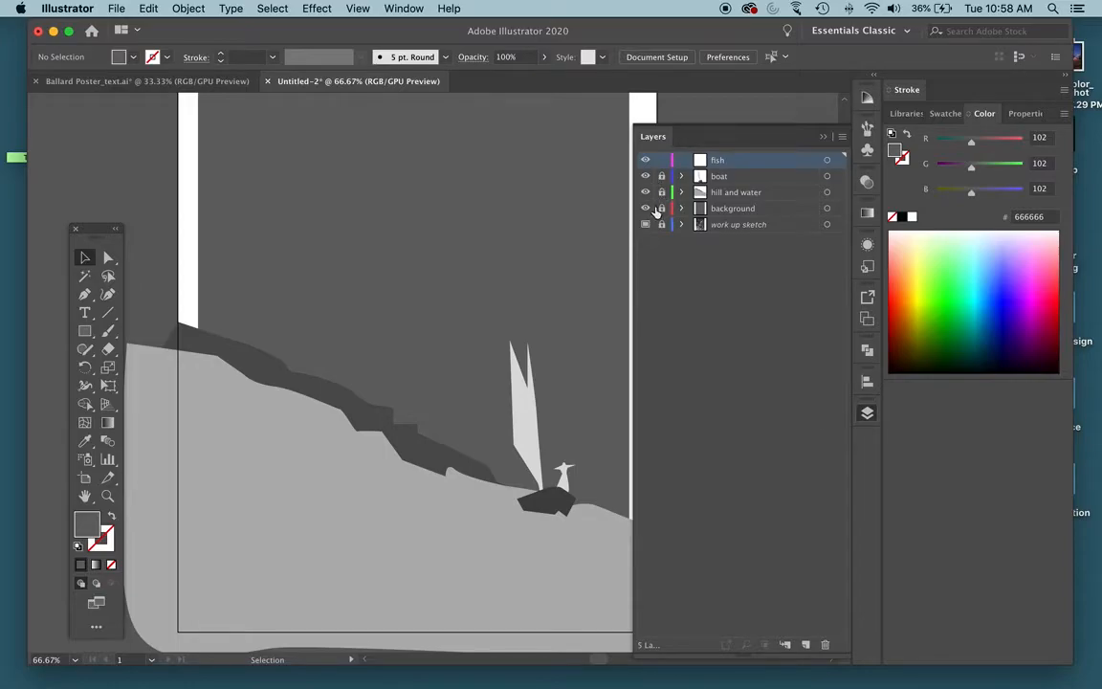
- In Outline view, start a Pen path on the "fish" layer from the bill tip over the head and along the sail fin's top edge
key("super+y")
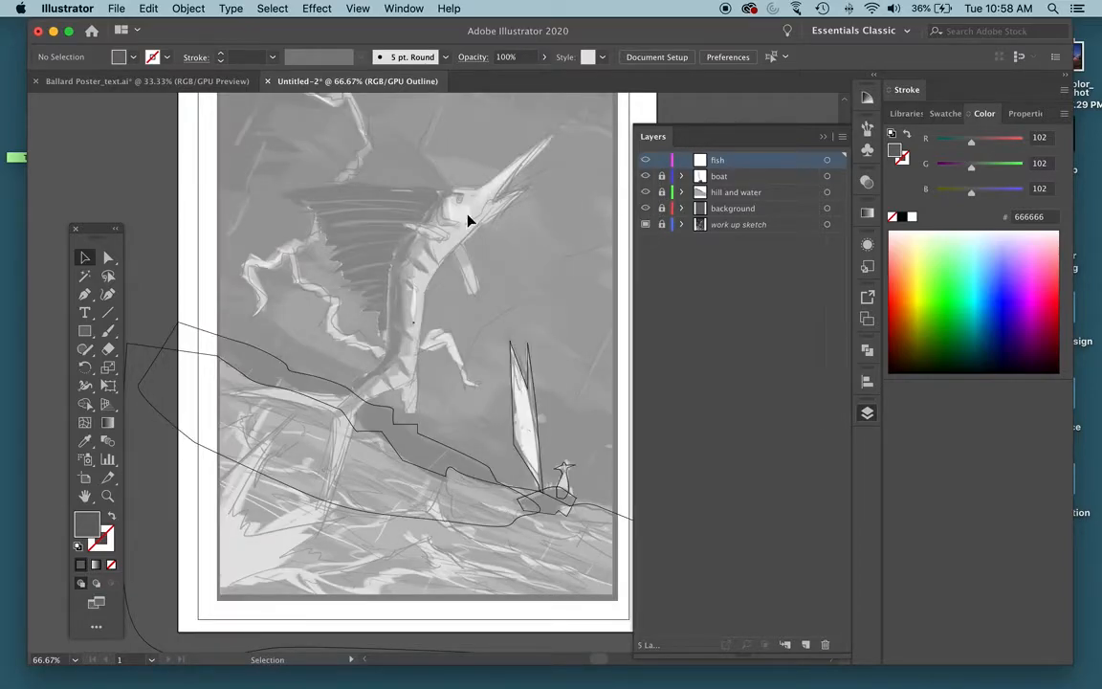
key("p")
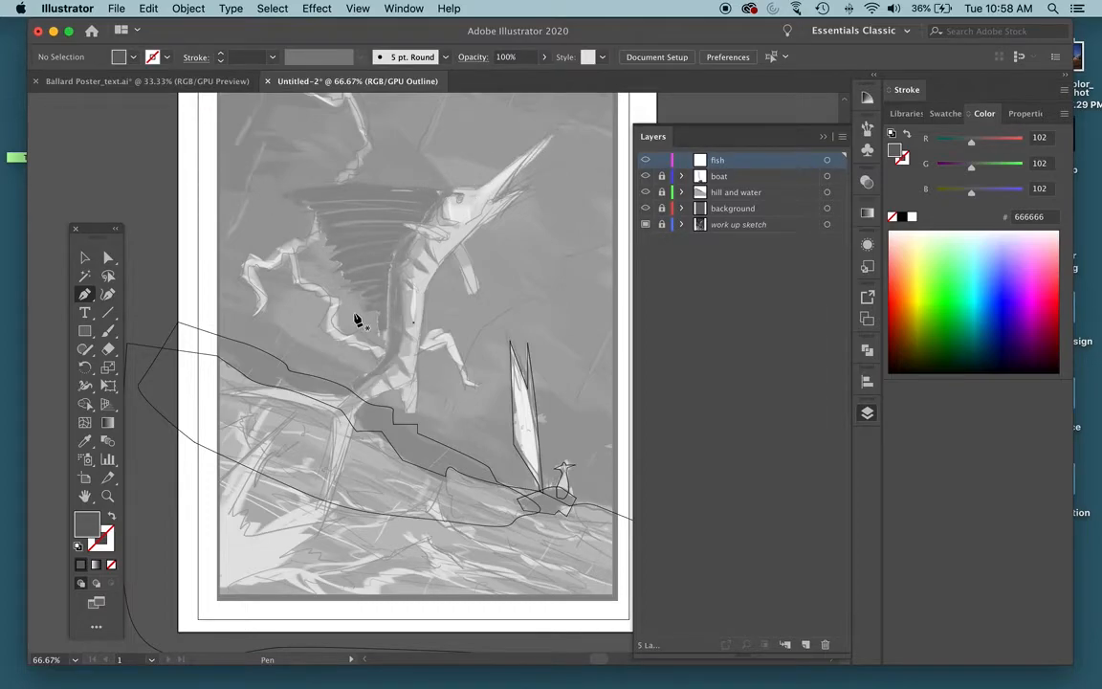
left_click(547, 139)
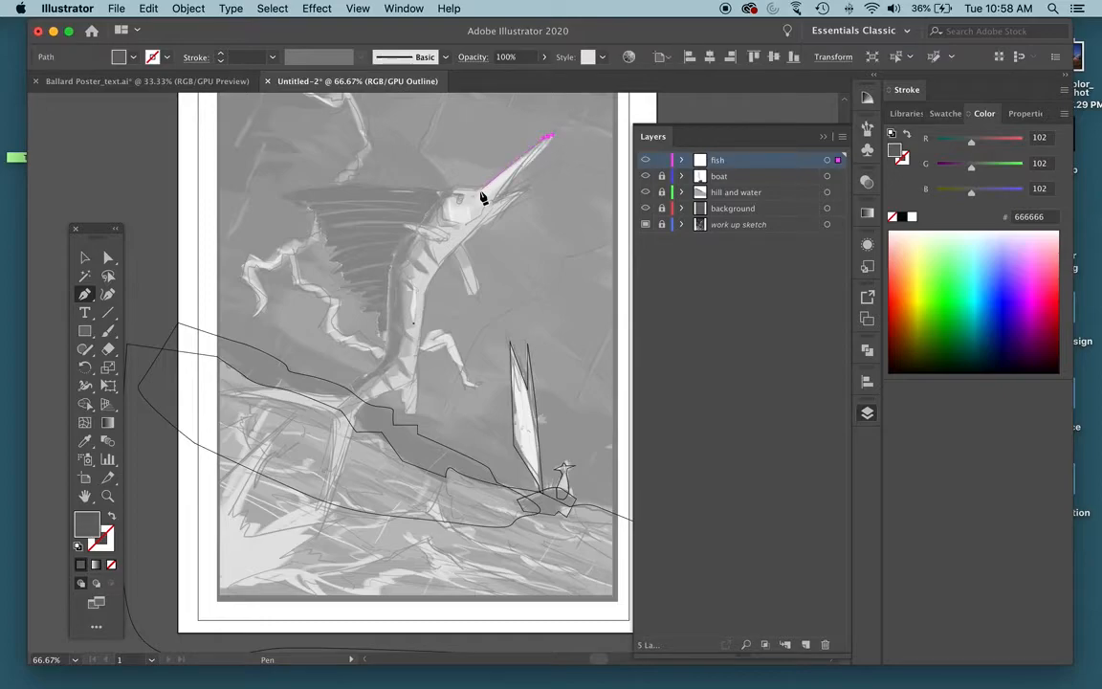
left_click(480, 191)
left_click(445, 192)
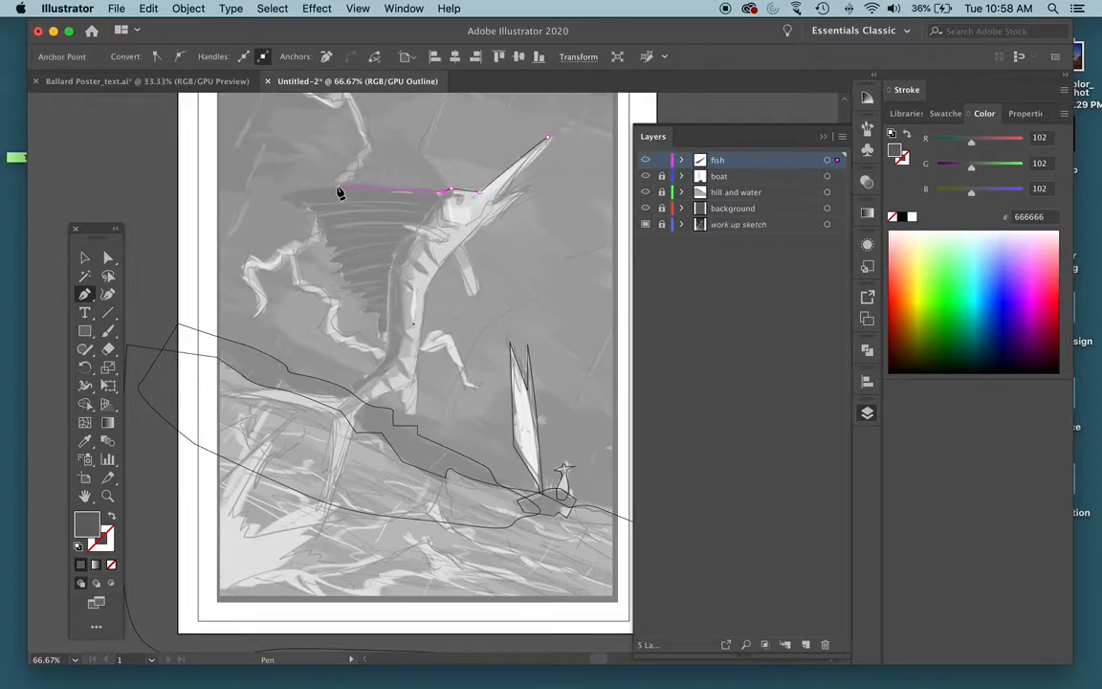
left_click_drag(321, 187, 289, 201)
- Continue the fish path with zigzag points down the upper part of the sail fin's ragged rear edge
left_click(312, 201)
left_click(303, 206)
left_click(317, 208)
key("super+equal")
key("super+equal")
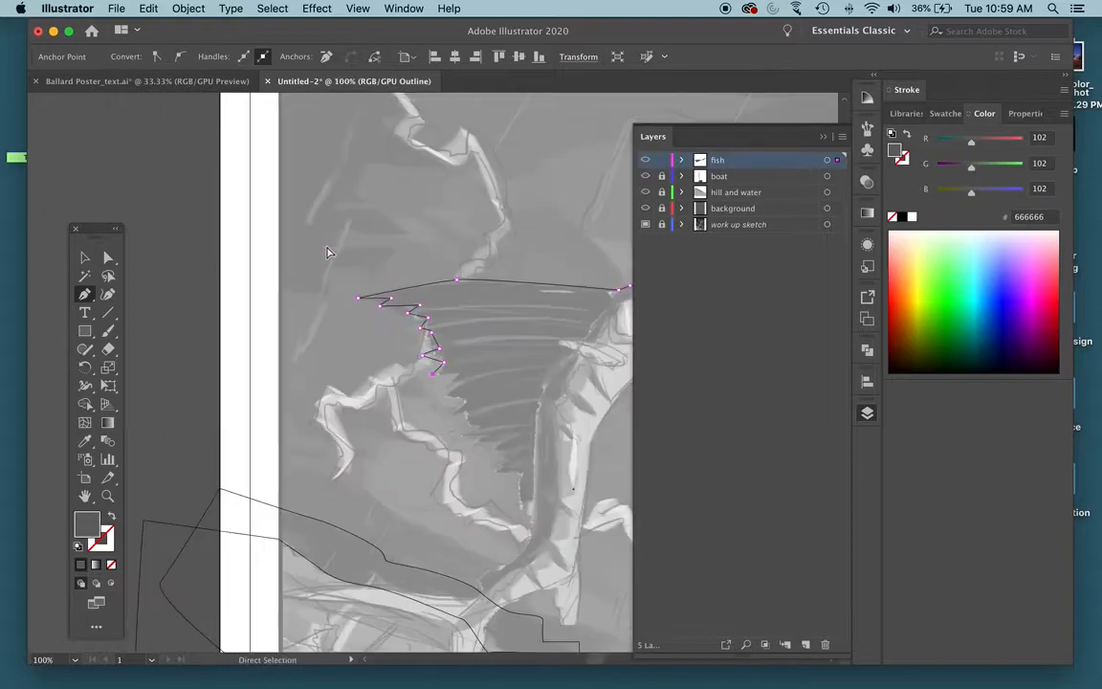
left_click(471, 371)
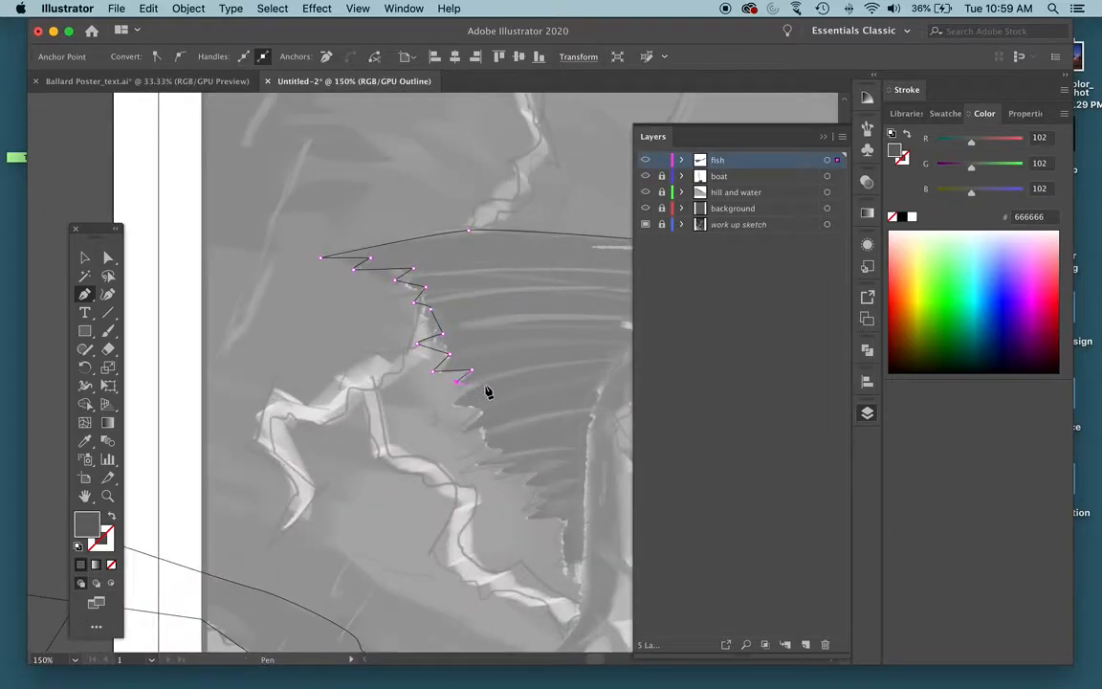
left_click(452, 402)
left_click(480, 409)
left_click(461, 428)
left_click(492, 430)
scroll(491, 438, "right", 5)
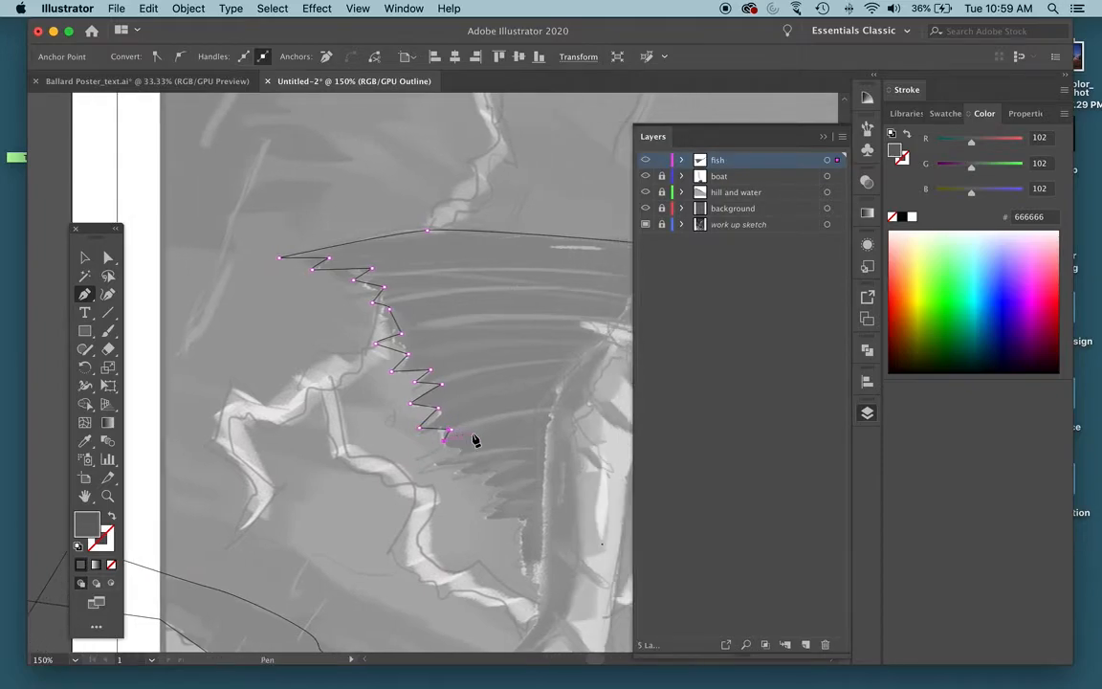
- Extend the zigzag fish path down the lower part of the sail fin's ragged edge to its bottom end
scroll(344, 452, "right", 3)
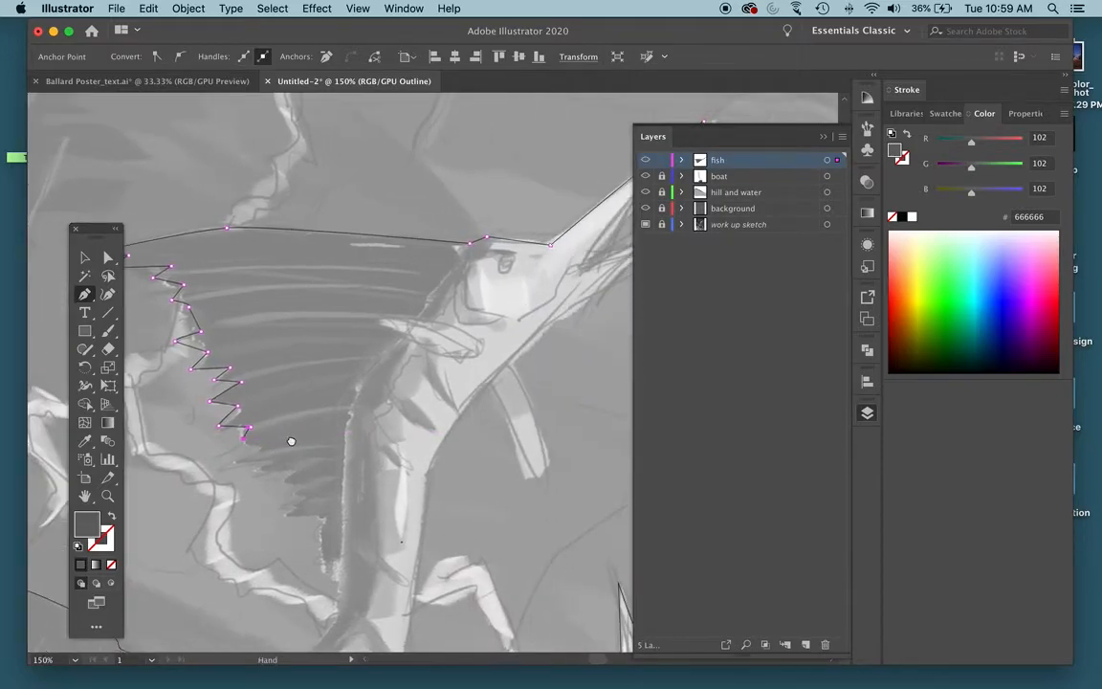
left_click_drag(290, 443, 359, 294)
left_click(297, 315)
left_click(347, 311)
left_click(322, 323)
left_click(365, 324)
left_click(348, 337)
left_click(365, 337)
left_click(357, 347)
left_click(376, 349)
left_click(358, 359)
left_click(370, 359)
left_click(351, 367)
left_click(391, 369)
left_click_drag(386, 377, 395, 377)
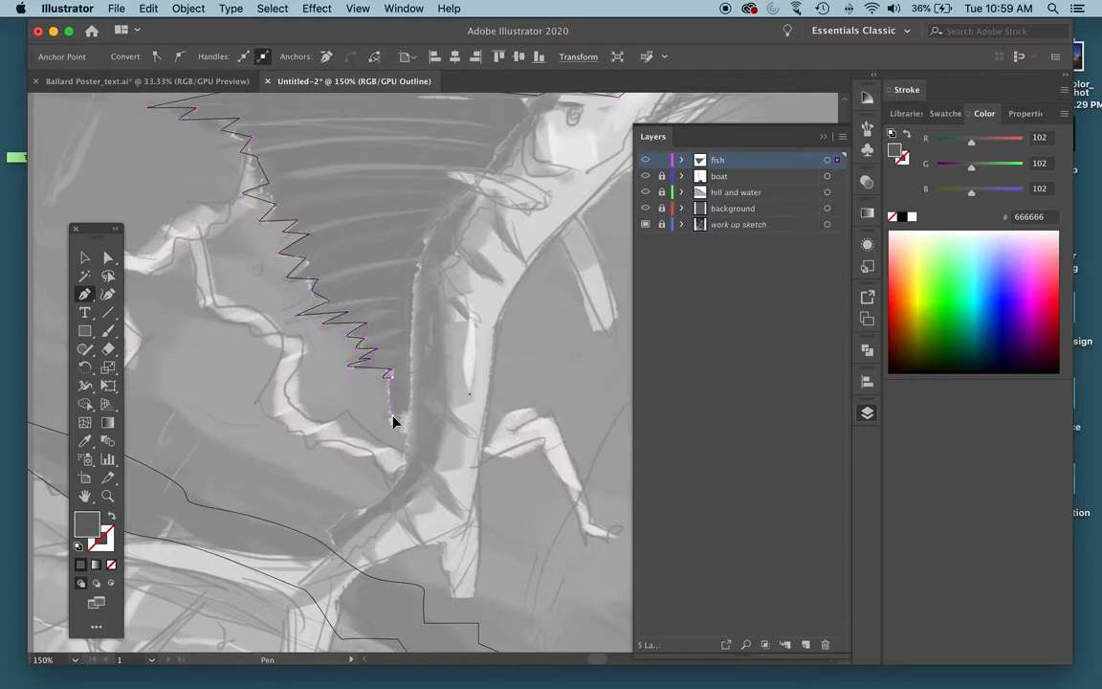
- Trace the fish's back from the end of the sail fin down to the small fin near the tail base
left_click_drag(408, 428, 412, 465)
scroll(399, 469, "down", 5)
left_click(387, 353)
left_click(364, 361)
left_click_drag(333, 380, 352, 406)
- Trace the forked tail fin with one long lobe reaching toward the page's left edge and one pointing down into the water
scroll(319, 421, "down", 2)
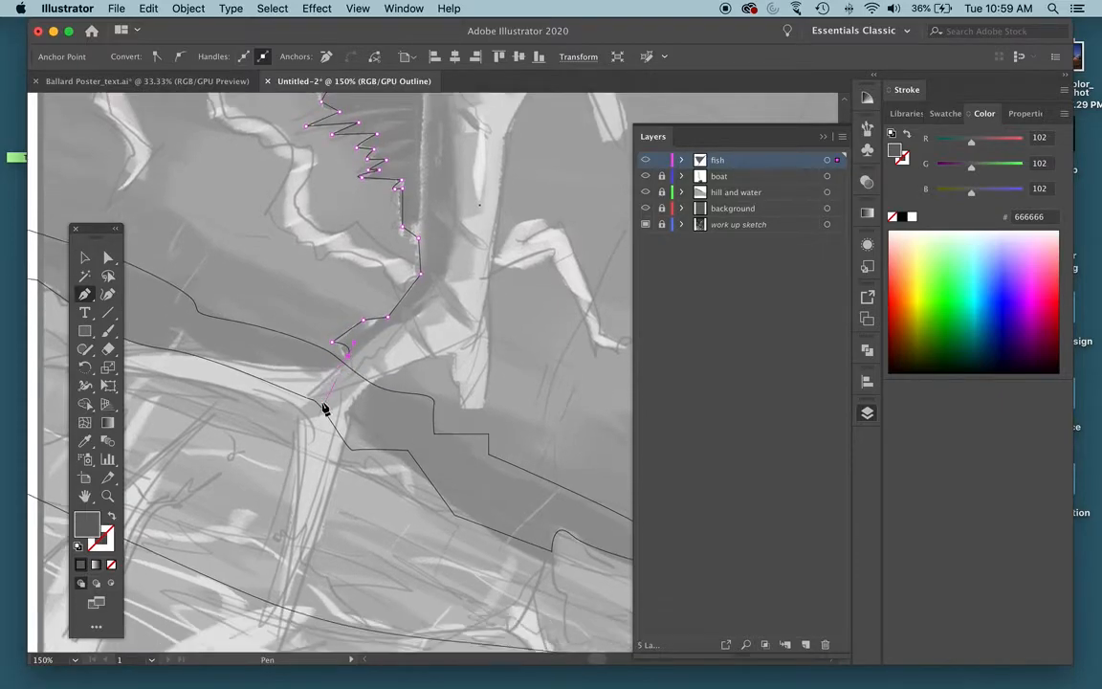
scroll(329, 364, "left", 5)
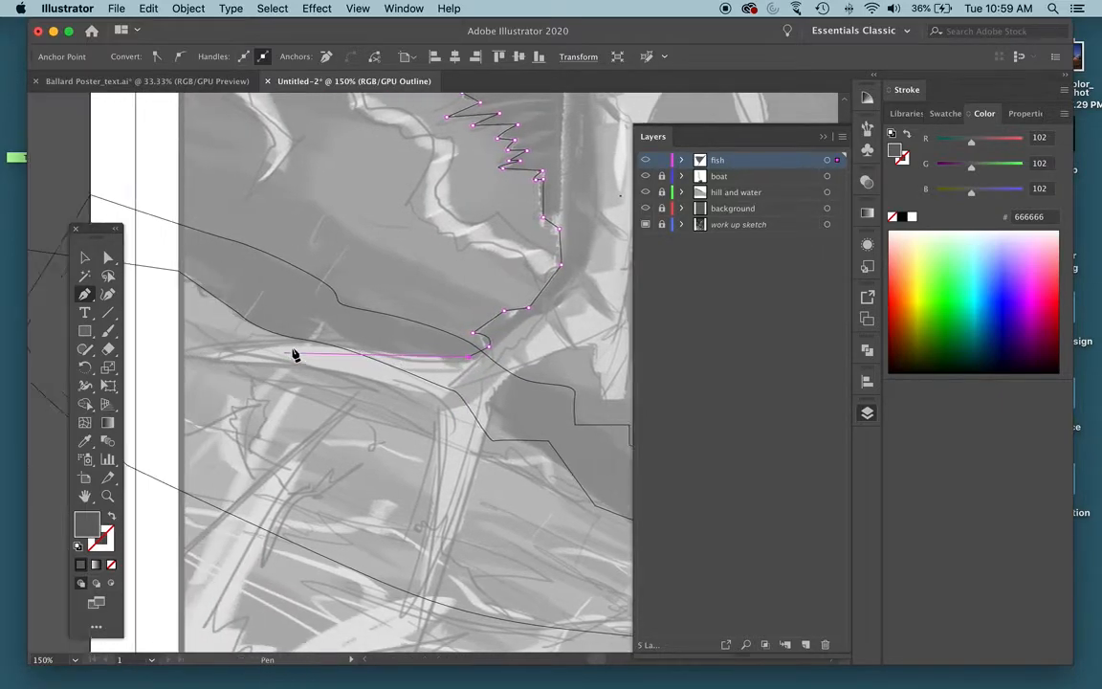
left_click_drag(350, 340, 338, 340)
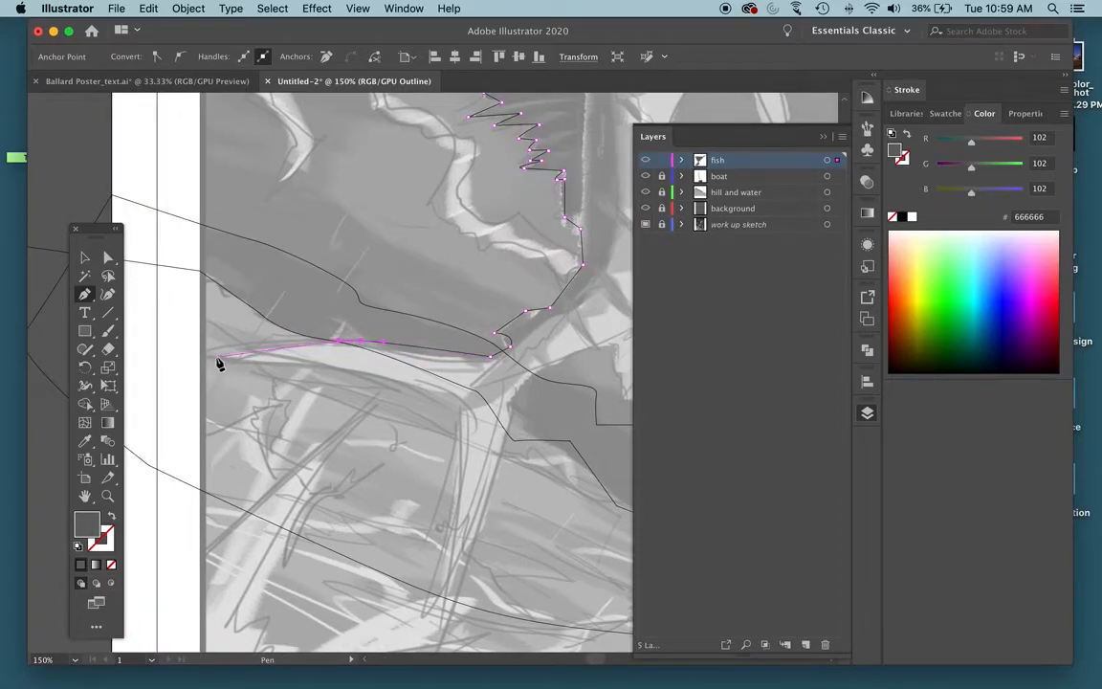
left_click(218, 358)
left_click_drag(383, 375, 467, 439)
scroll(467, 443, "down", 5)
left_click(440, 387)
left_click(526, 158)
- Trace the underside of the fish from the tail base around the lower rear fin and up along the belly
scroll(531, 172, "right", 5)
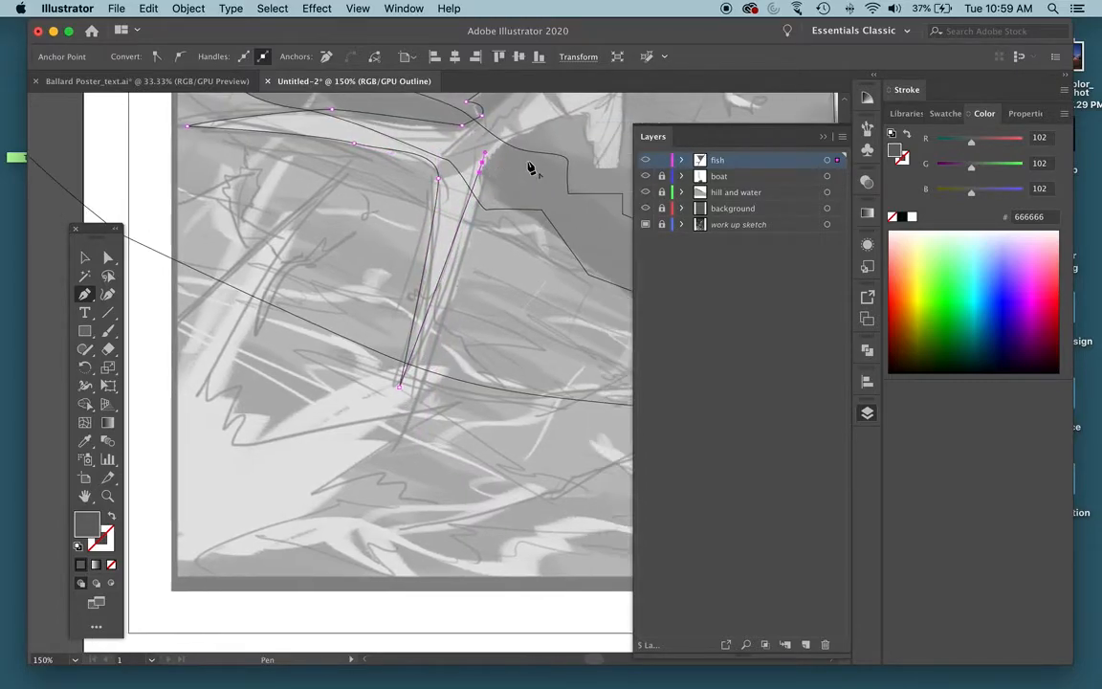
scroll(431, 172, "up", 6)
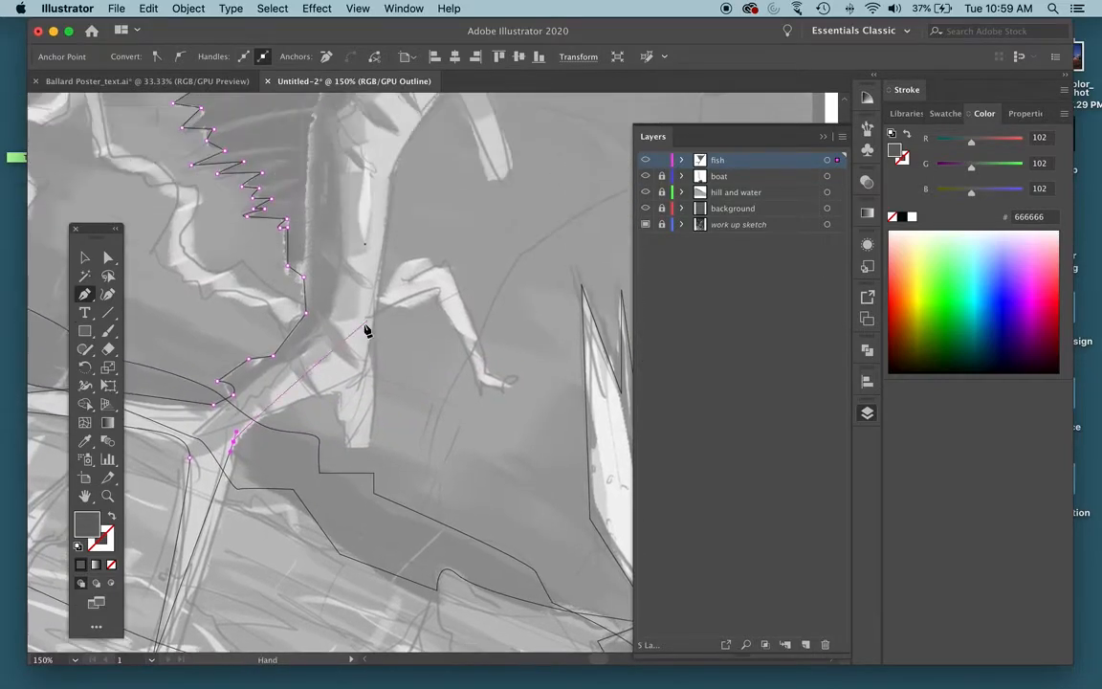
left_click(288, 401)
left_click_drag(335, 392, 340, 424)
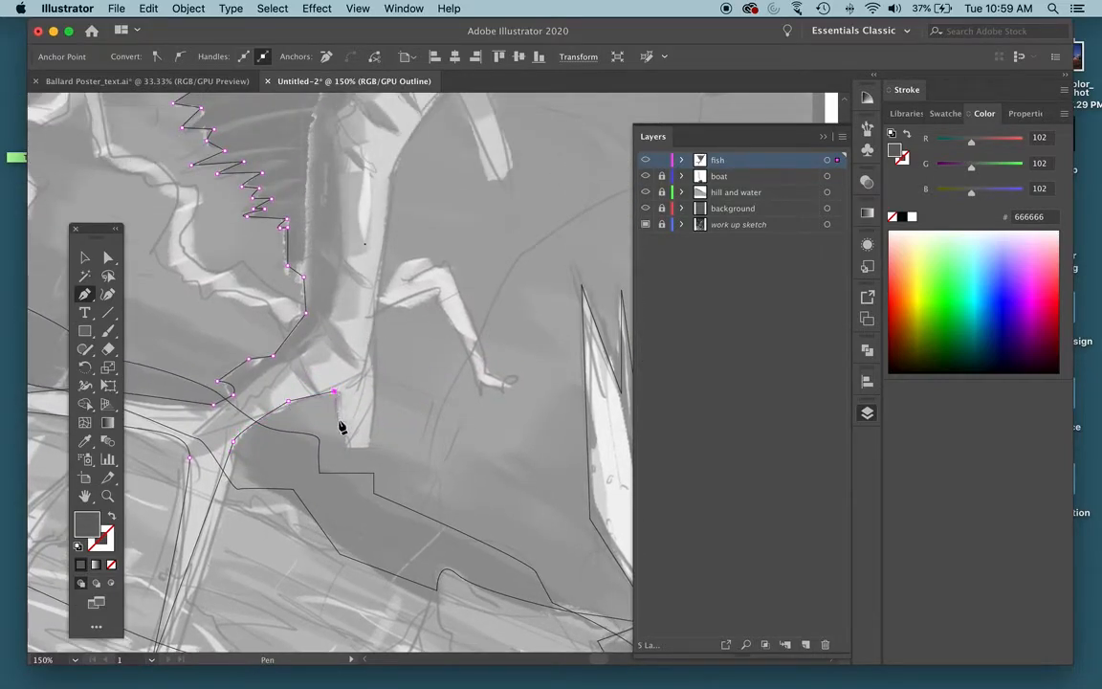
left_click(358, 438)
left_click(372, 339)
scroll(376, 297, "up", 3)
left_click(391, 313)
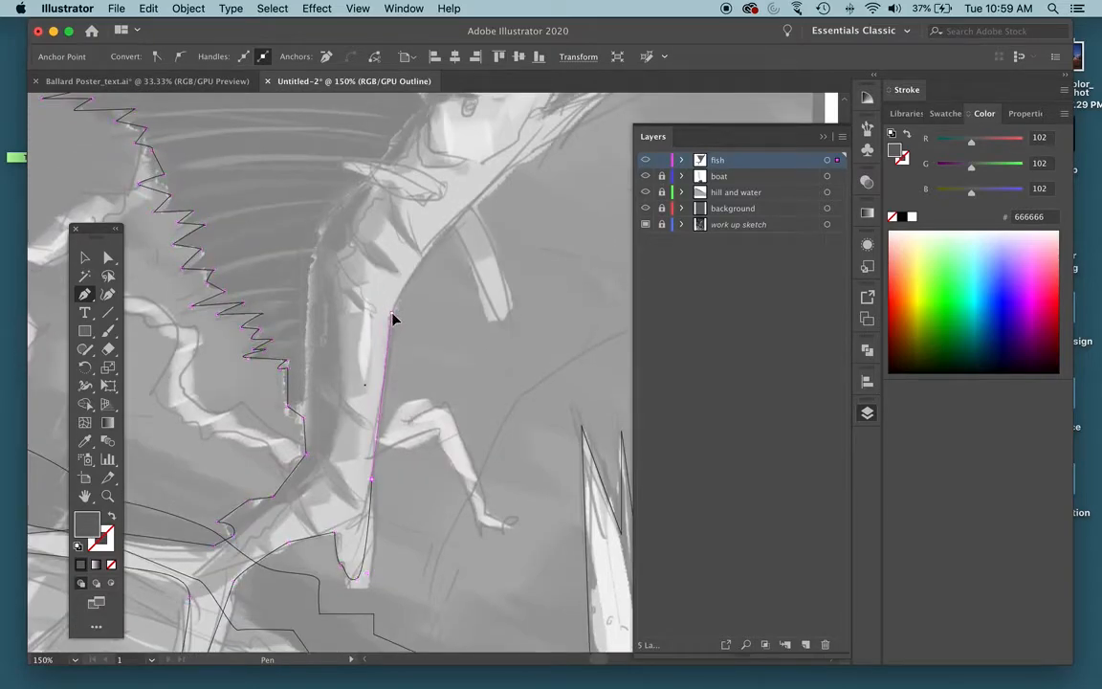
- Continue the fish path up to the throat and trace the narrow, rounded fin hanging below it
left_click(448, 228)
left_click(471, 262)
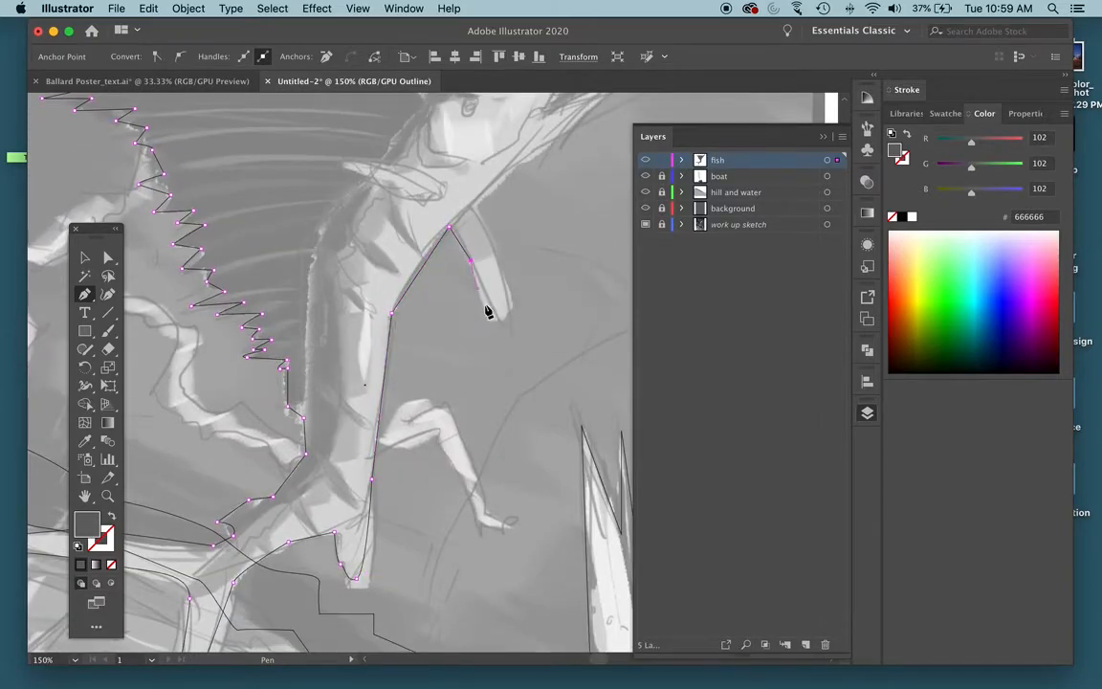
left_click_drag(508, 317, 505, 278)
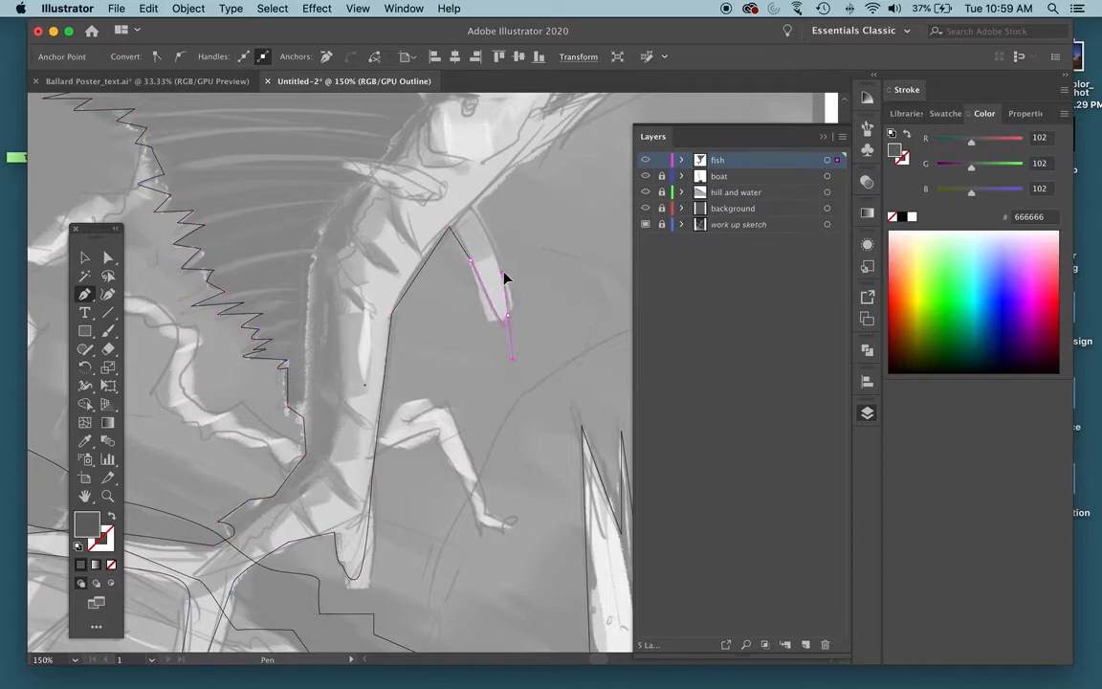
left_click(470, 207)
- Trace the fish's lower jaw and open mouth, close the outline at the bill tip, and switch from Outline to Preview display
scroll(472, 211, "right", 5)
left_click_drag(372, 163, 379, 306)
left_click(375, 310)
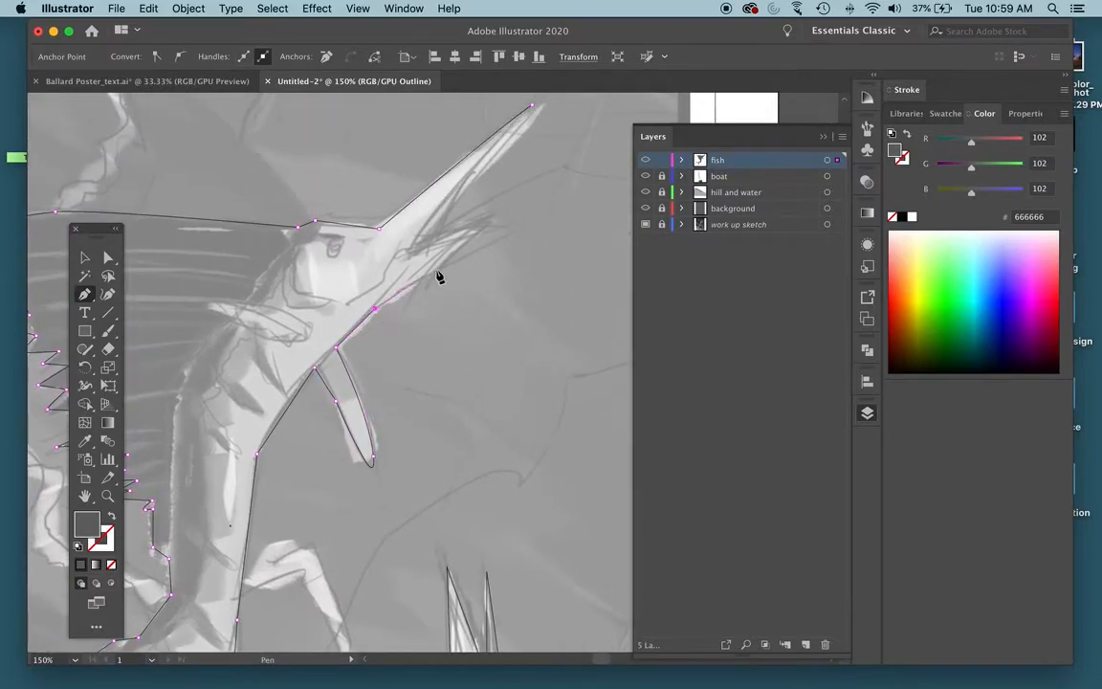
left_click(423, 243)
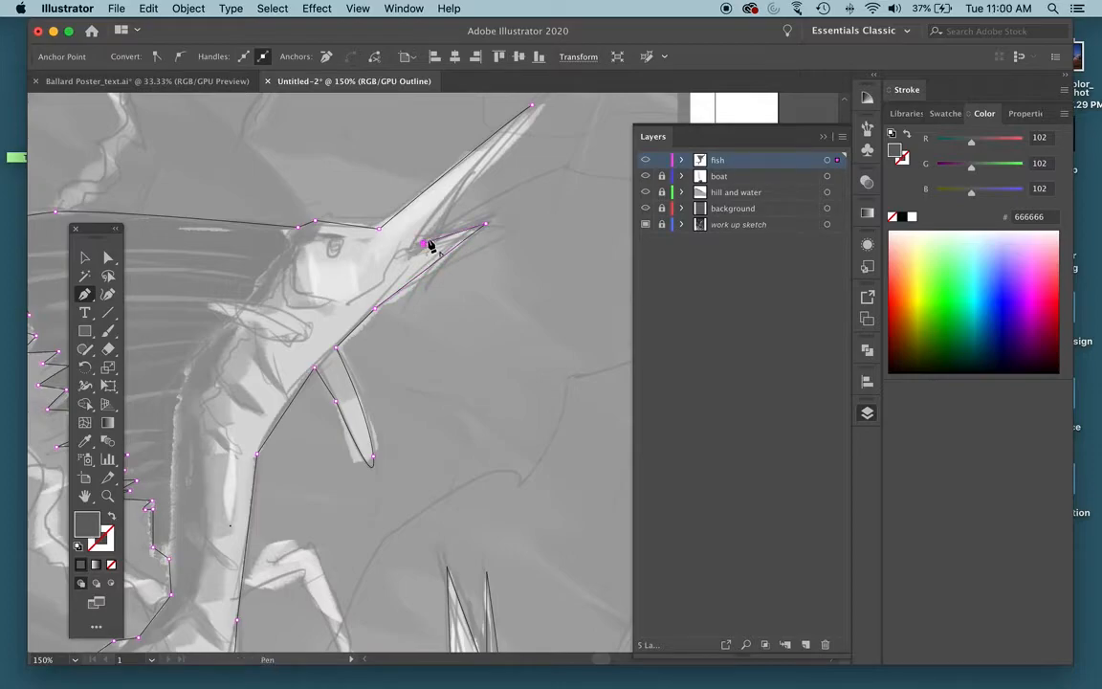
left_click(532, 106)
scroll(550, 158, "up", 1)
key("ctrl+y")
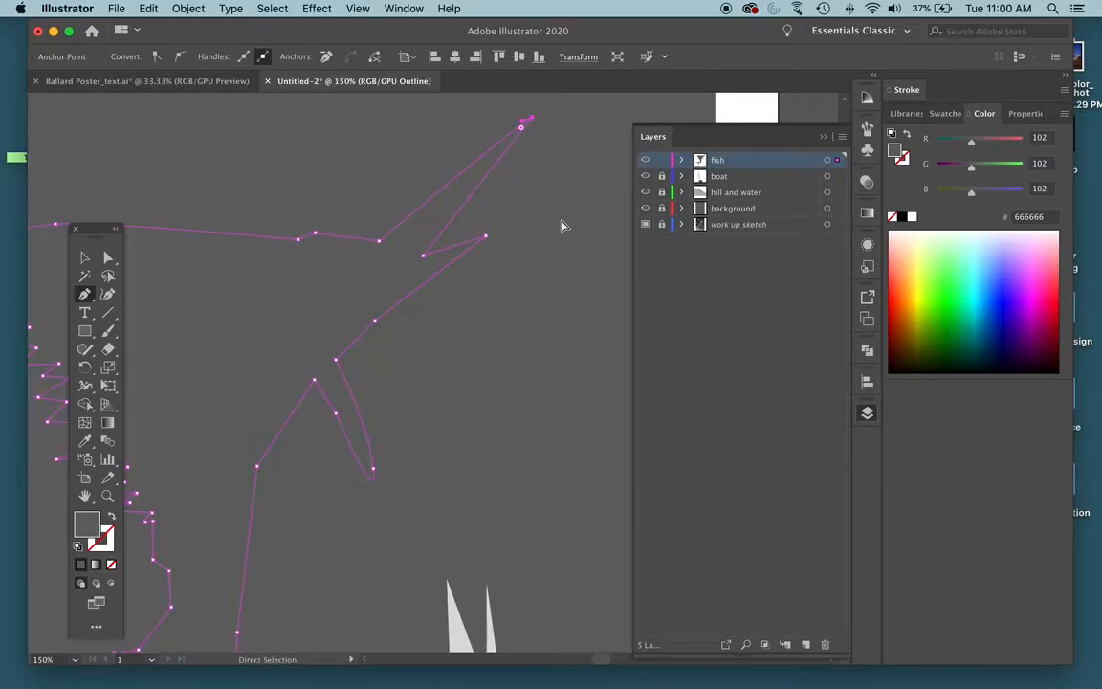
- Fill the completed fish shape with light gray, RGB 219, 219, 219, and deselect it
key("ctrl+minus")
key("ctrl+minus")
key("ctrl+minus")
left_click_drag(422, 402, 511, 299)
key("super+plus")
left_click_drag(319, 510, 402, 348)
double_click(86, 525)
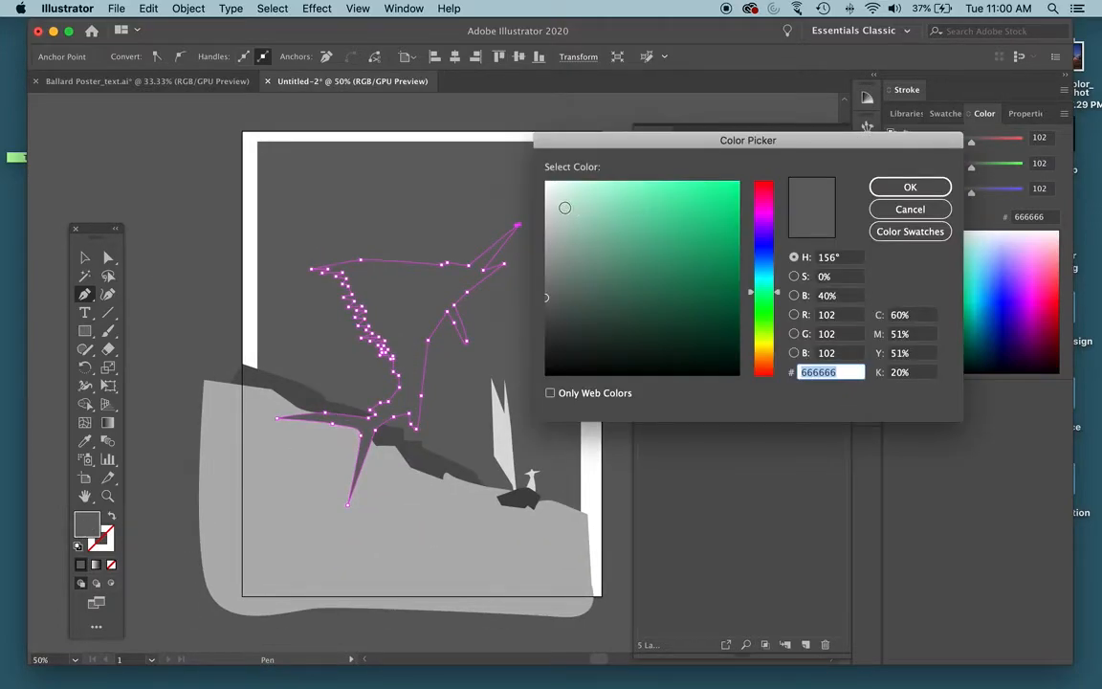
left_click(548, 206)
left_click(904, 186)
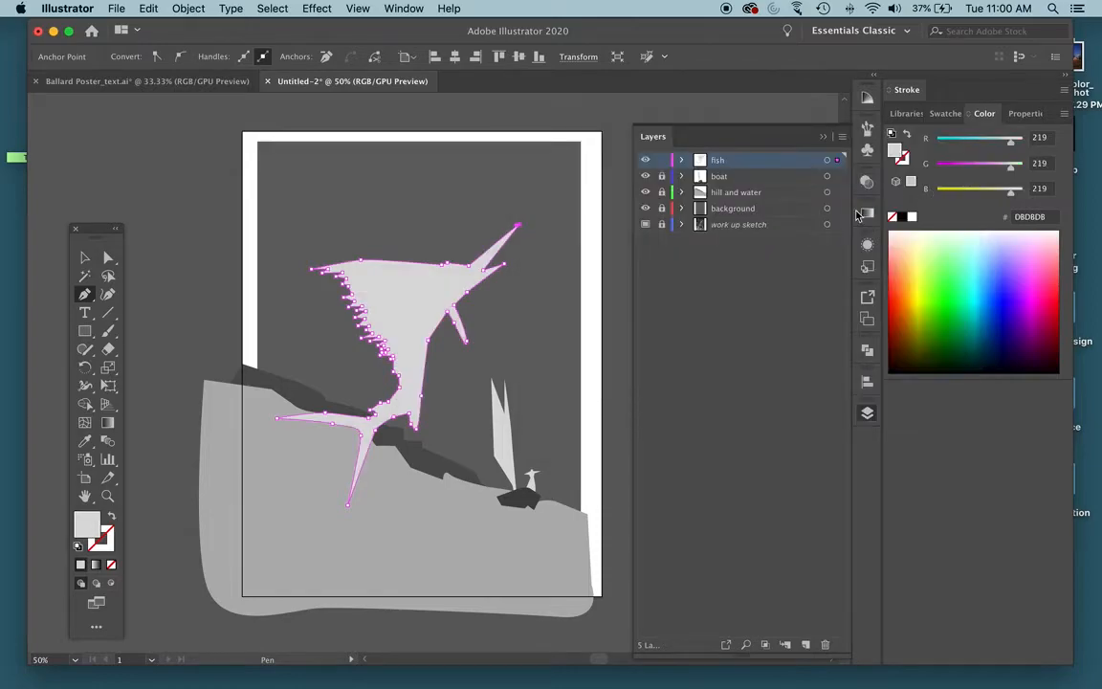
left_click(84, 257)
left_click(118, 209)
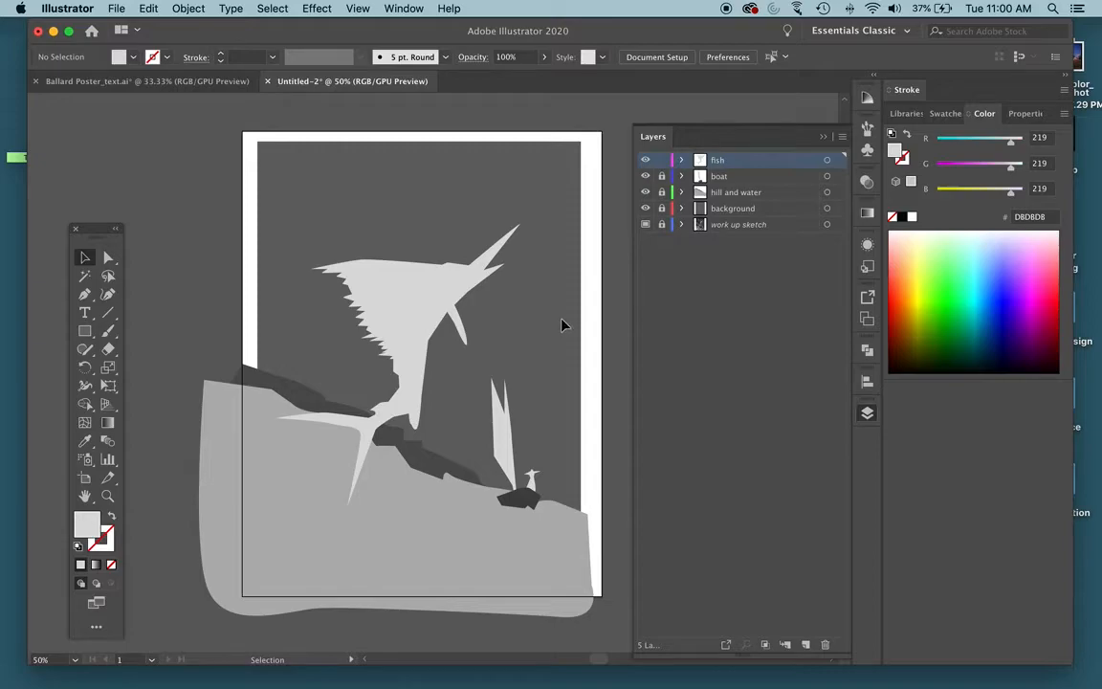
- Compare the filled shapes with the underlying sketch by alternating between Outline and Preview display
key("super+y")
key("super+y")
key("super+y")
key("super+y")
key("super+y")
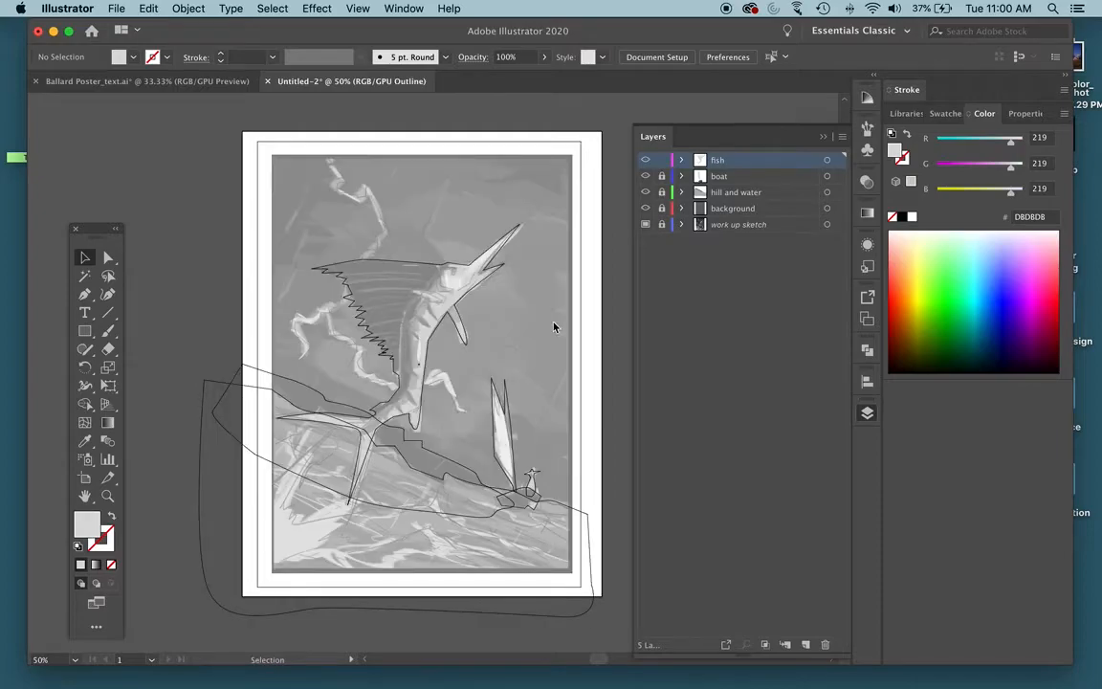
key("super+y")
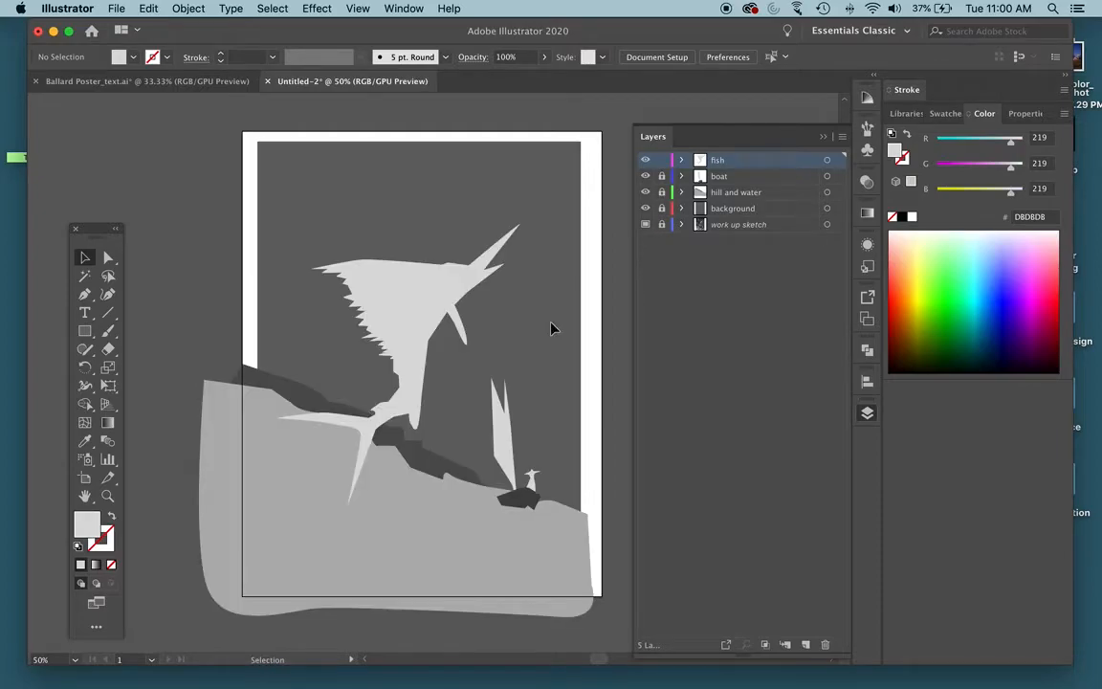
- Unlock the hill and water layer and darken the water shape to 54.9% brightness using HSB color values
left_click(719, 196)
left_click(450, 526)
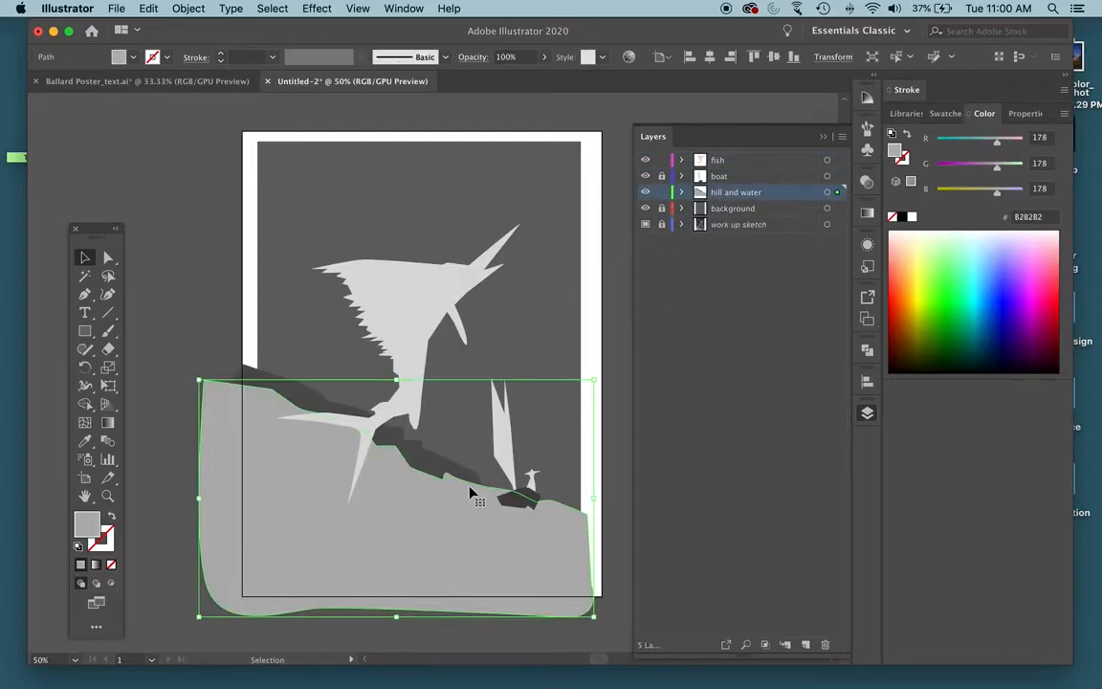
left_click(1064, 113)
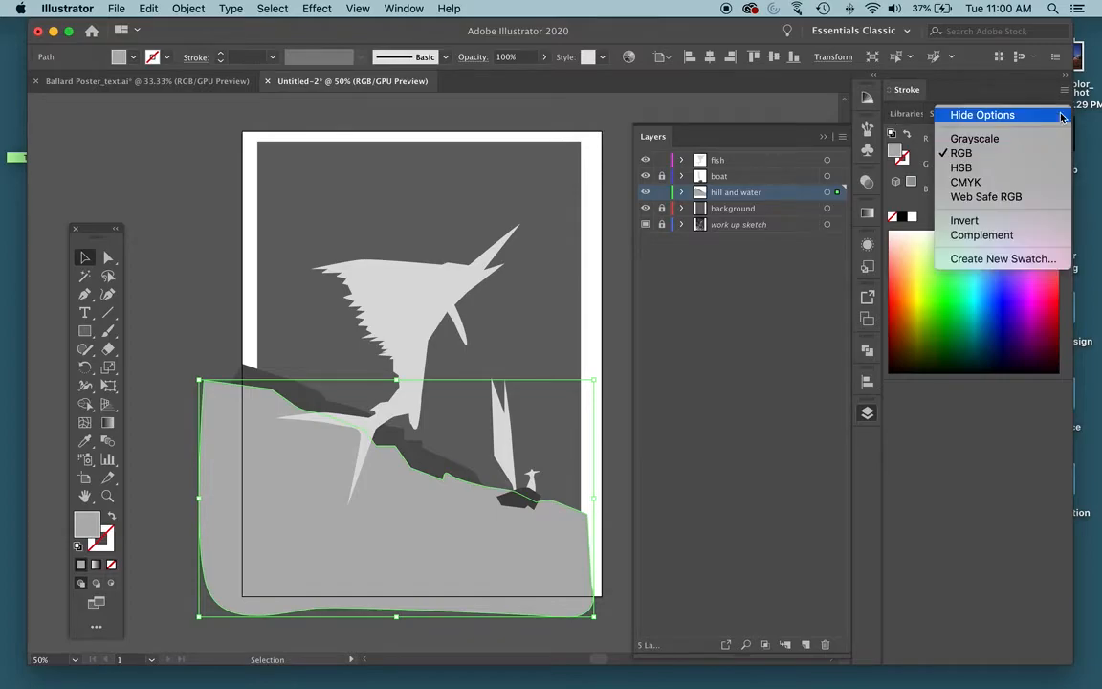
left_click(1025, 172)
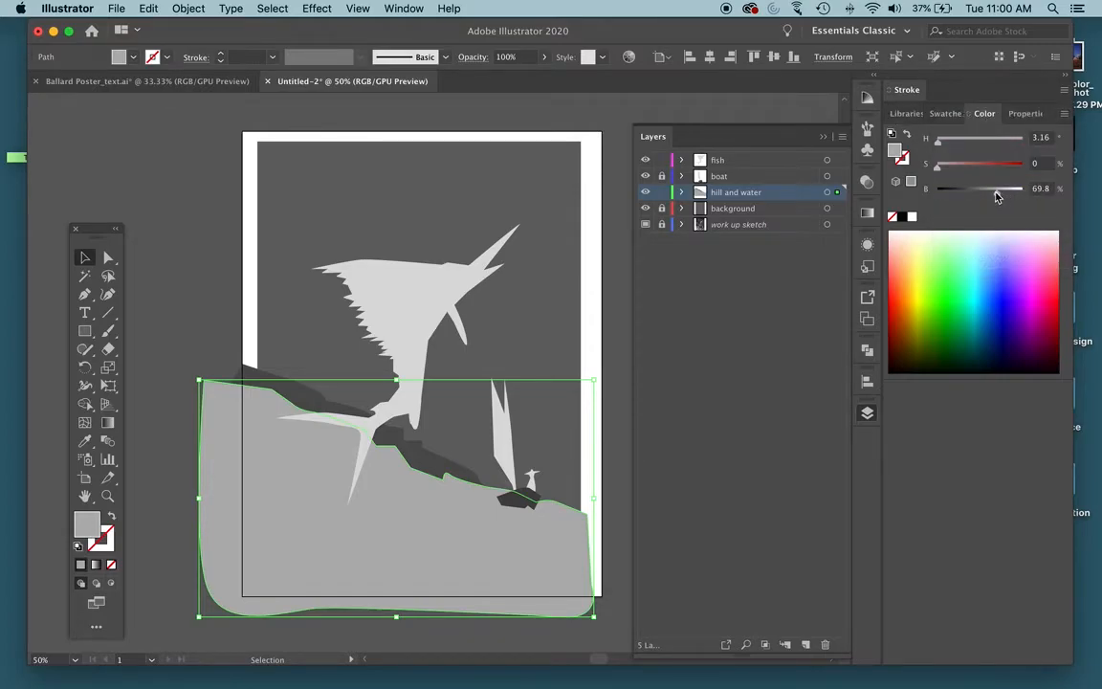
left_click_drag(996, 192, 986, 196)
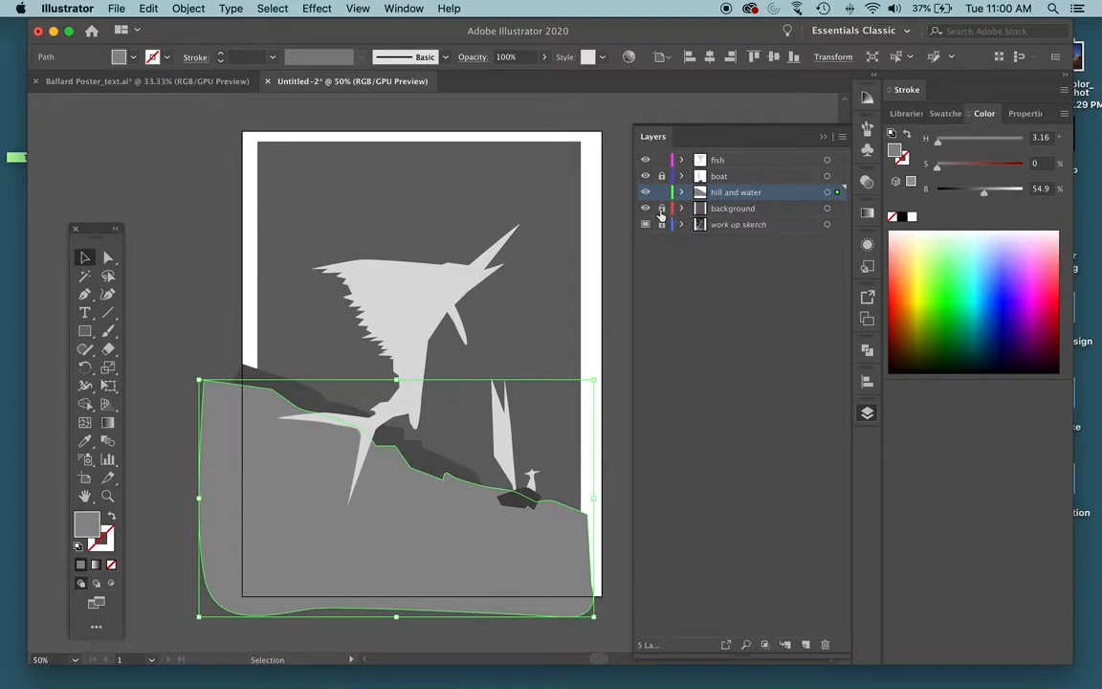
- Unlock the background layer and darken its rectangle to about 31% brightness and the hill shape to about 23%
left_click(574, 229)
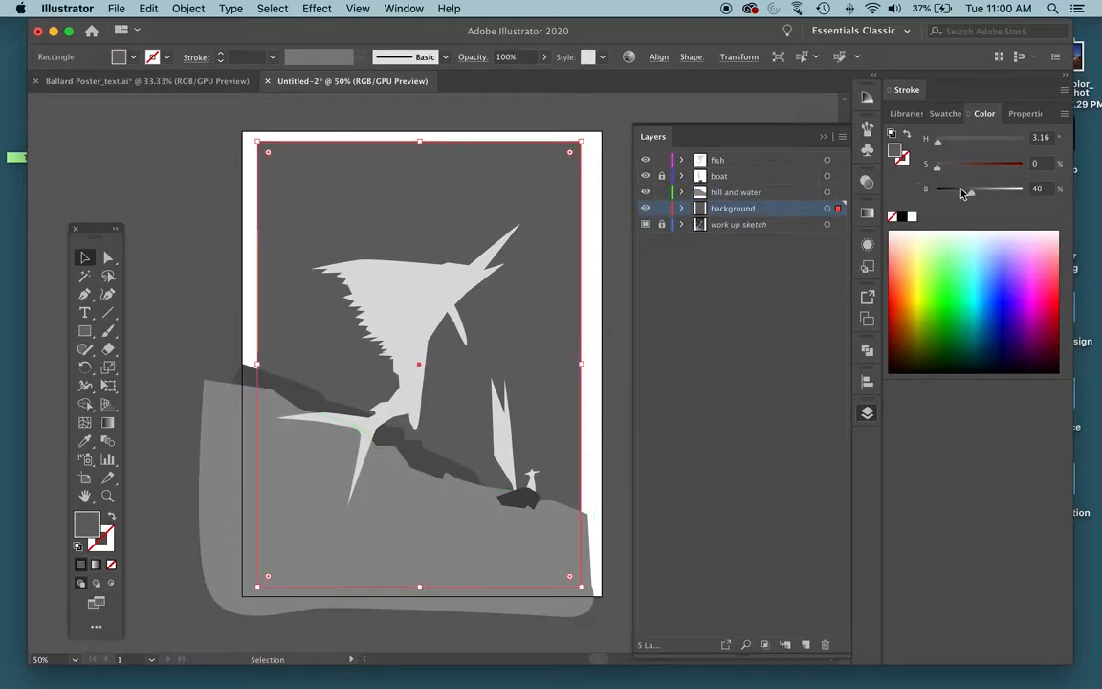
left_click_drag(964, 192, 966, 193)
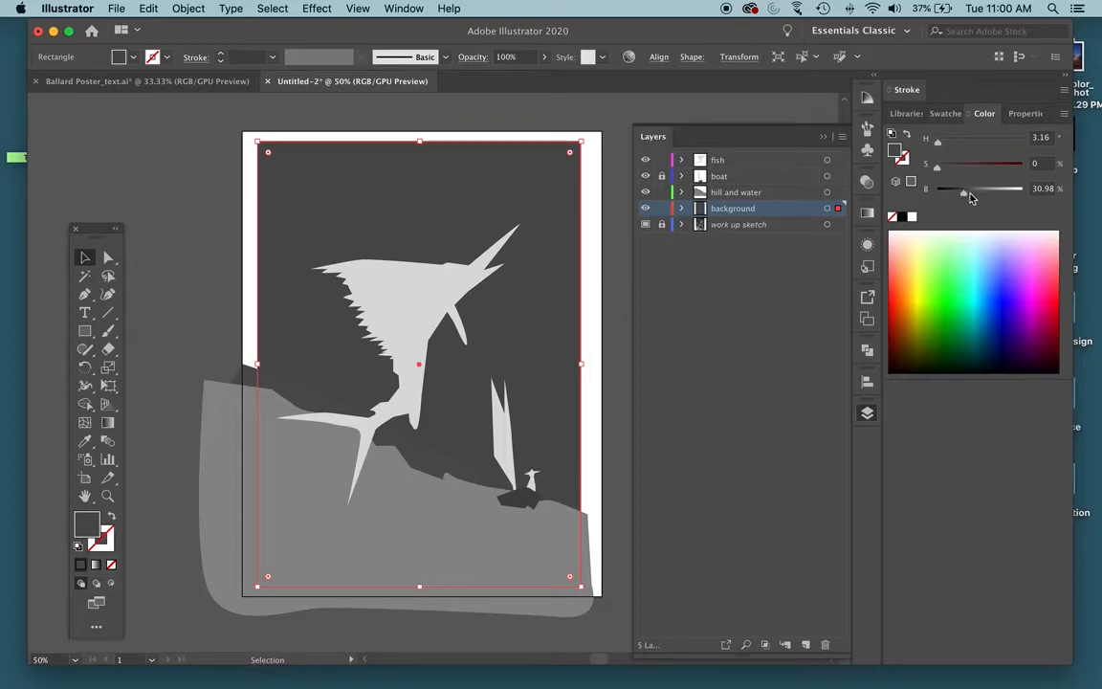
left_click(387, 427)
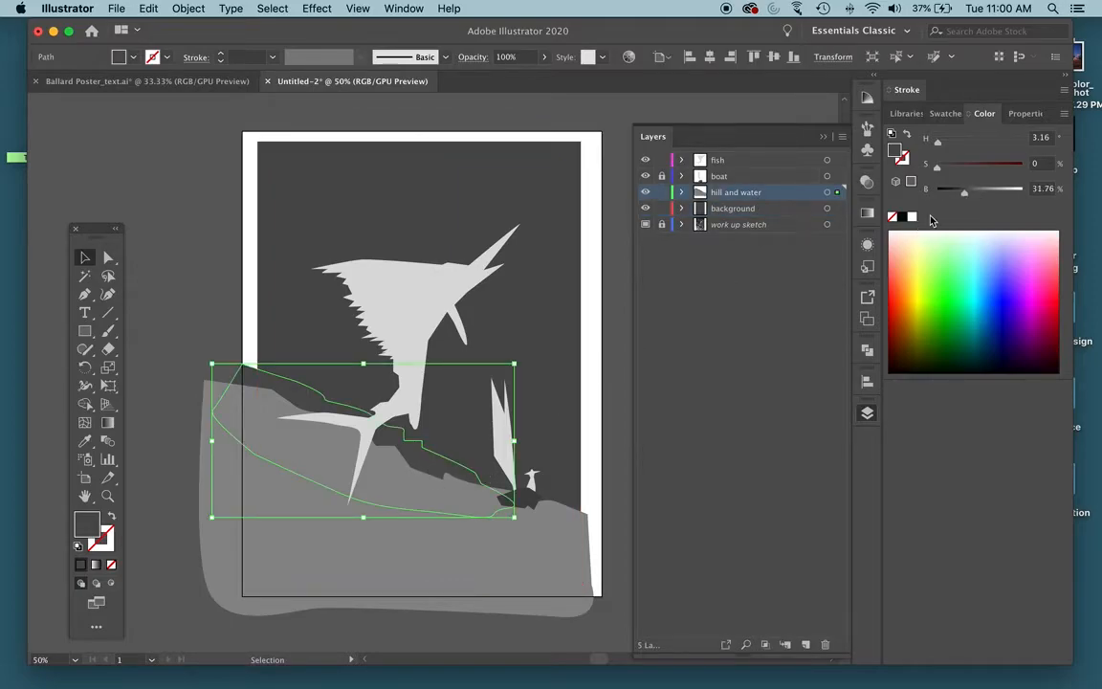
left_click_drag(962, 192, 959, 196)
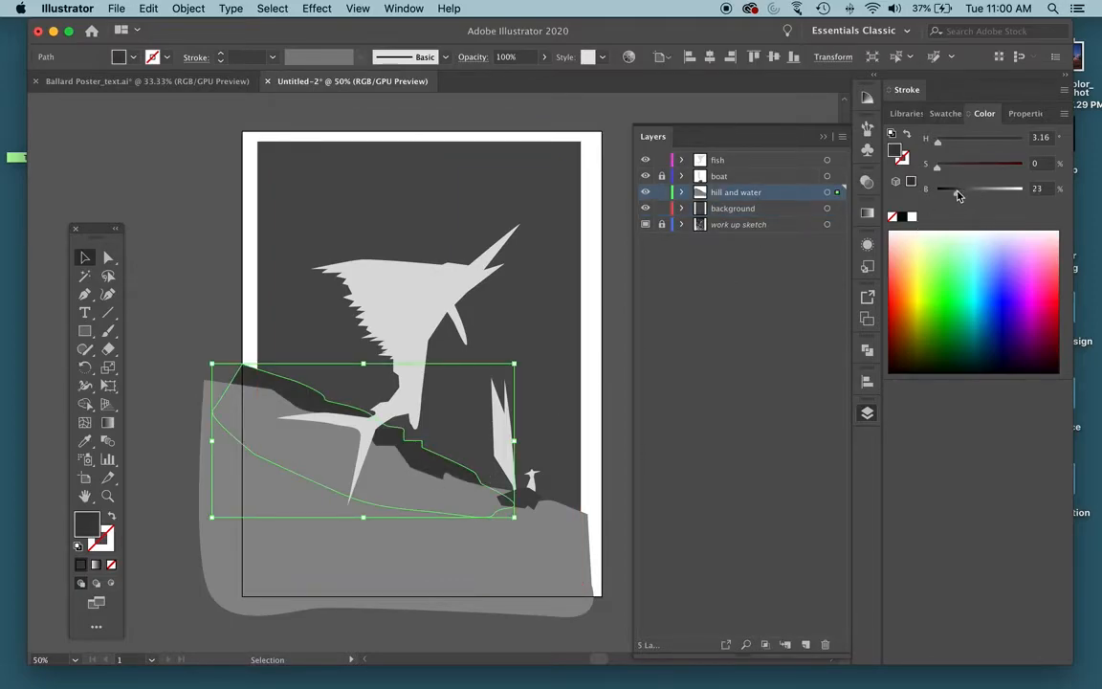
left_click(178, 284)
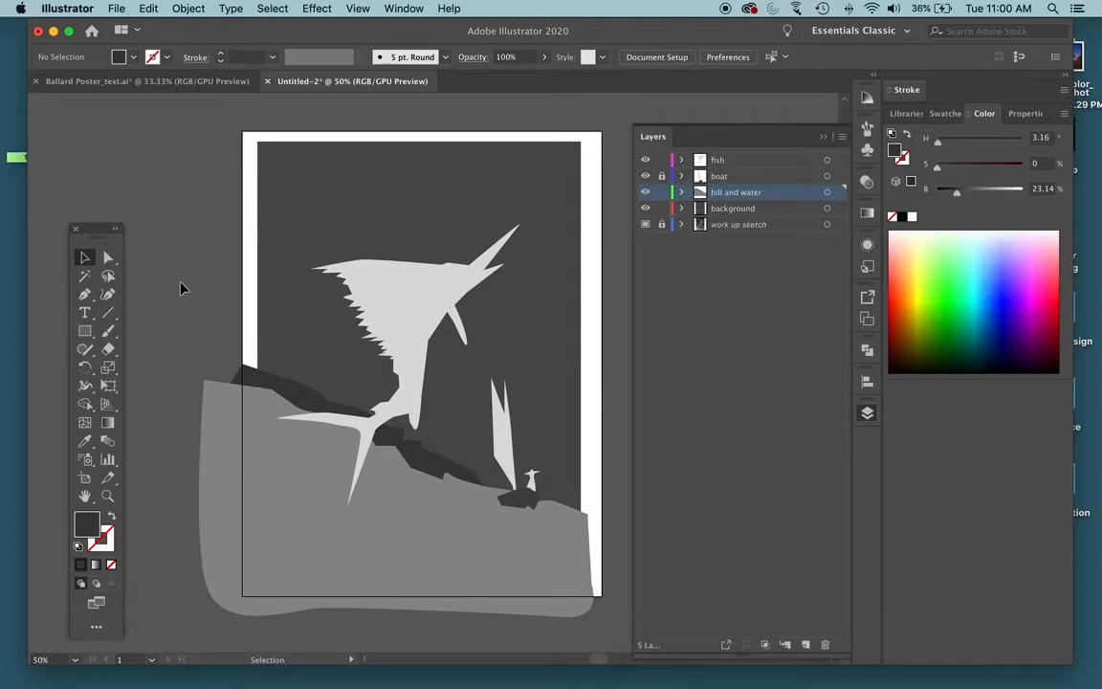
- Open the reference illustration Sea_cover.ai from the cover project folder in Finder
key("ctrl+Up")
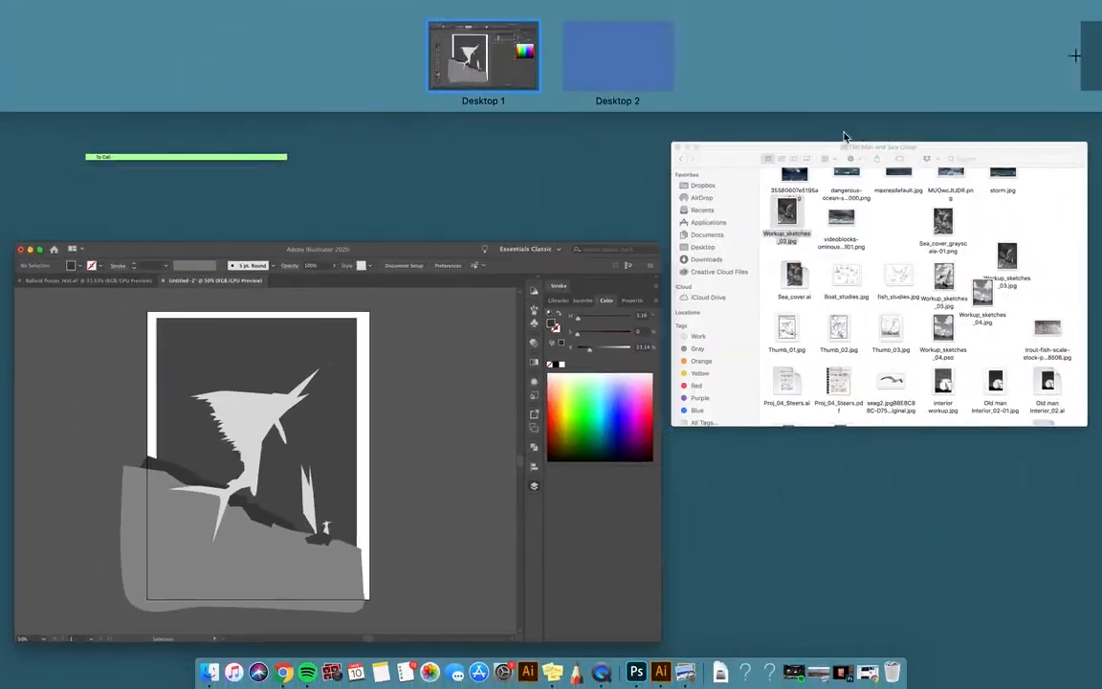
left_click(631, 260)
double_click(426, 326)
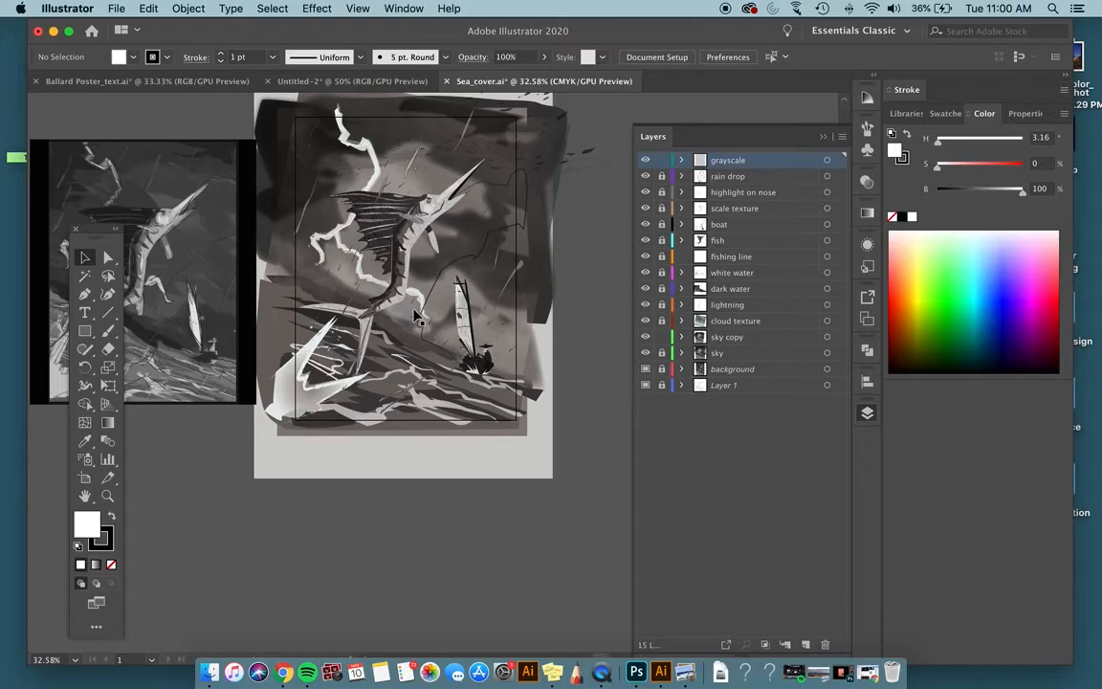
scroll(375, 280, "up", 3)
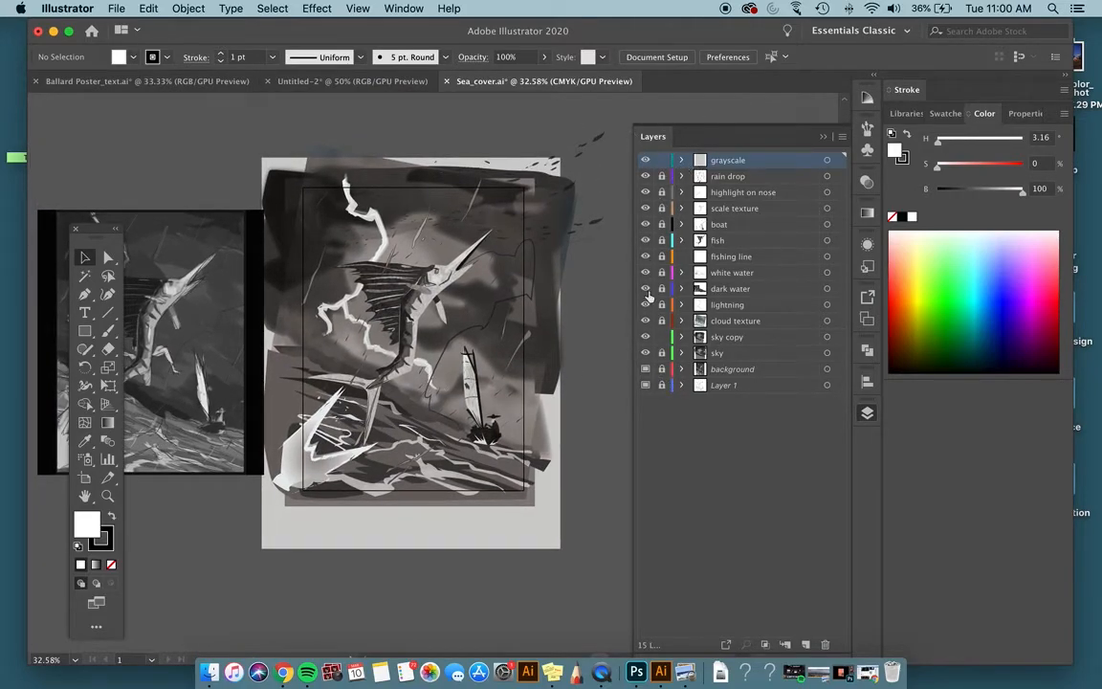
- Check the rain drop layer by hiding and showing it, and compare Sea_cover.ai with the Untitled-2 drawing
left_click(646, 177)
left_click(646, 177)
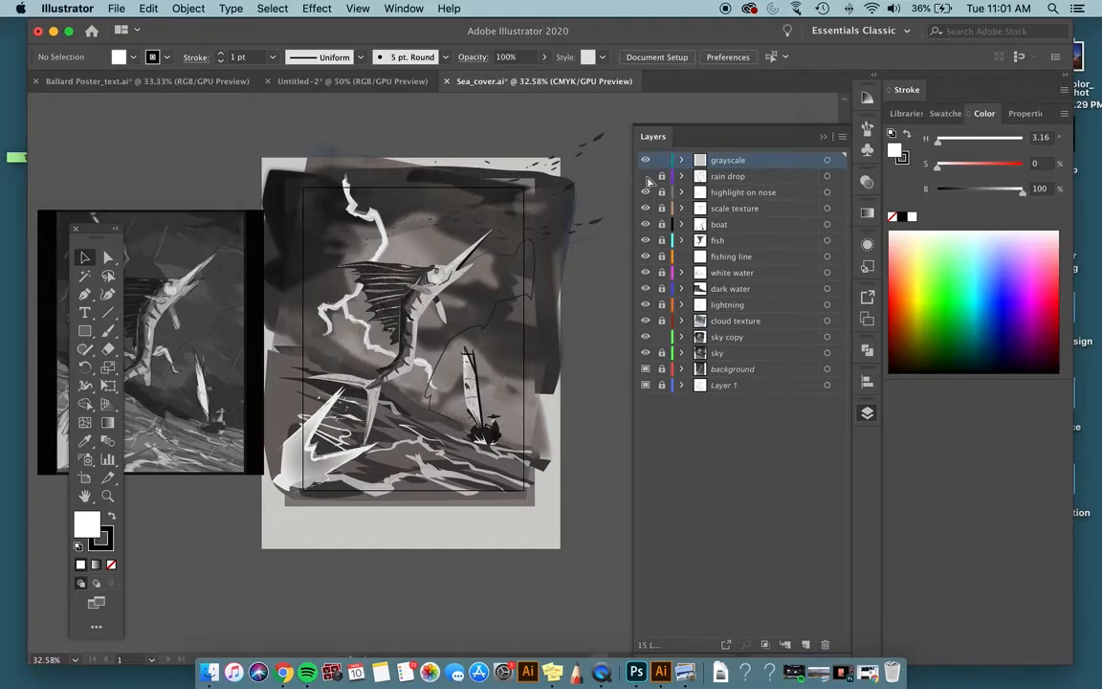
key("super+equal")
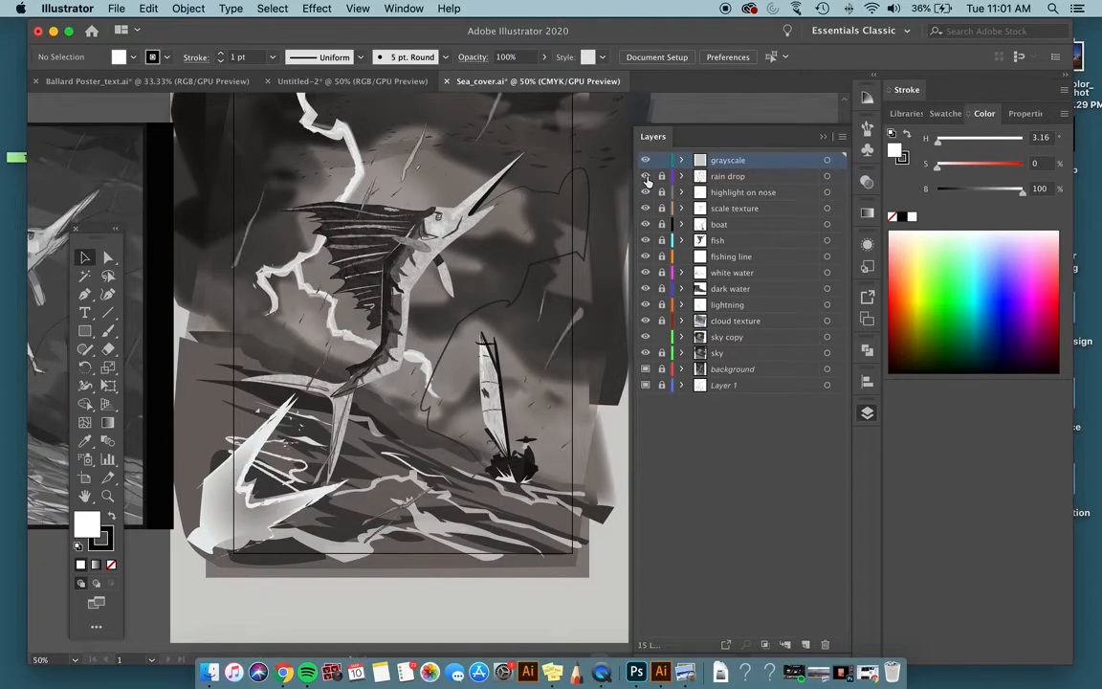
left_click(306, 80)
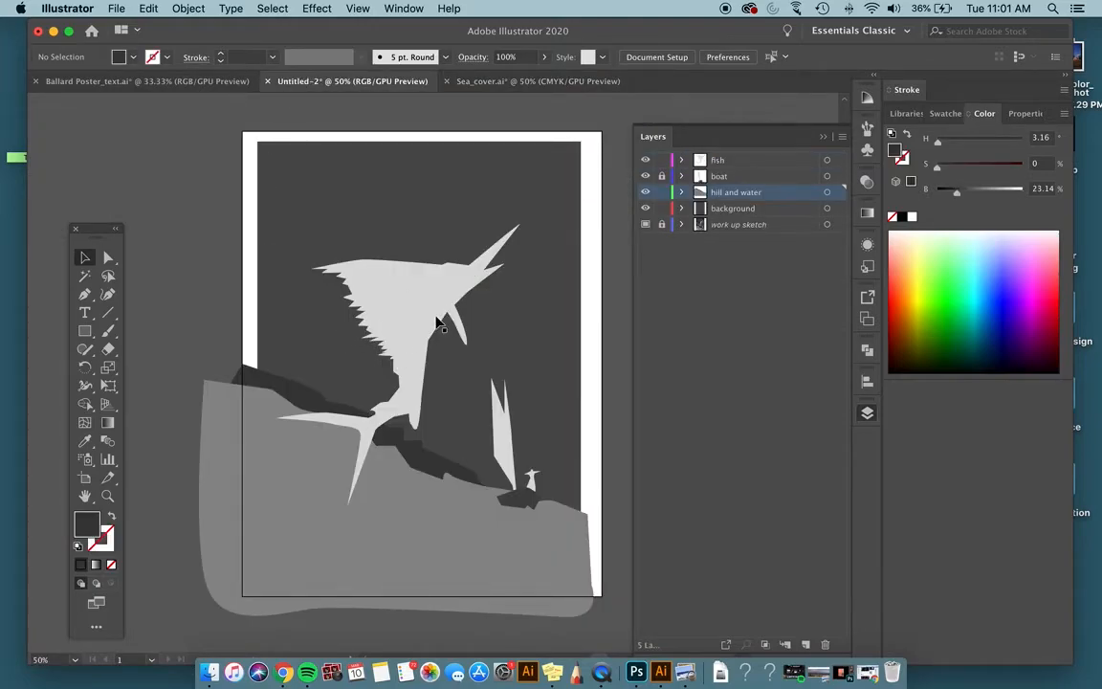
left_click(512, 81)
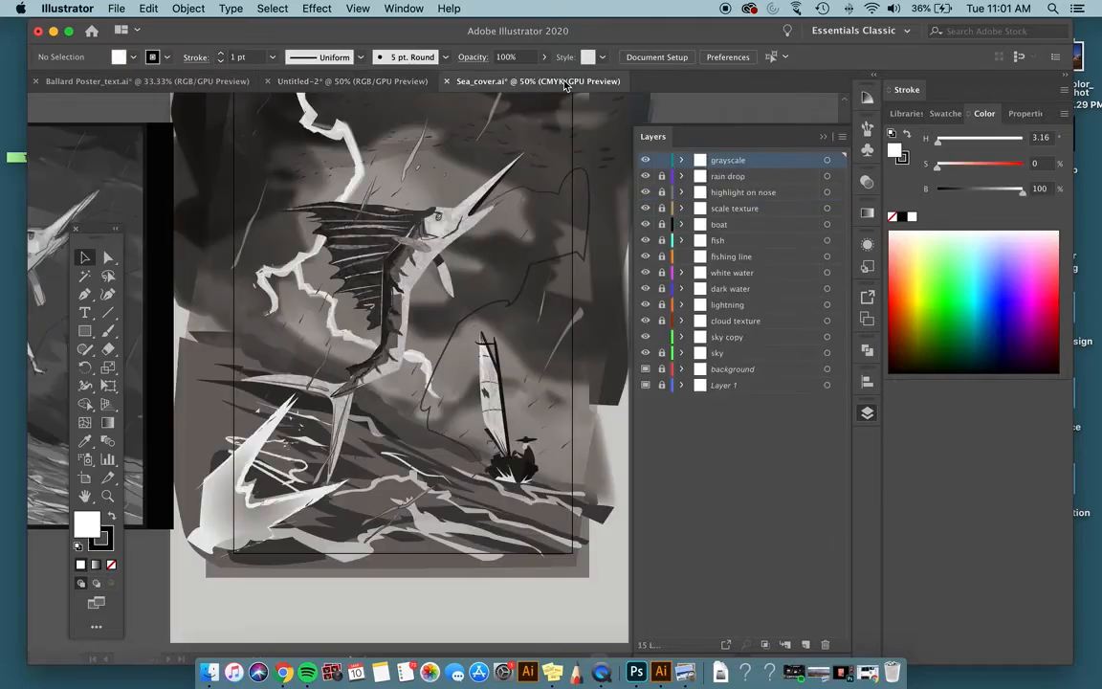
- Hide and show the boat layer repeatedly to examine which artwork it contains
scroll(507, 239, "up", 2)
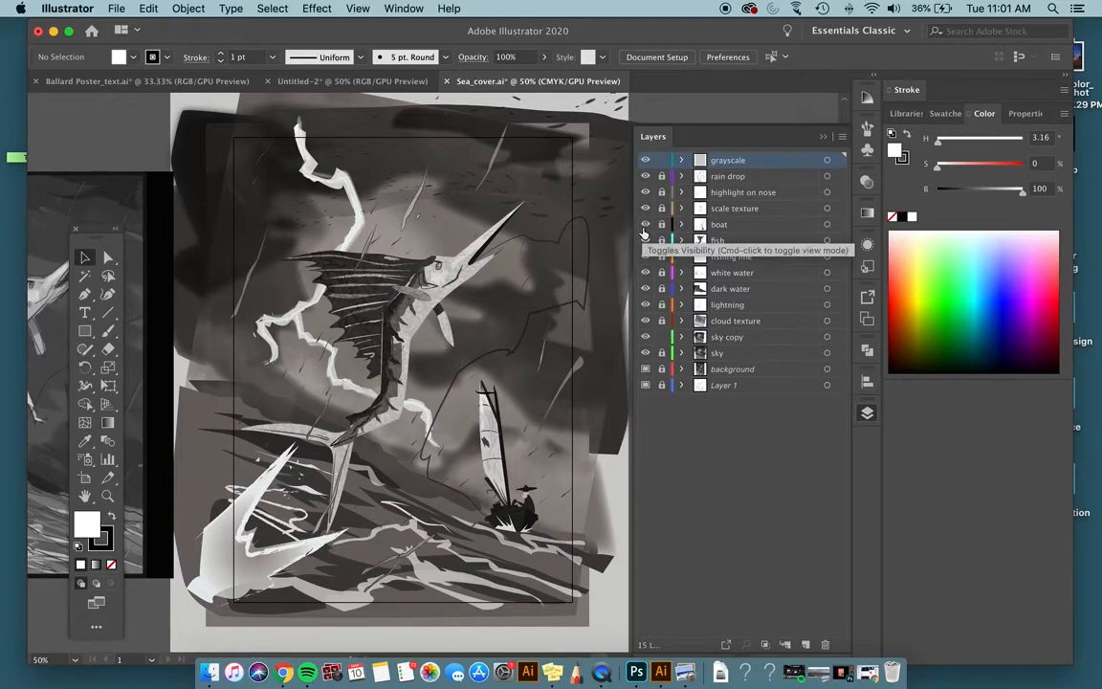
left_click(645, 228)
left_click(644, 225)
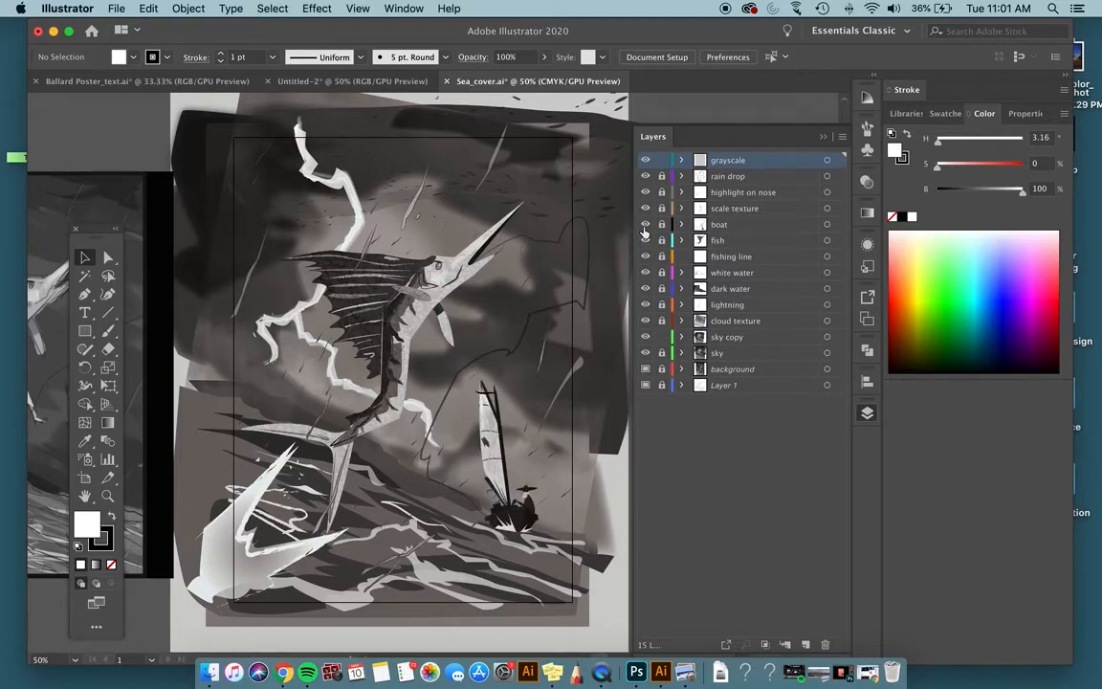
left_click(645, 226)
left_click(645, 226)
- Examine the boat, its textured sail and the fisherman up close in the reference illustration
key("super+equal")
key("super+equal")
key("super+equal")
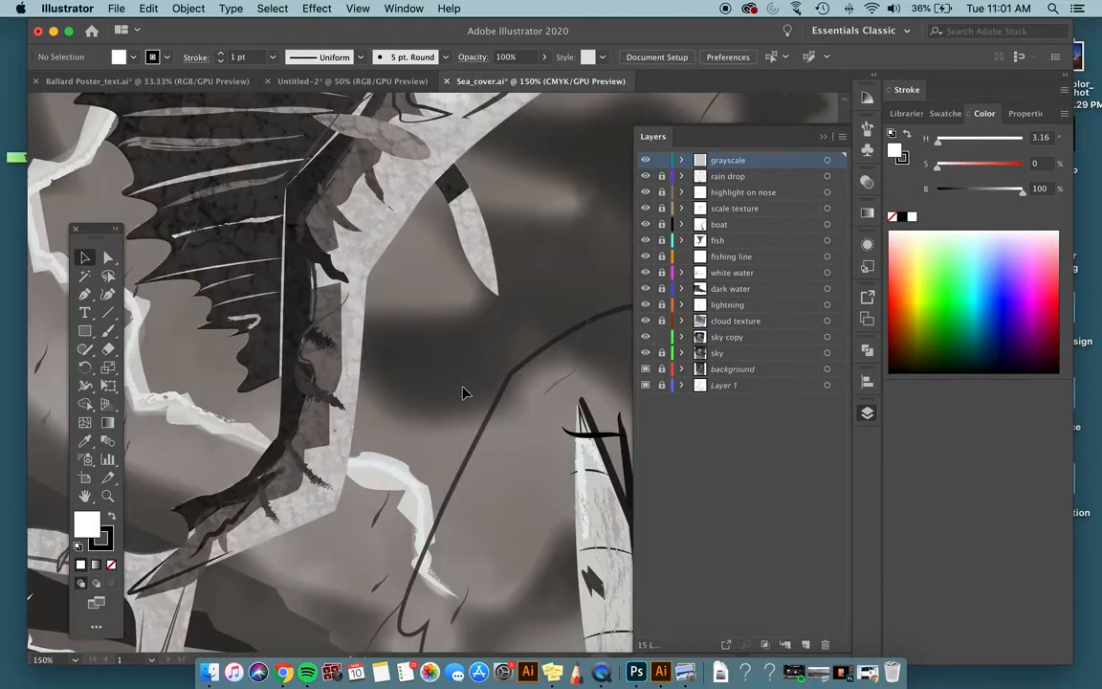
left_click(462, 392)
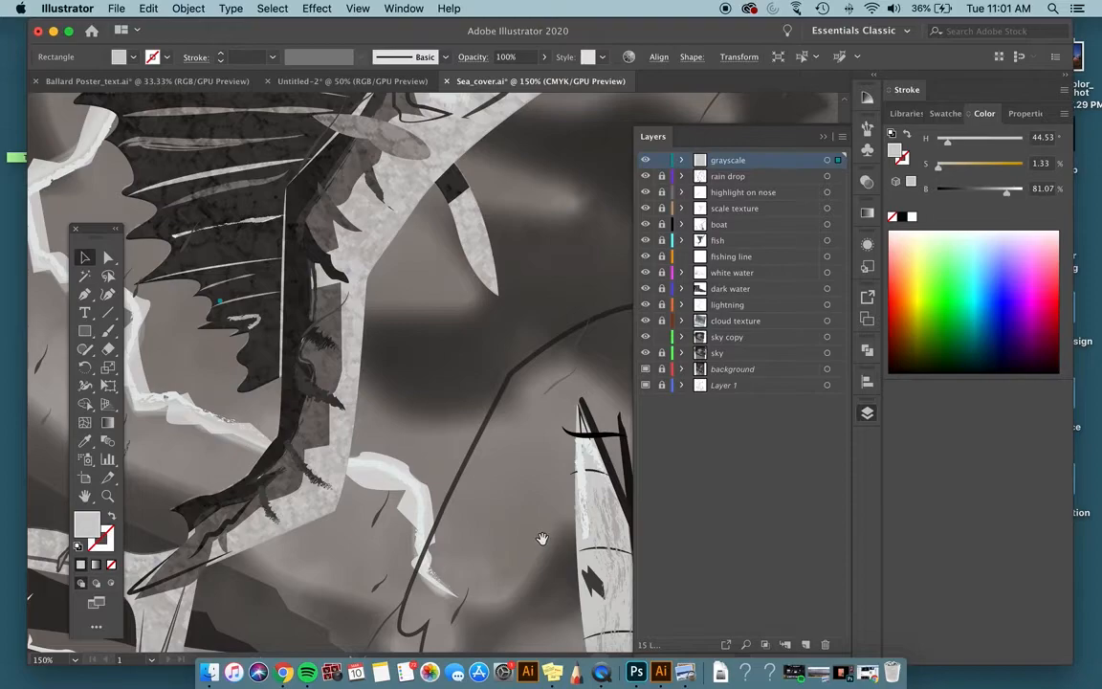
scroll(455, 387, "down", 5)
scroll(456, 386, "right", 3)
scroll(417, 328, "down", 4)
scroll(402, 315, "right", 2)
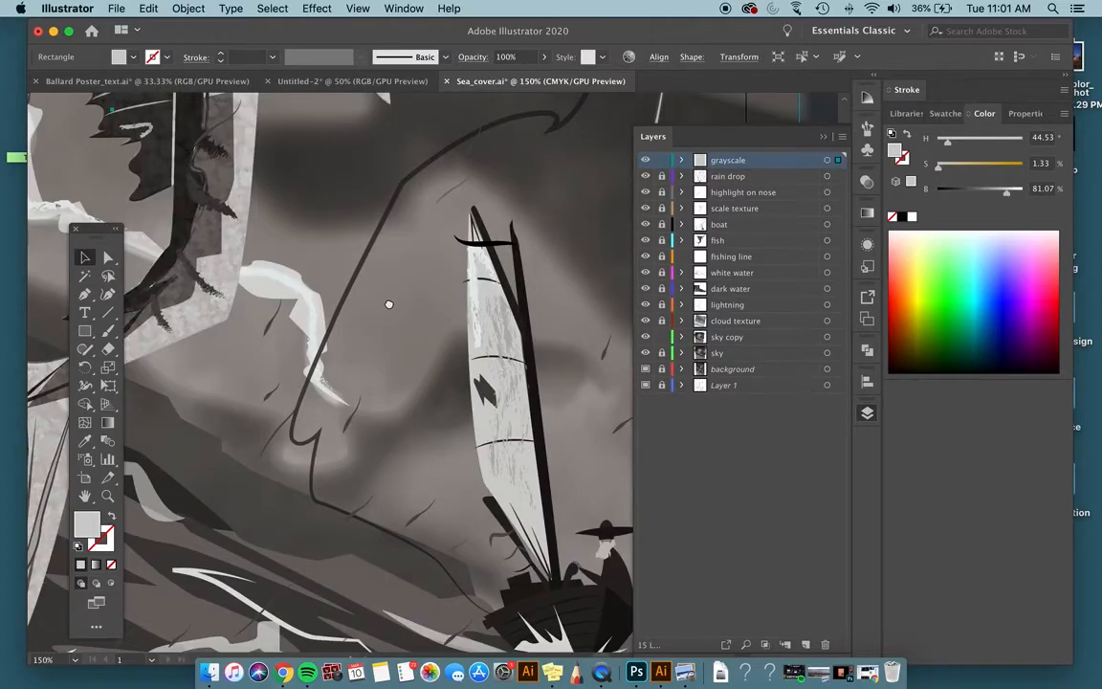
scroll(388, 304, "down", 3)
scroll(388, 305, "right", 2)
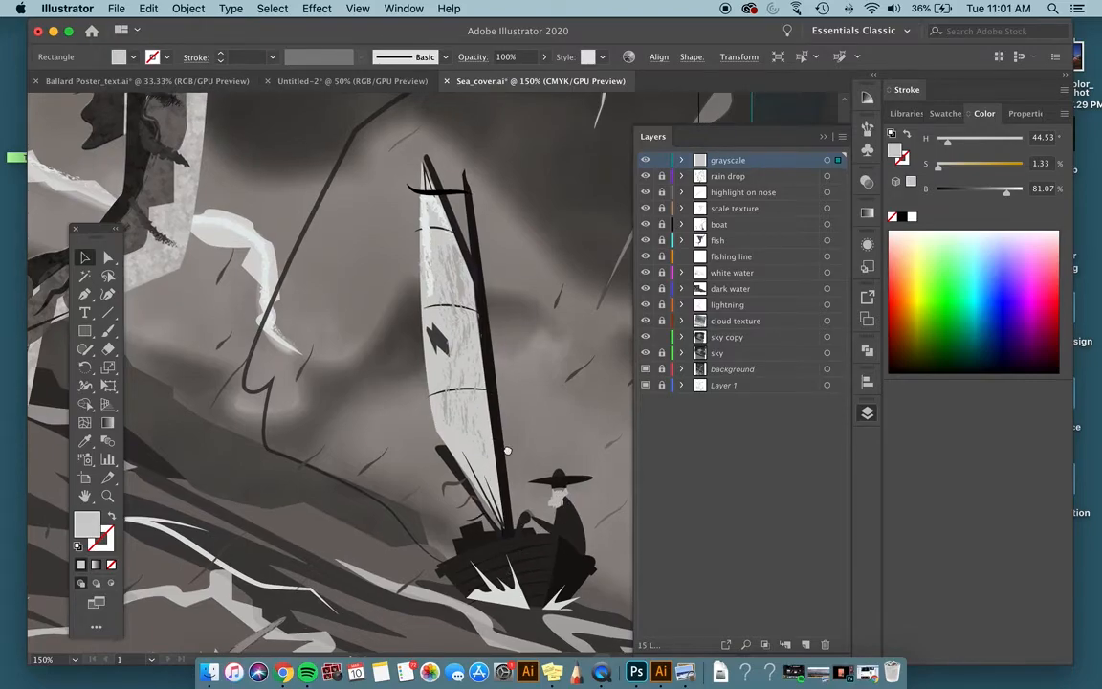
- Examine the fish's details and hide and show the fish layer to distinguish it from the scale texture
scroll(507, 450, "up", 5)
scroll(507, 450, "left", 3)
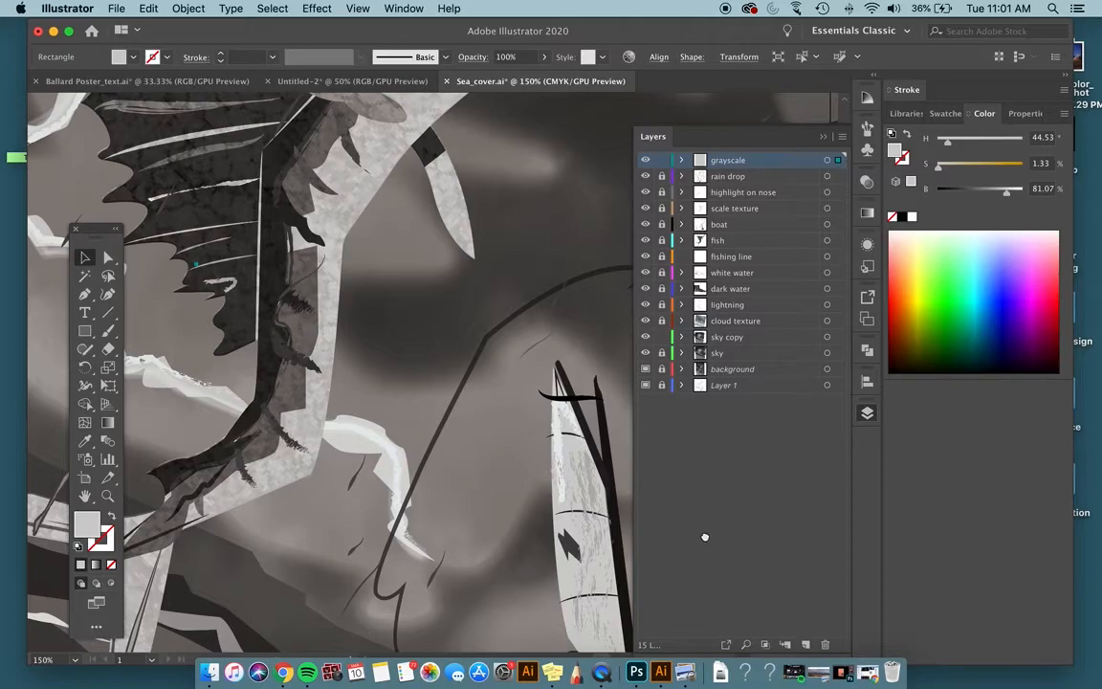
scroll(705, 537, "left", 5)
scroll(705, 537, "up", 2)
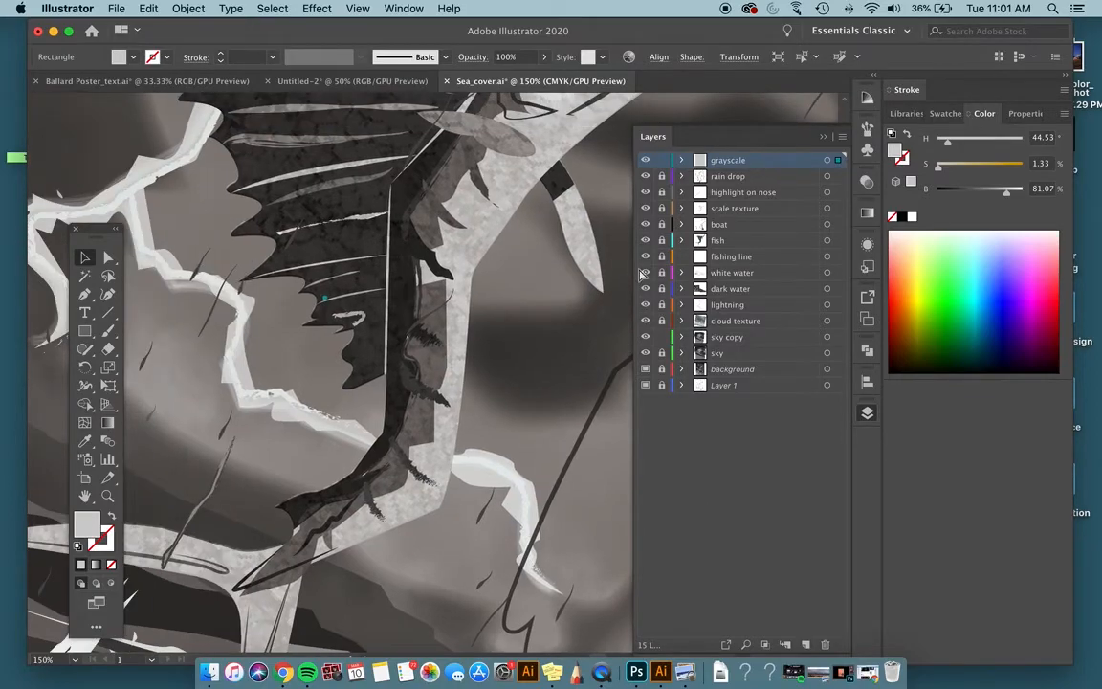
key("super+minus")
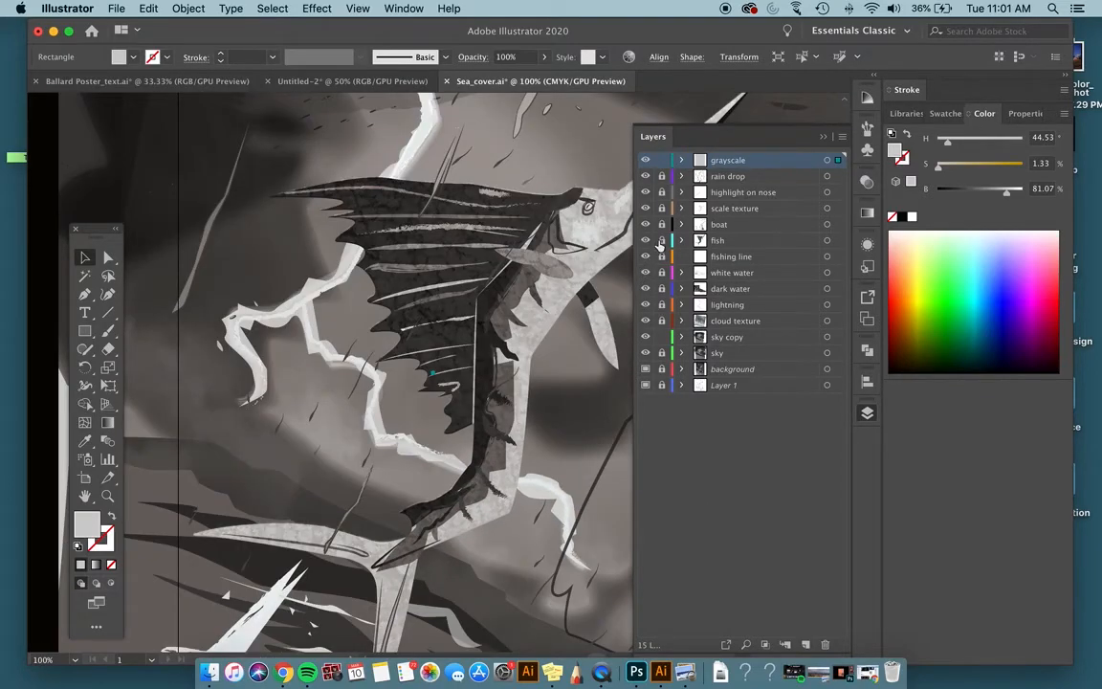
left_click(646, 240)
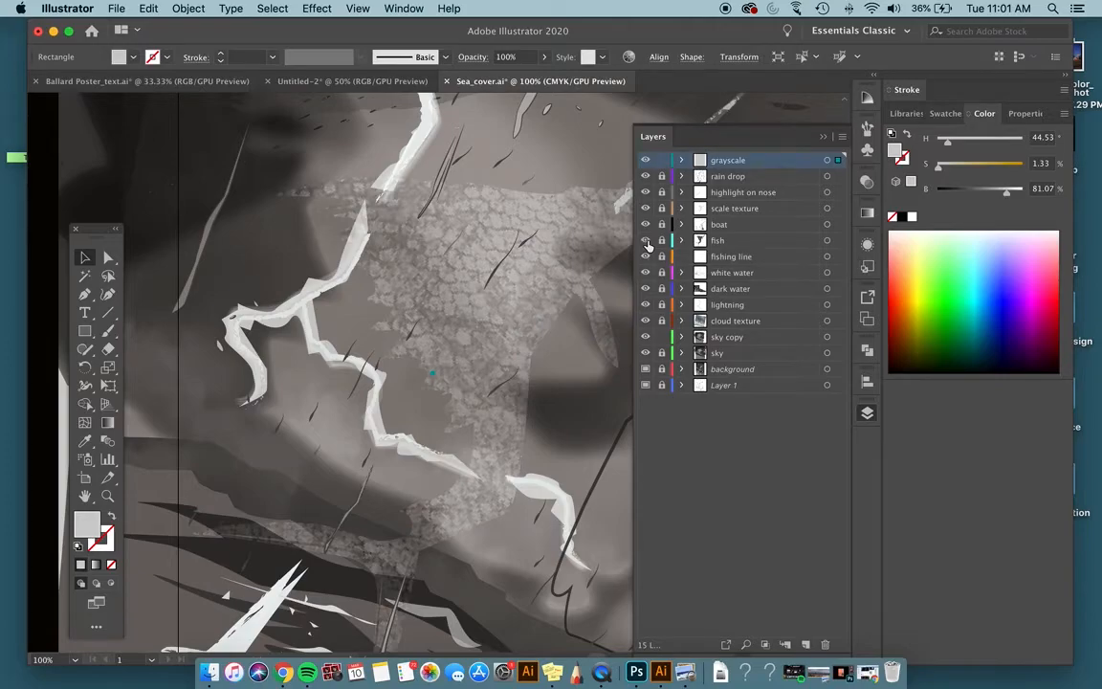
left_click(646, 241)
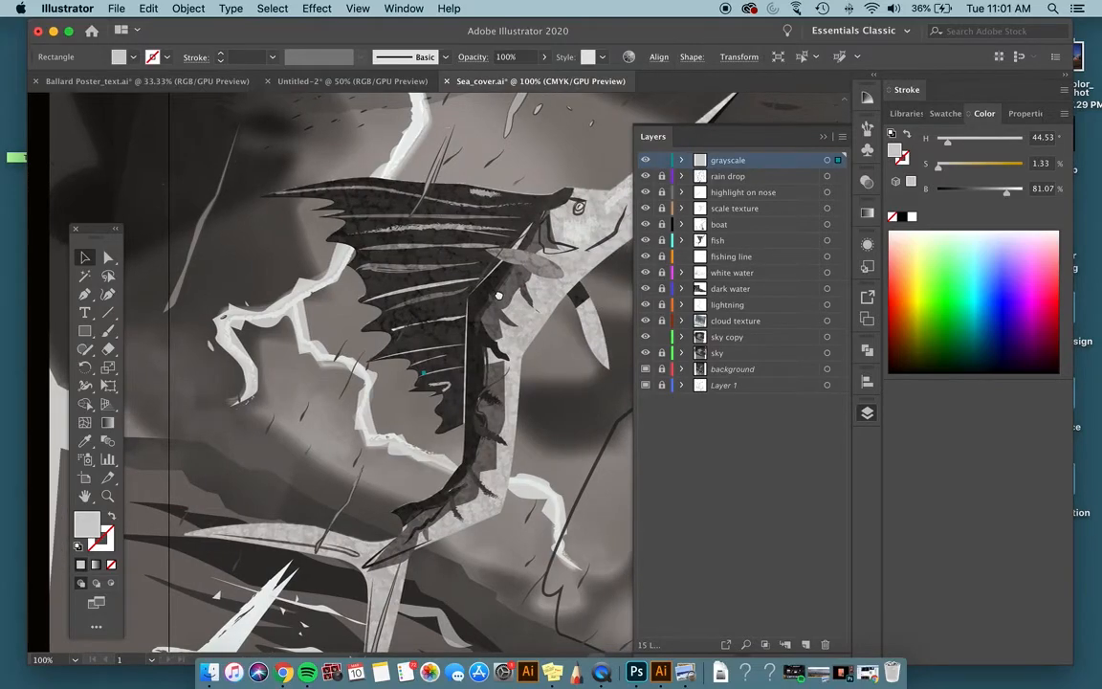
- Hide and show the lightning layer repeatedly to examine which artwork it contains
scroll(468, 272, "right", 3)
scroll(462, 291, "right", 2)
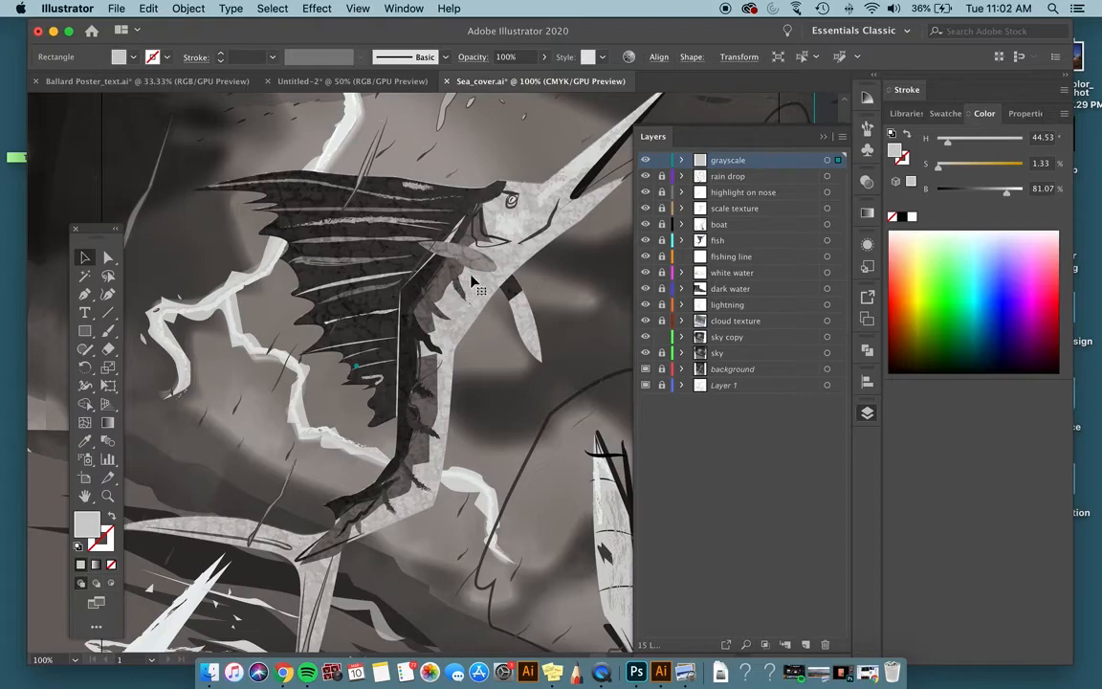
left_click(645, 307)
left_click(645, 306)
left_click(645, 306)
left_click(644, 306)
- Hide and show the sky copy layer while viewing the whole illustration to compare the blurred sky with the hard-edged one
left_click(646, 339)
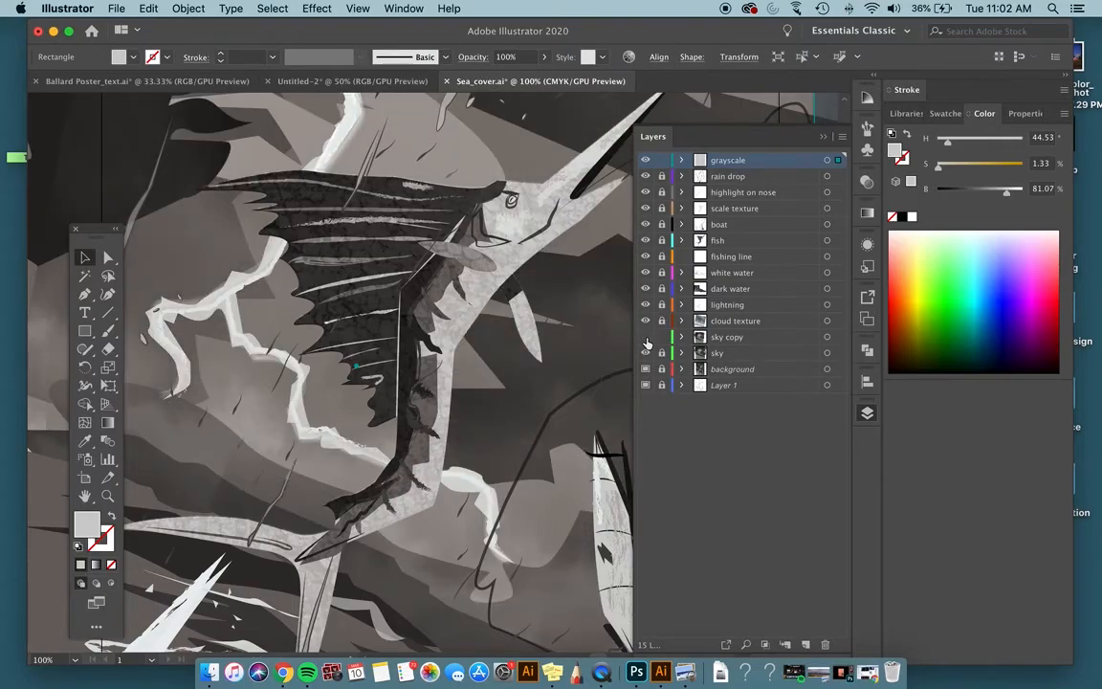
key("super+minus")
key("super+minus")
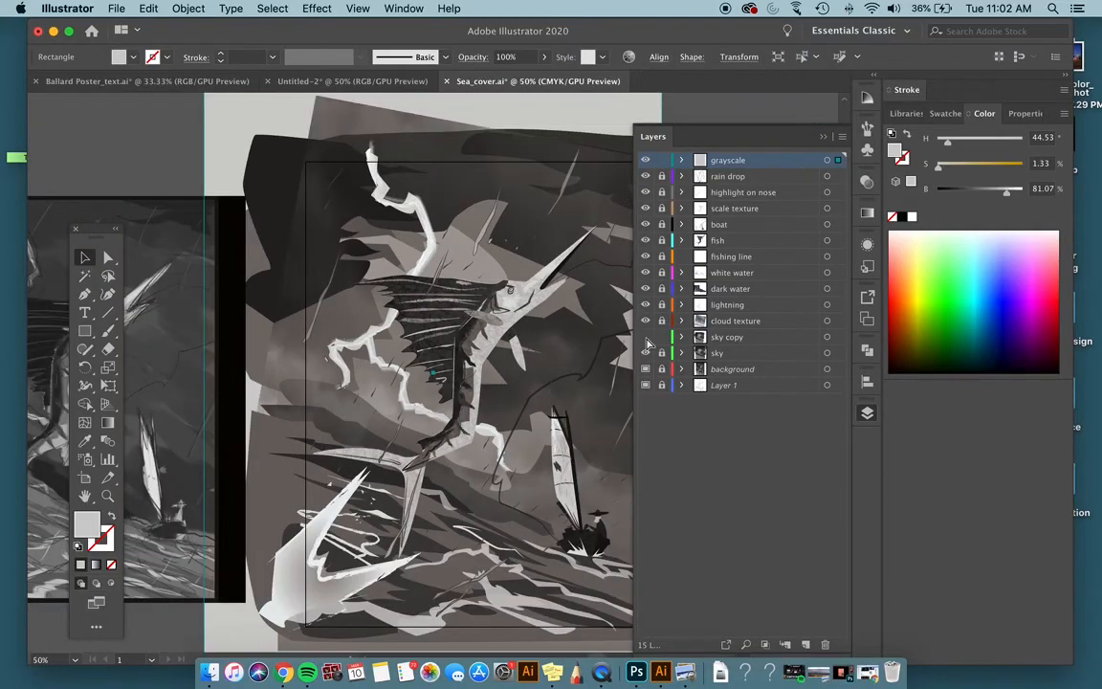
scroll(529, 318, "right", 1)
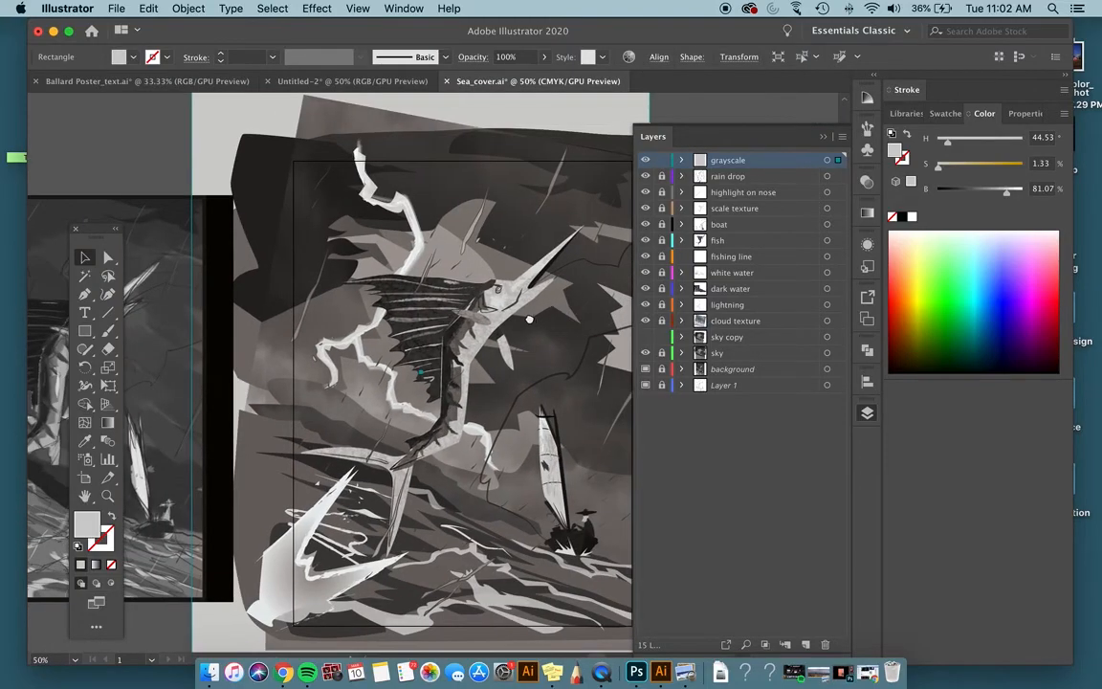
scroll(529, 318, "right", 3)
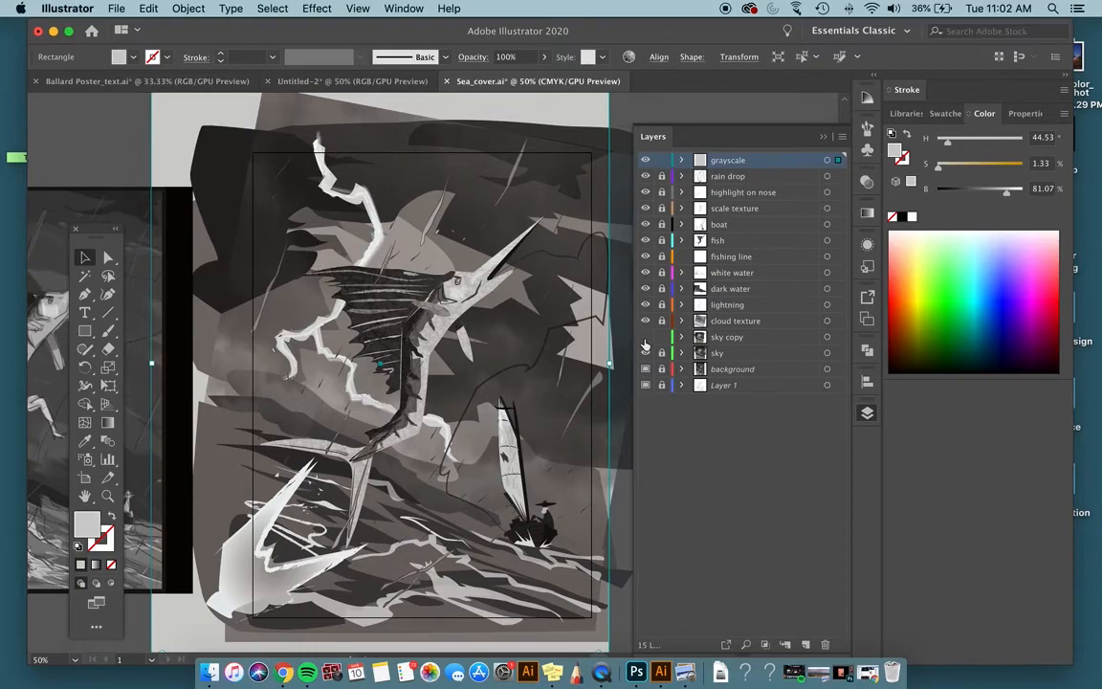
left_click(646, 338)
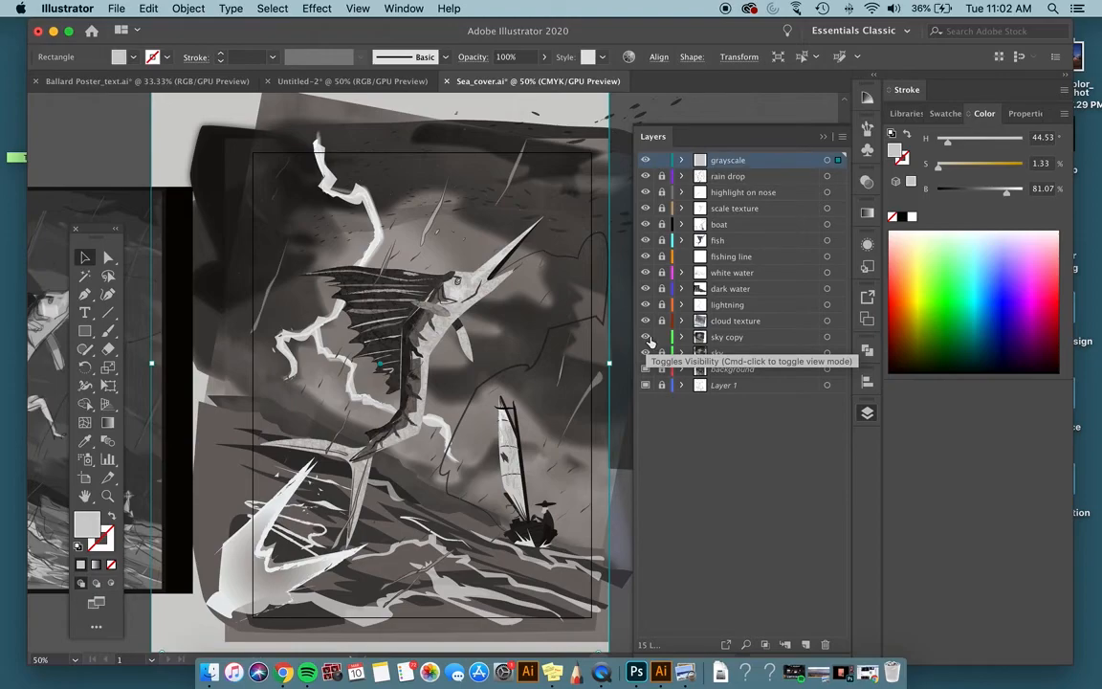
left_click(644, 337)
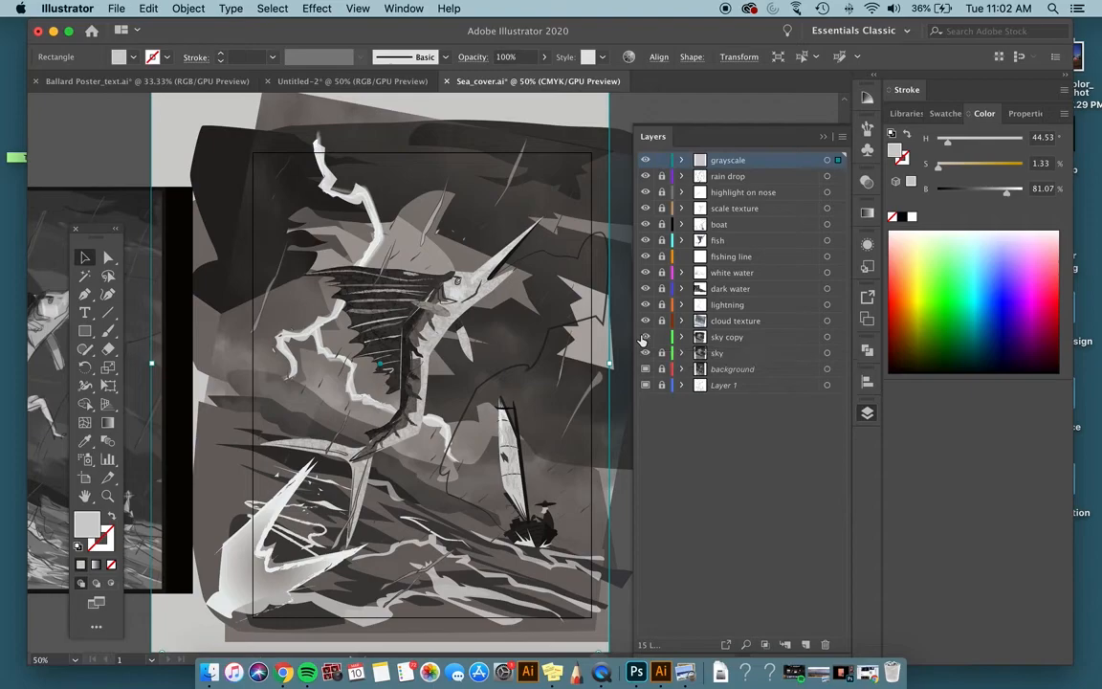
left_click(645, 338)
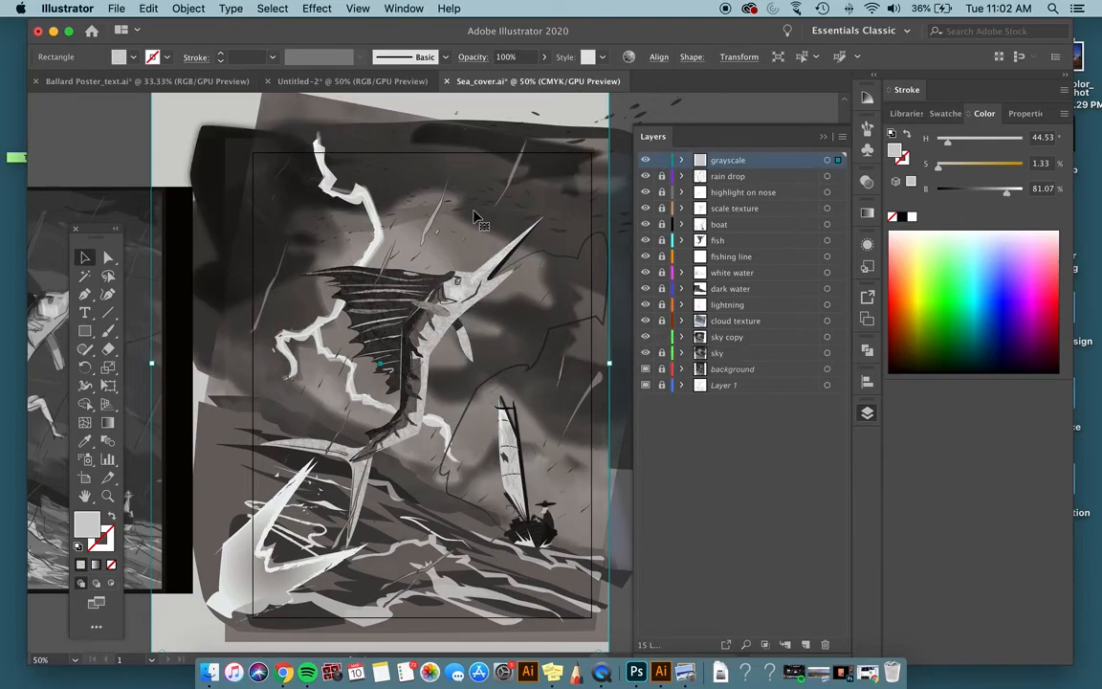
- Look up the available Blur effects, including Gaussian Blur, without applying one
left_click(320, 9)
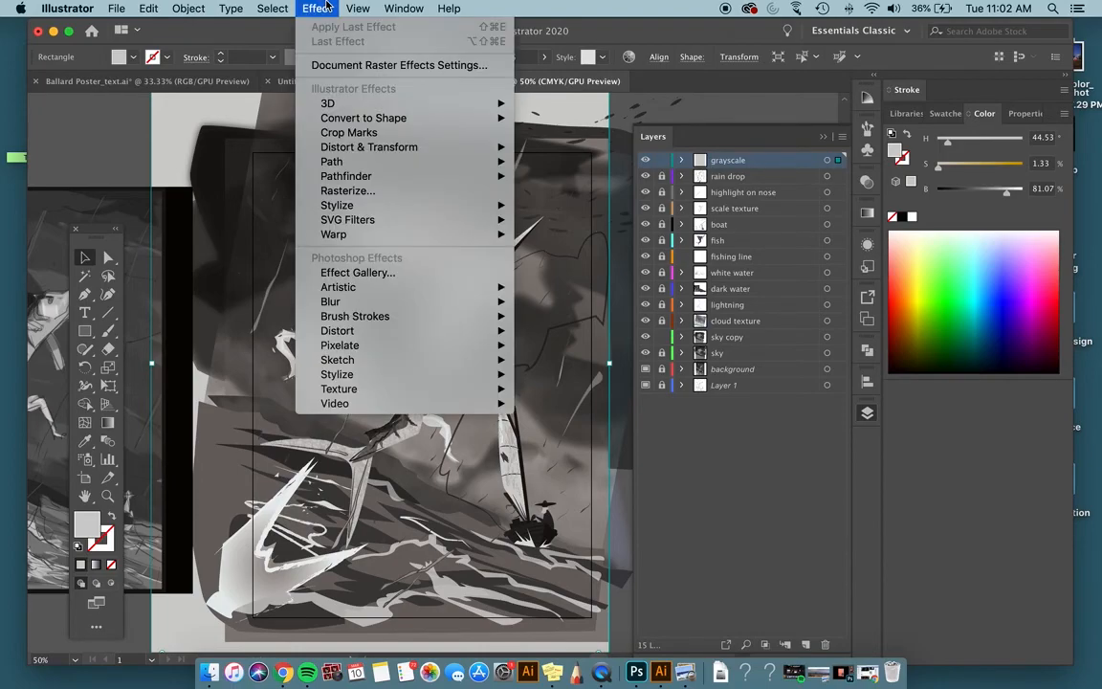
mouse_move(462, 304)
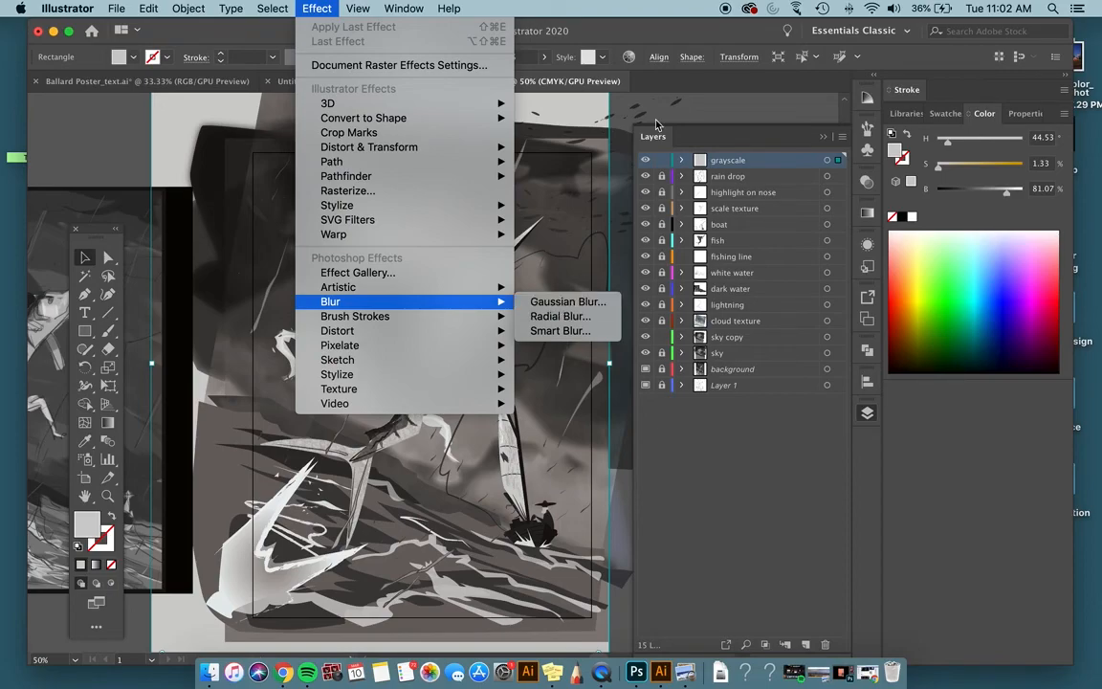
left_click(748, 103)
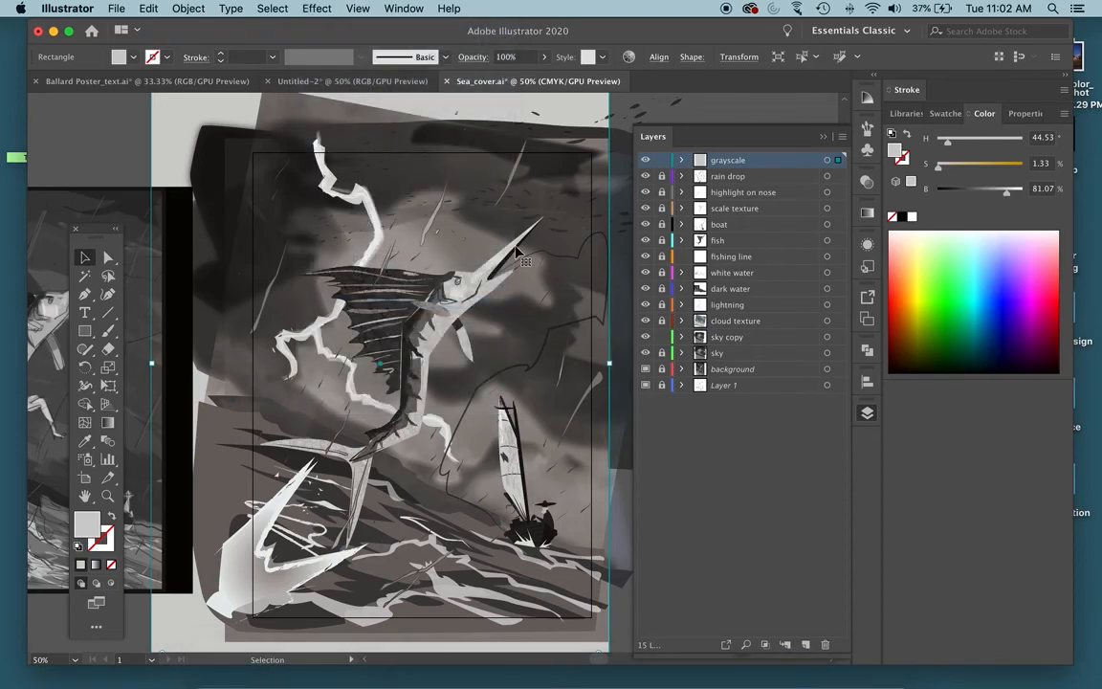
- Hide and show the sky copy layer and the sky layer in turn to compare their contributions to the background
left_click(646, 337)
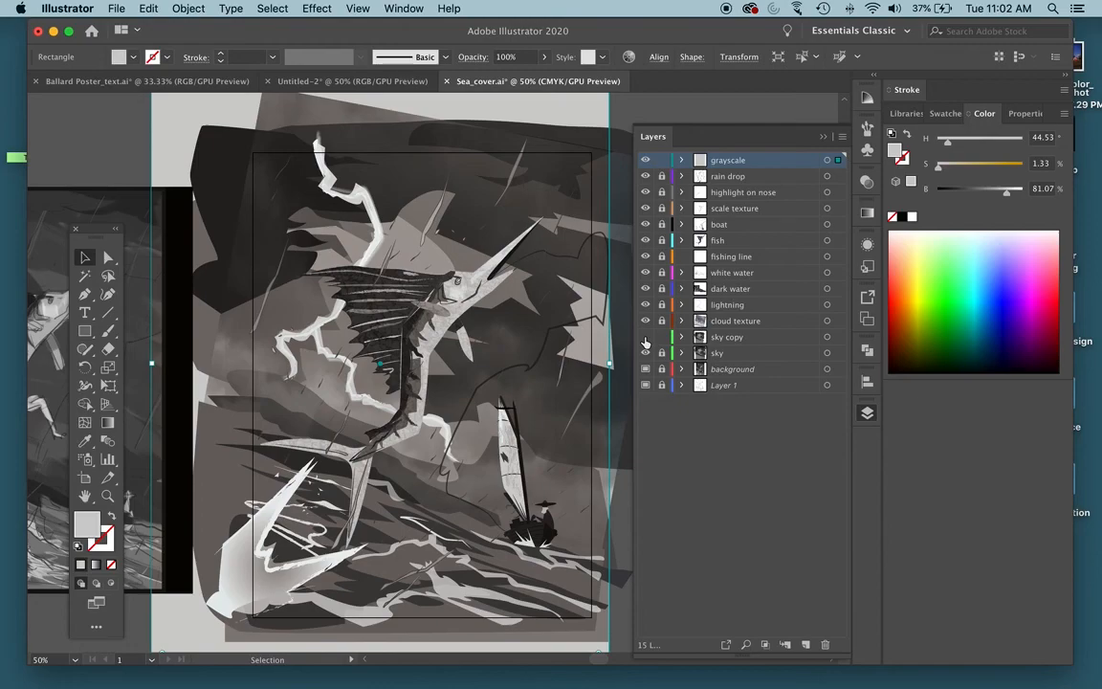
left_click(646, 339)
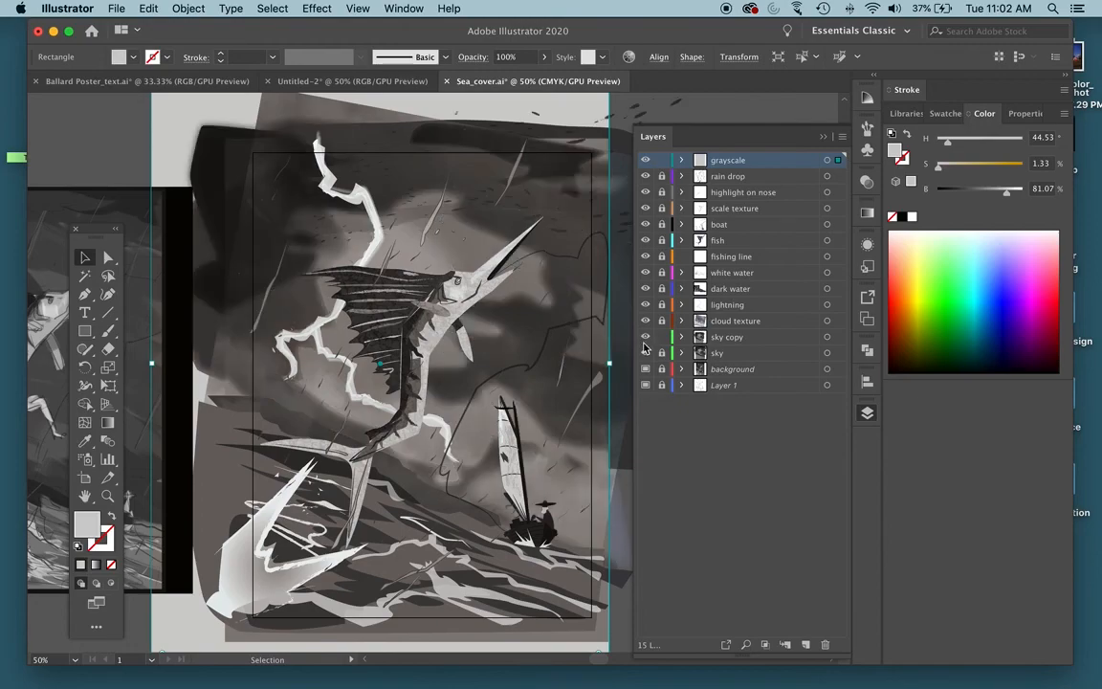
left_click(646, 353)
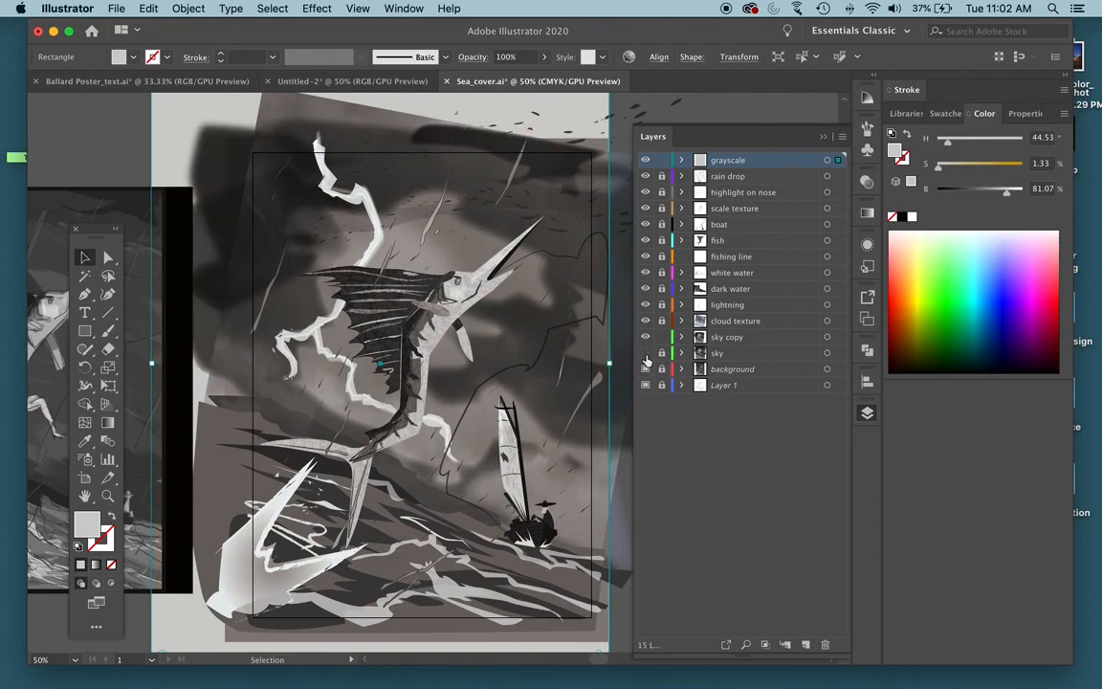
left_click(646, 353)
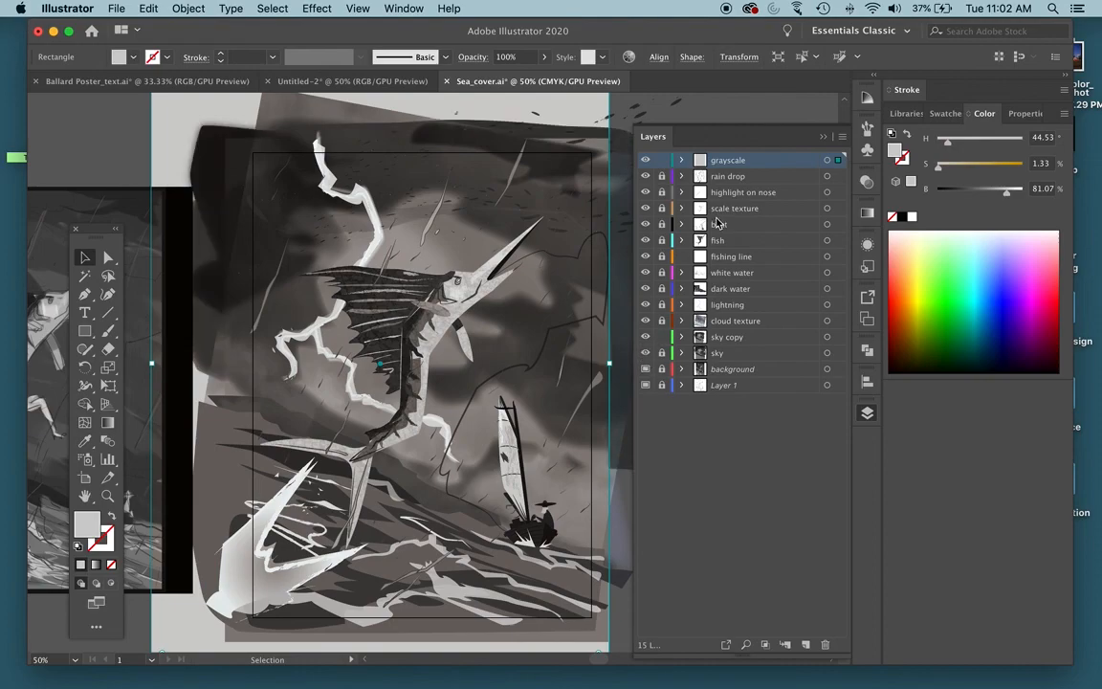